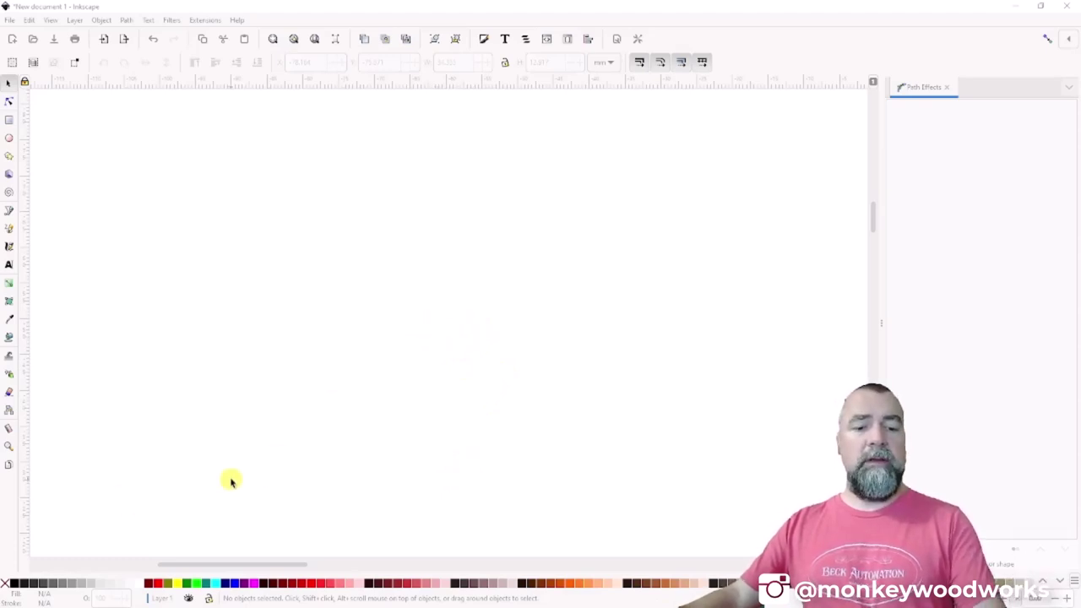
Add the text 'Happy' to the canvas with the Text tool.
key("ctrl+c")
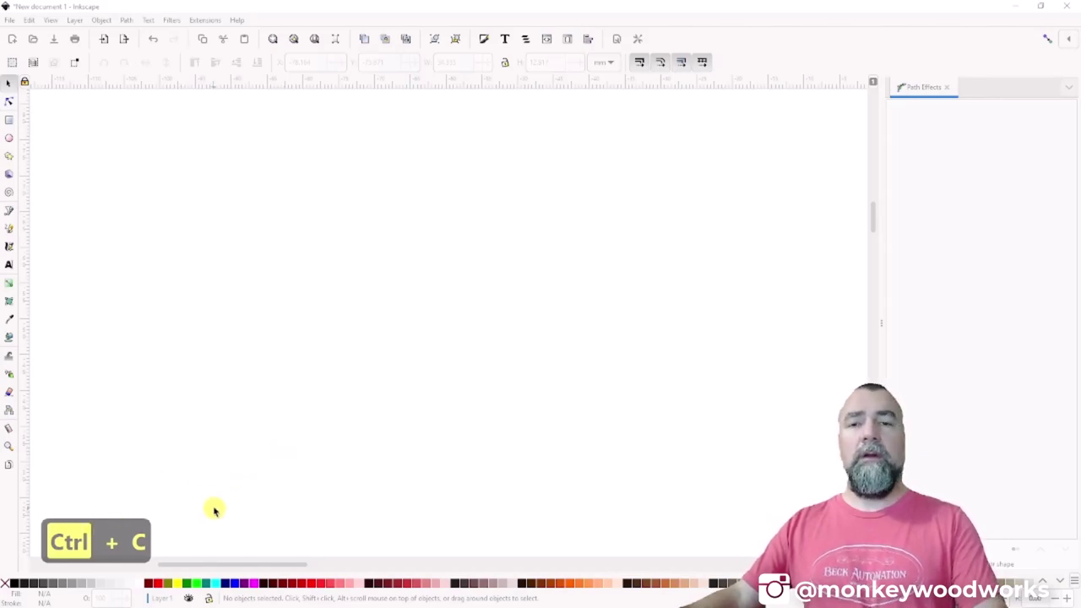
key("ctrl+v")
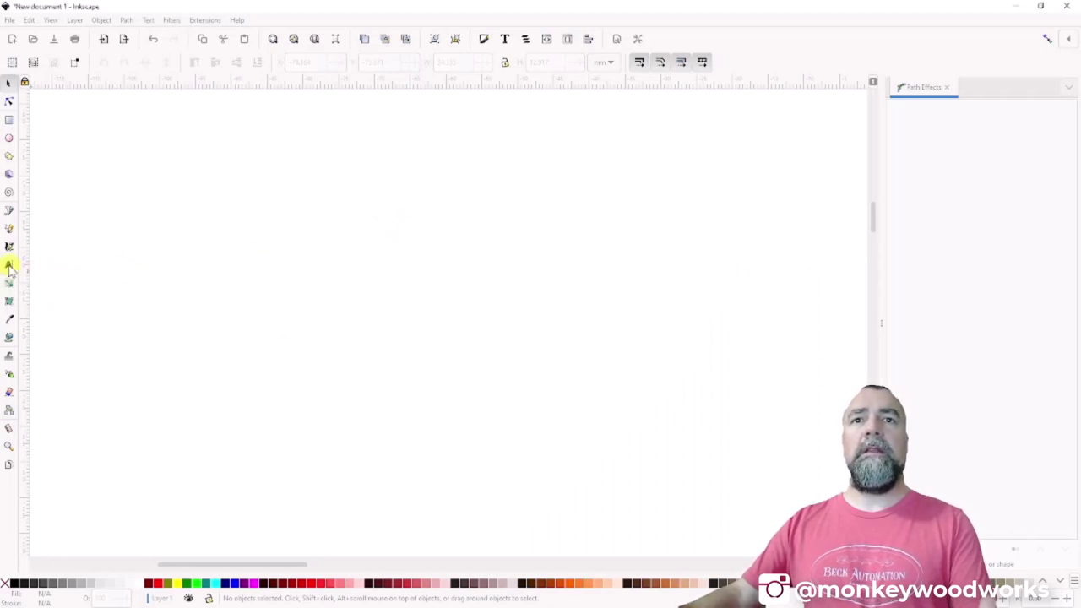
left_click(8, 267)
left_click(328, 221)
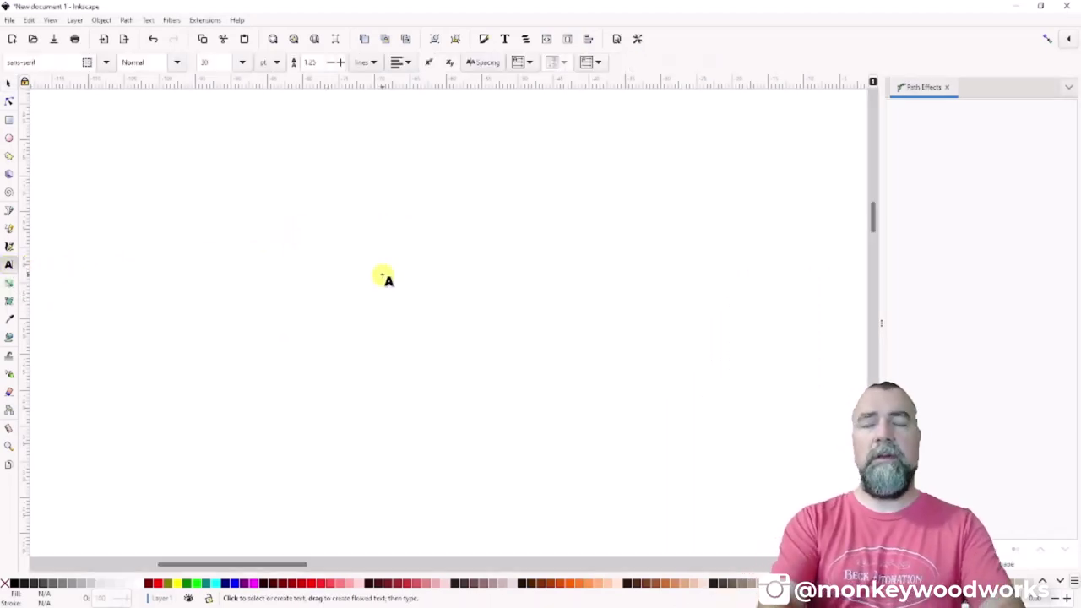
type("Happy")
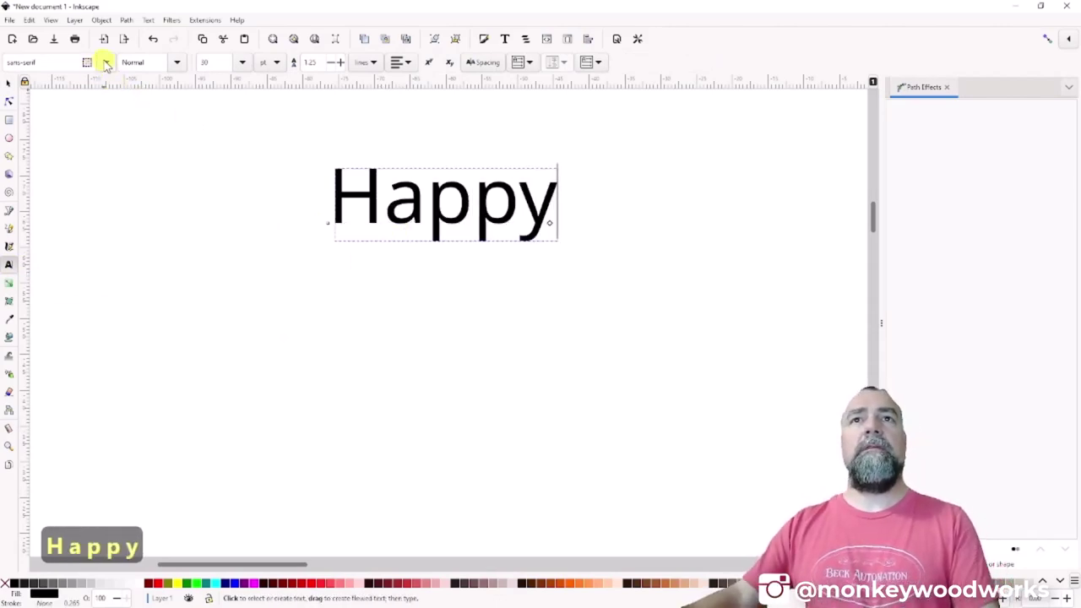
Set Happy in the Caprica Script Personal Use font.
left_click(107, 64)
scroll(127, 287, "down", 10)
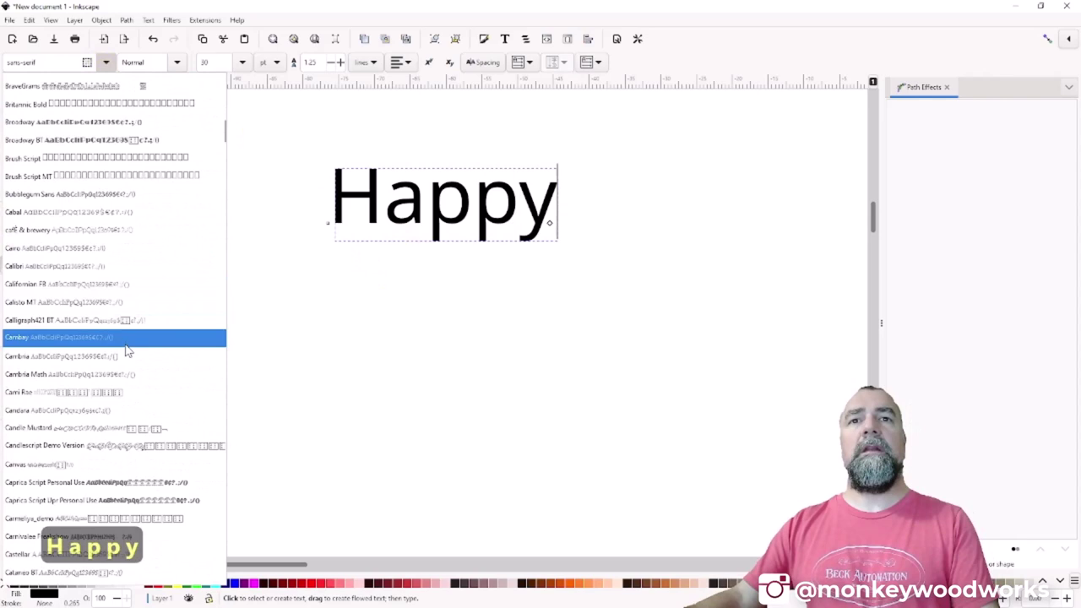
scroll(126, 350, "down", 4)
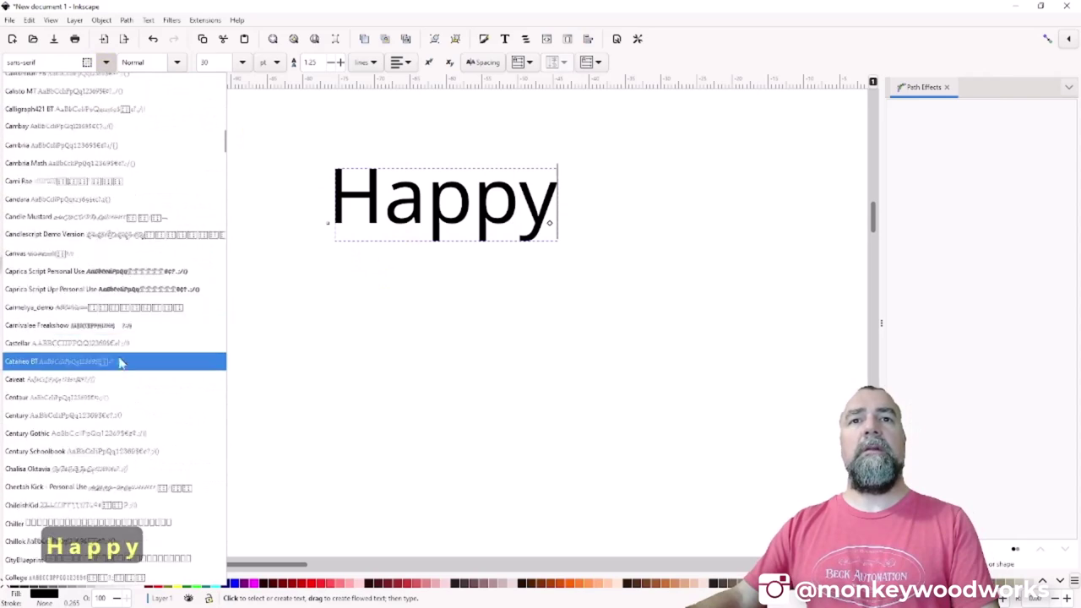
left_click(28, 281)
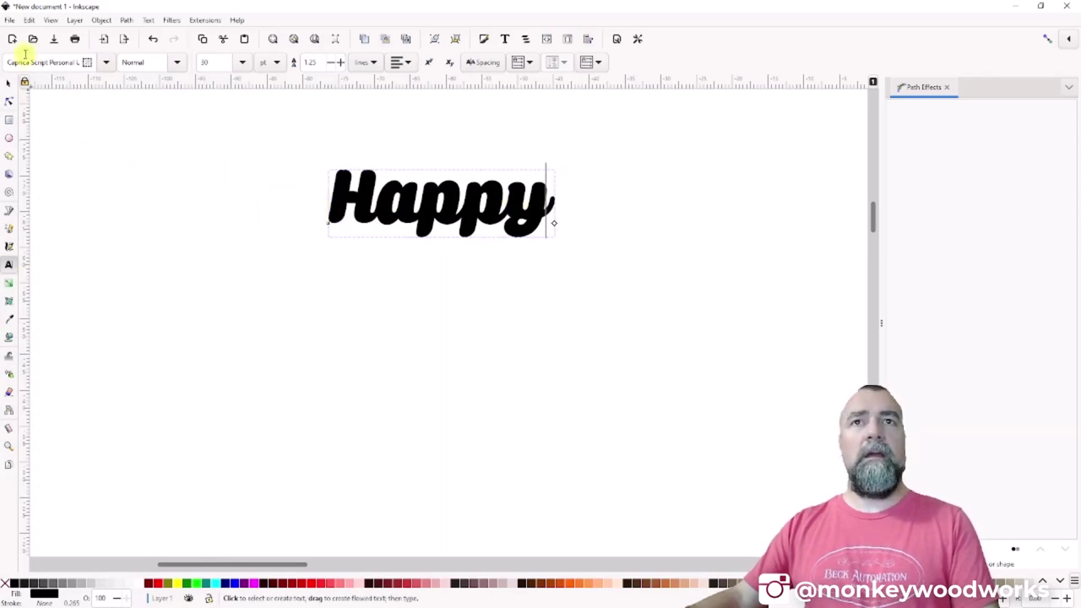
Duplicate the Happy text and move the copy below the original.
left_click(9, 82)
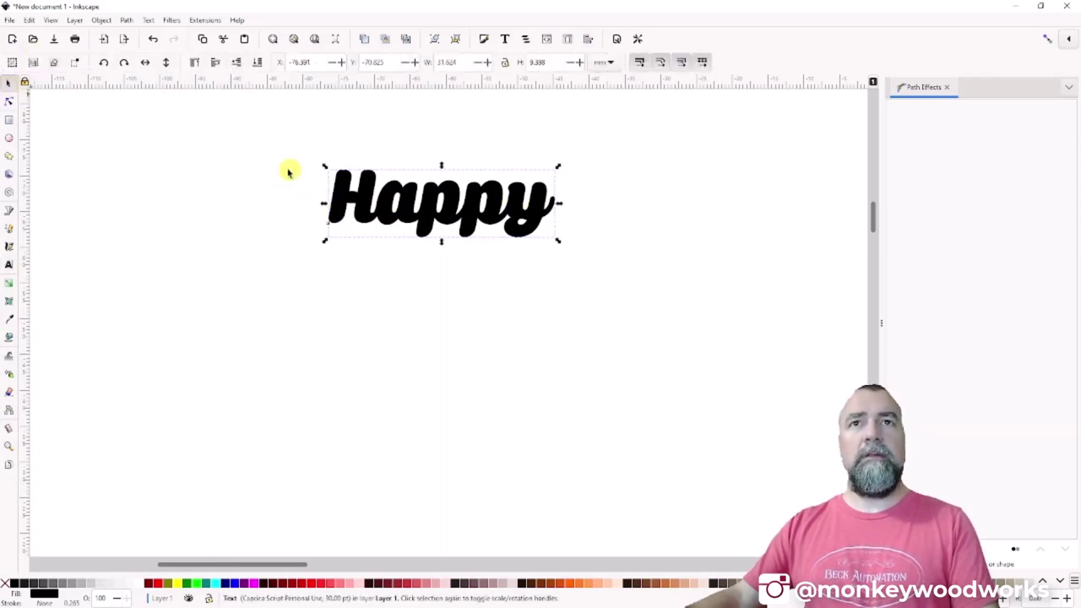
key("ctrl+c")
key("ctrl+v")
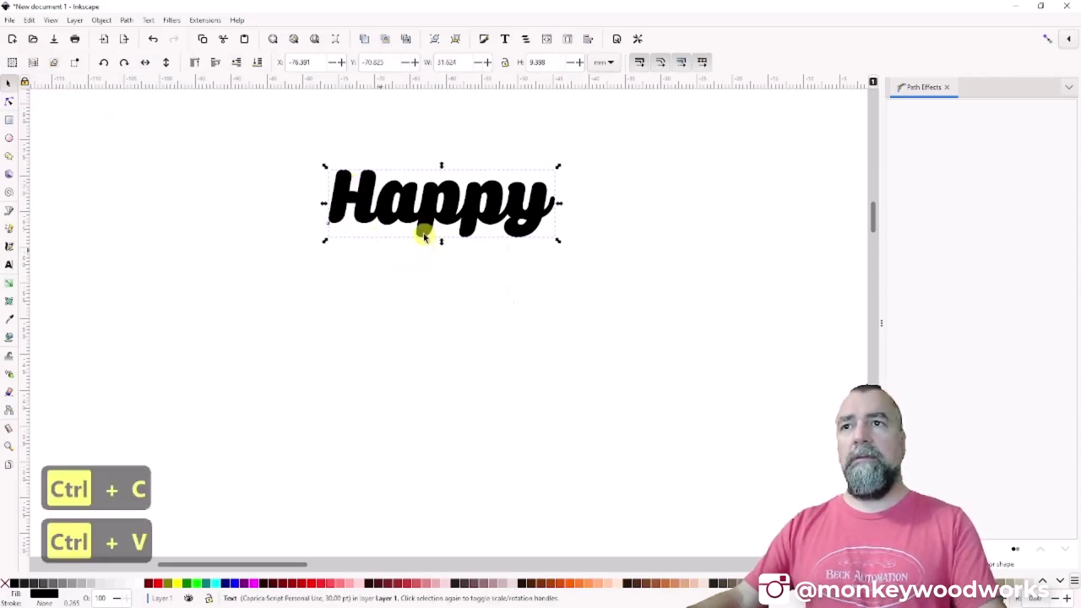
left_click_drag(400, 273, 437, 384)
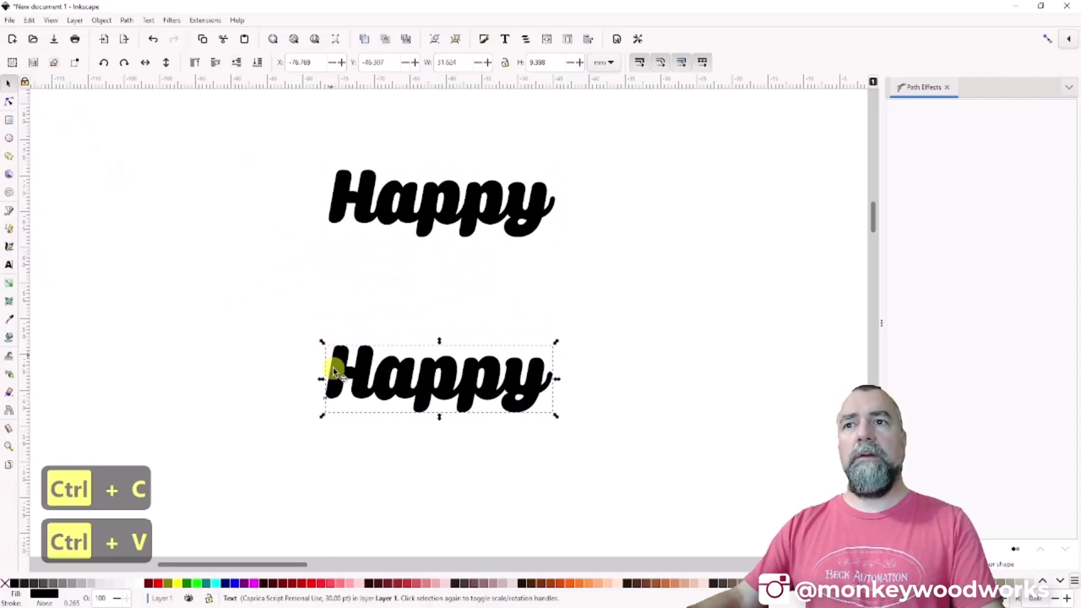
Change the copied text to read 'Birthday'.
double_click(393, 387)
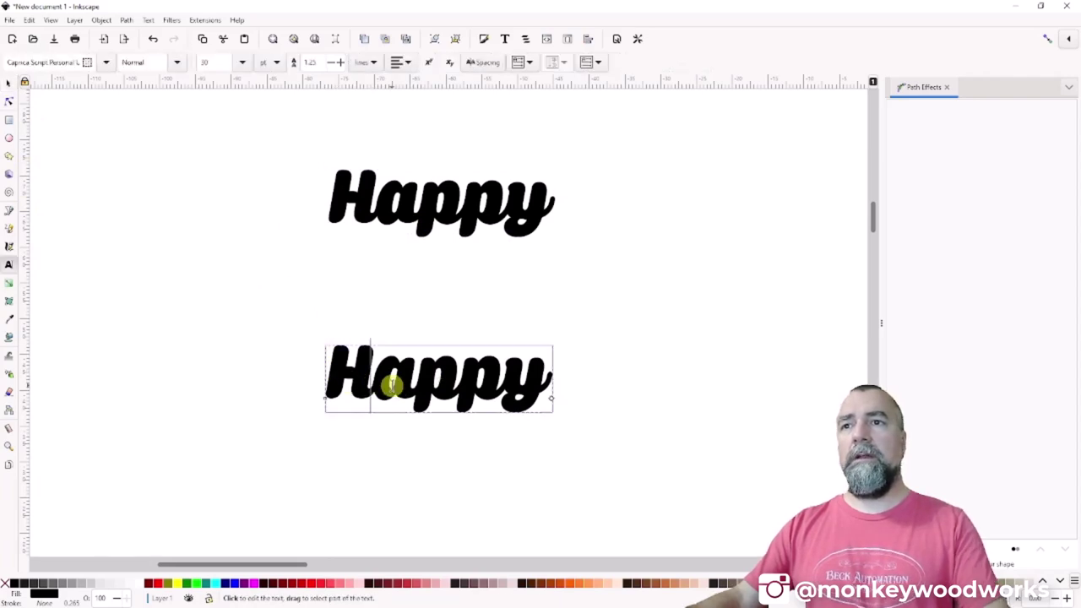
key("Delete")
key("Delete")
key("Delete")
key("Delete")
key("BackSpace")
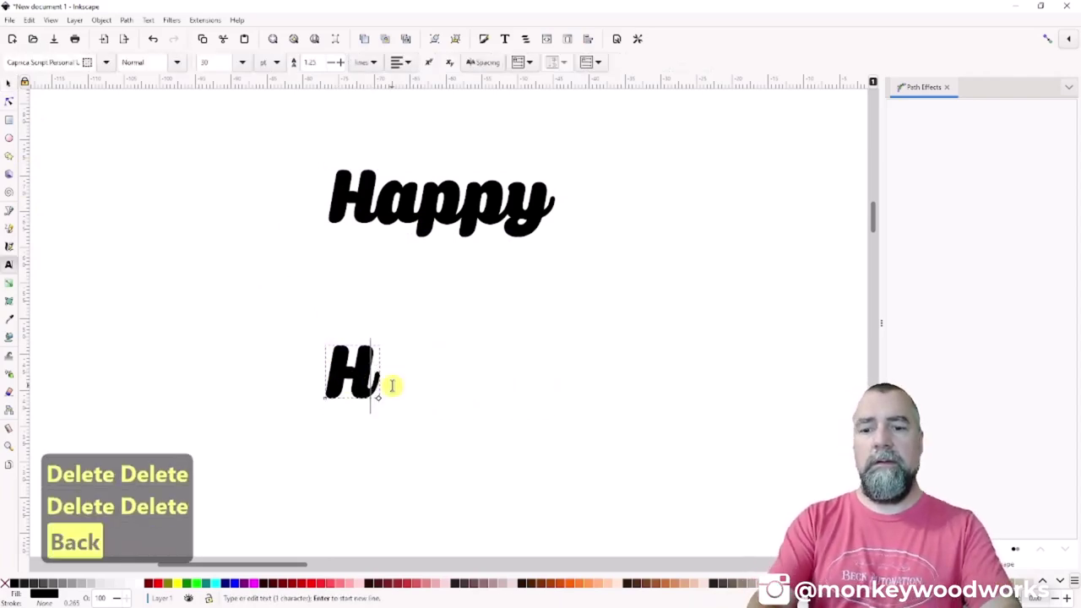
type("Birthday")
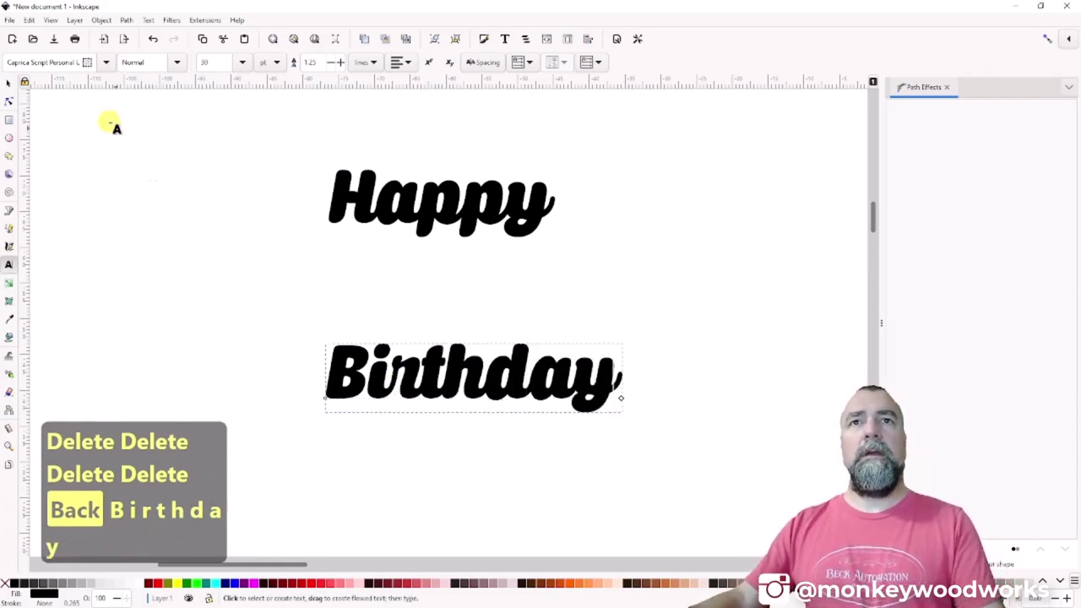
left_click(170, 270)
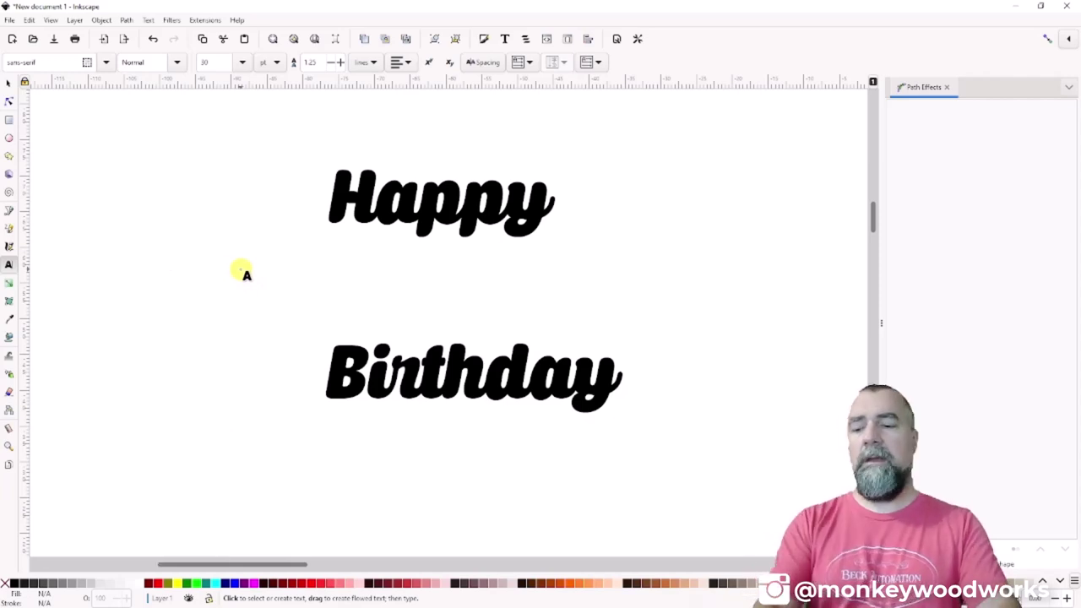
Type '80' and position it centred between Happy and Birthday.
type("80")
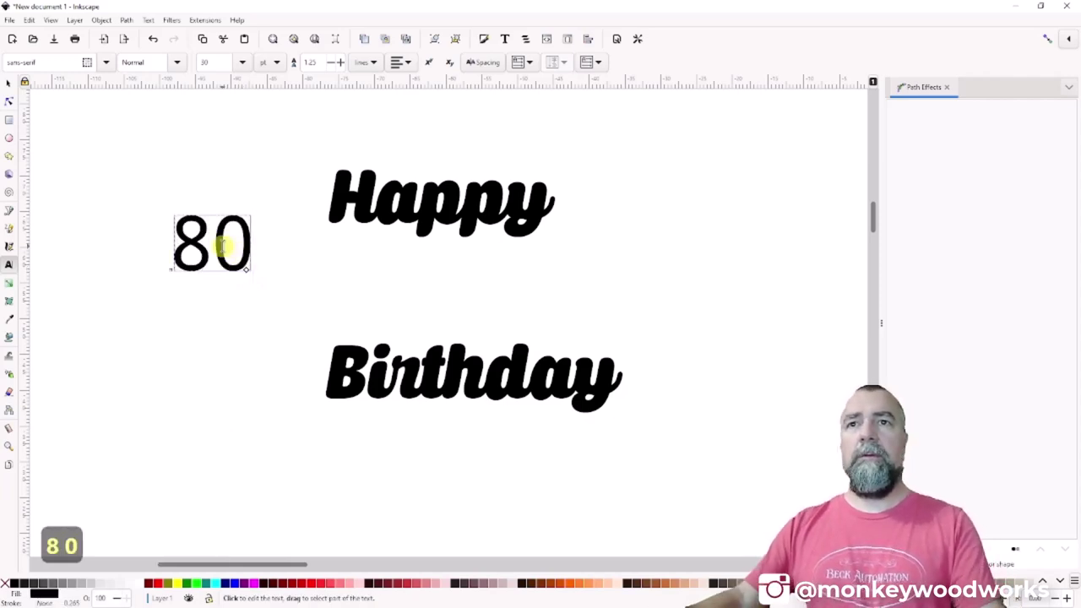
key("F1")
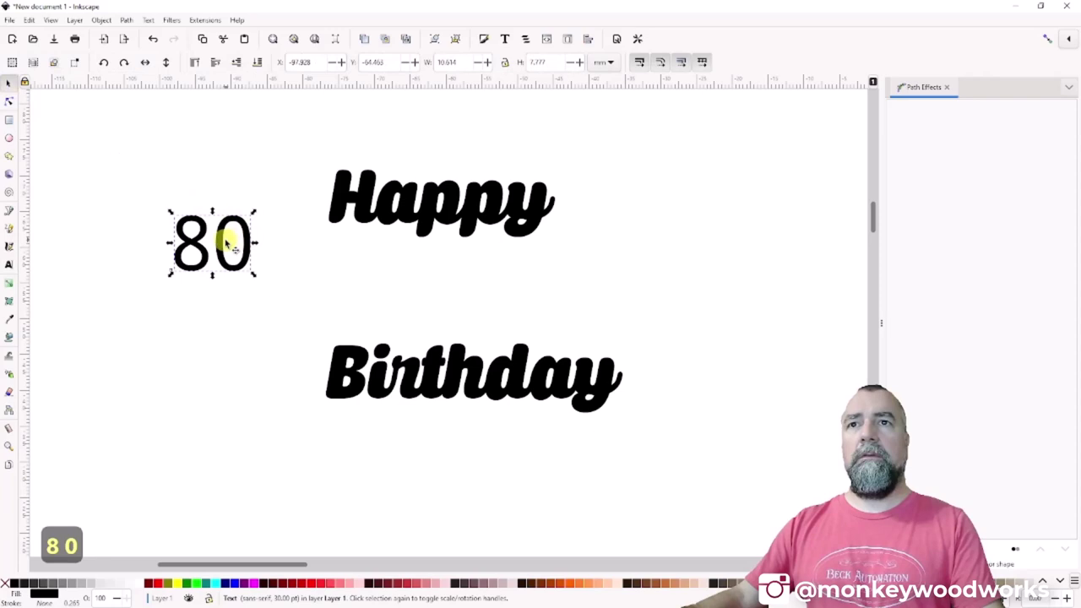
left_click_drag(221, 246, 467, 275)
Enlarge the 80 to fill the space between the two words.
left_click(8, 264)
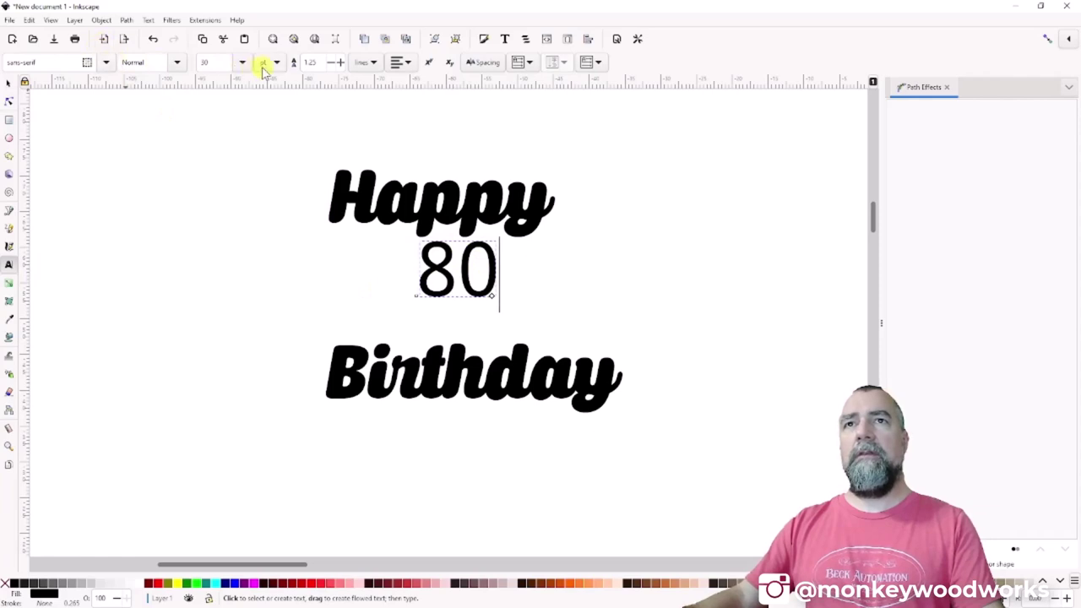
left_click(242, 66)
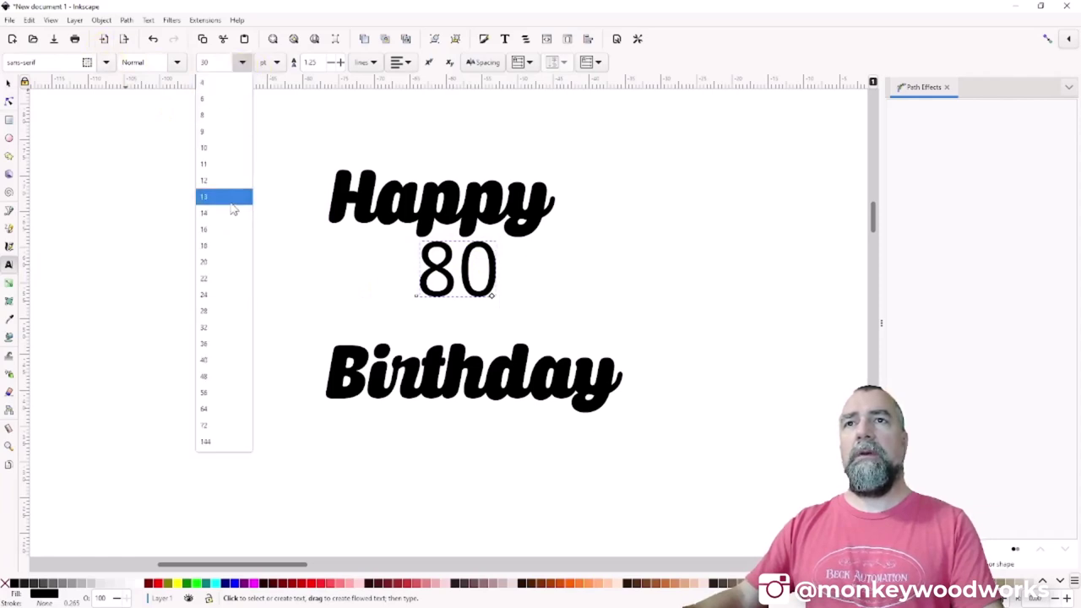
left_click(10, 87)
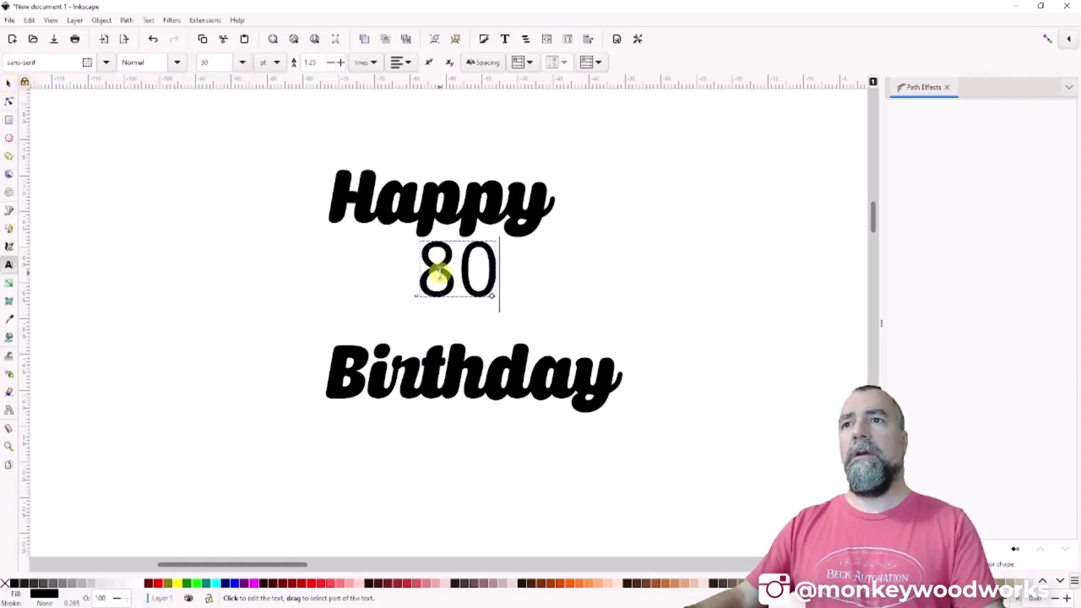
left_click(9, 84)
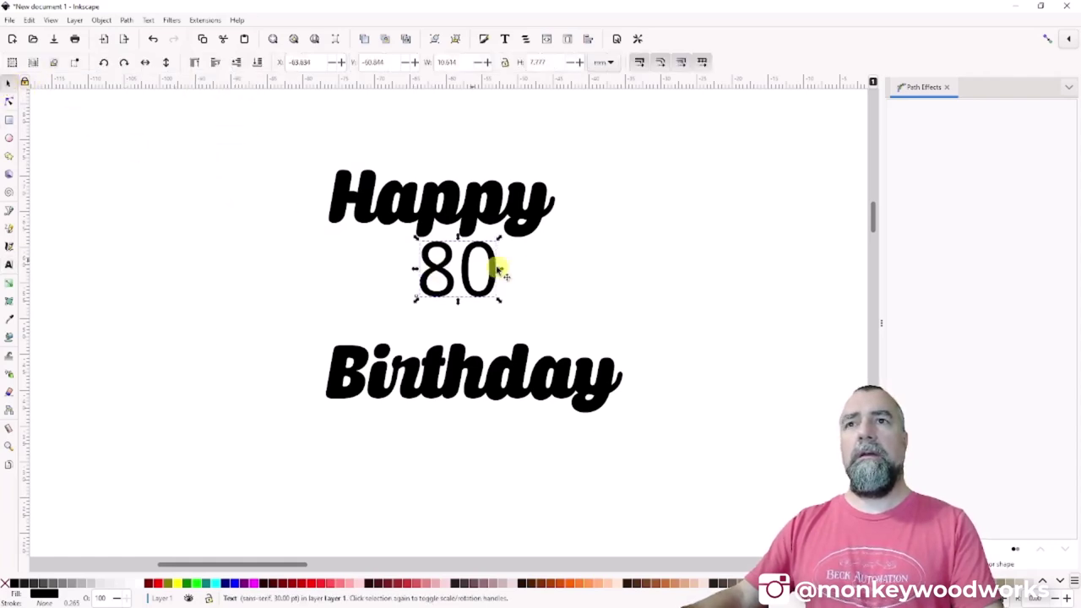
left_click_drag(499, 301, 465, 293)
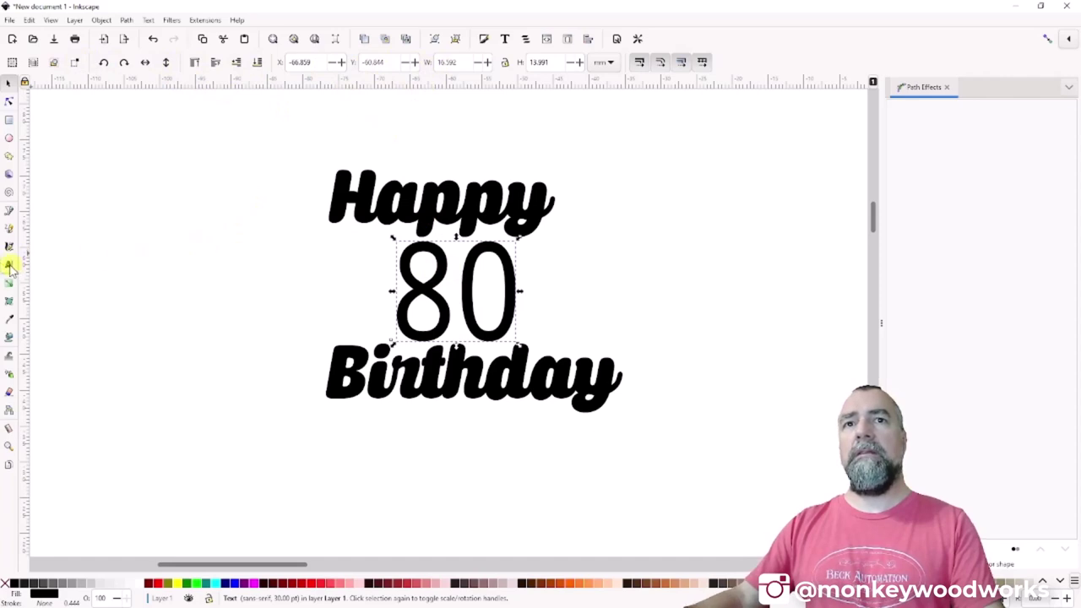
Make the 80 bold with -8 letter spacing.
key("t")
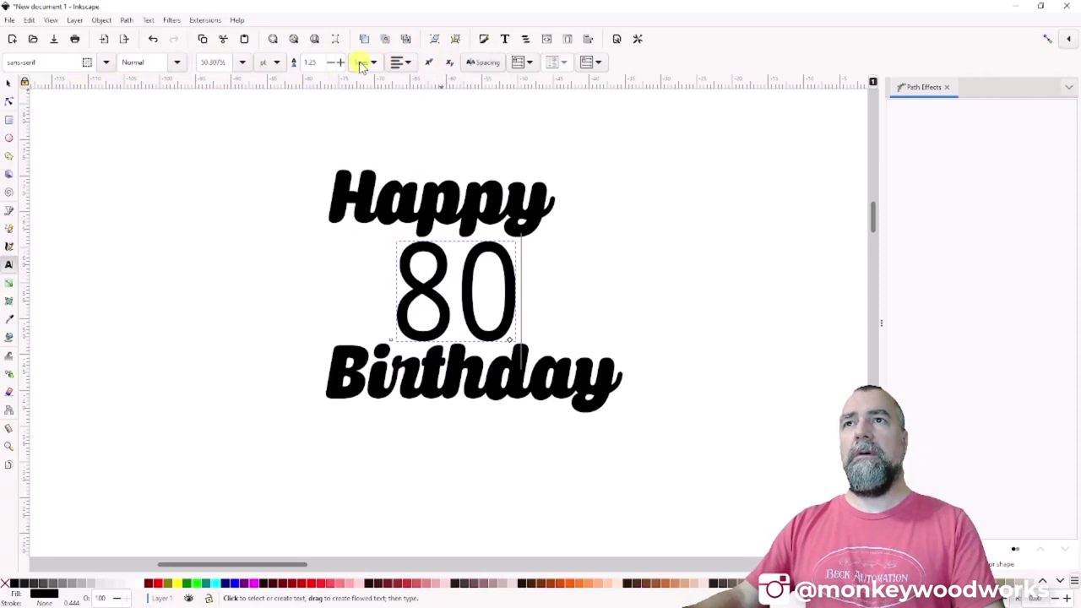
left_click(176, 63)
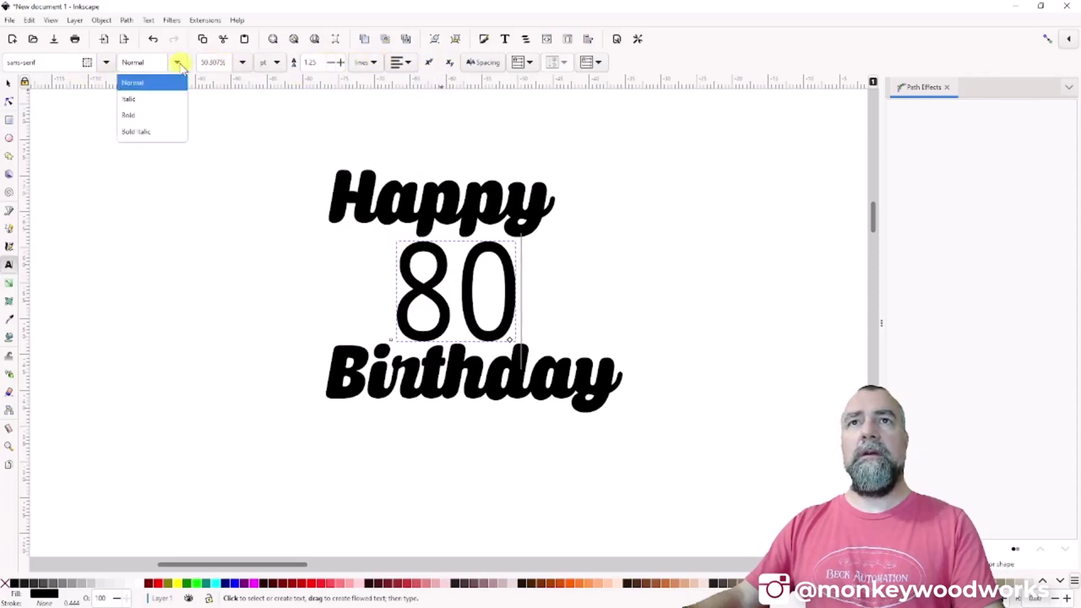
left_click(143, 115)
left_click(494, 67)
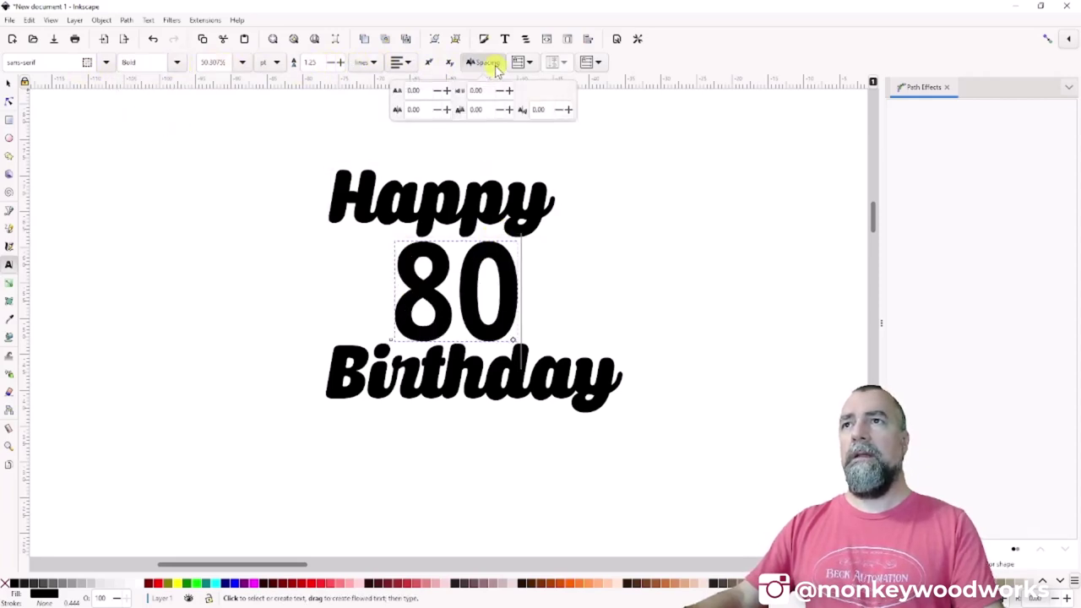
left_click(413, 91)
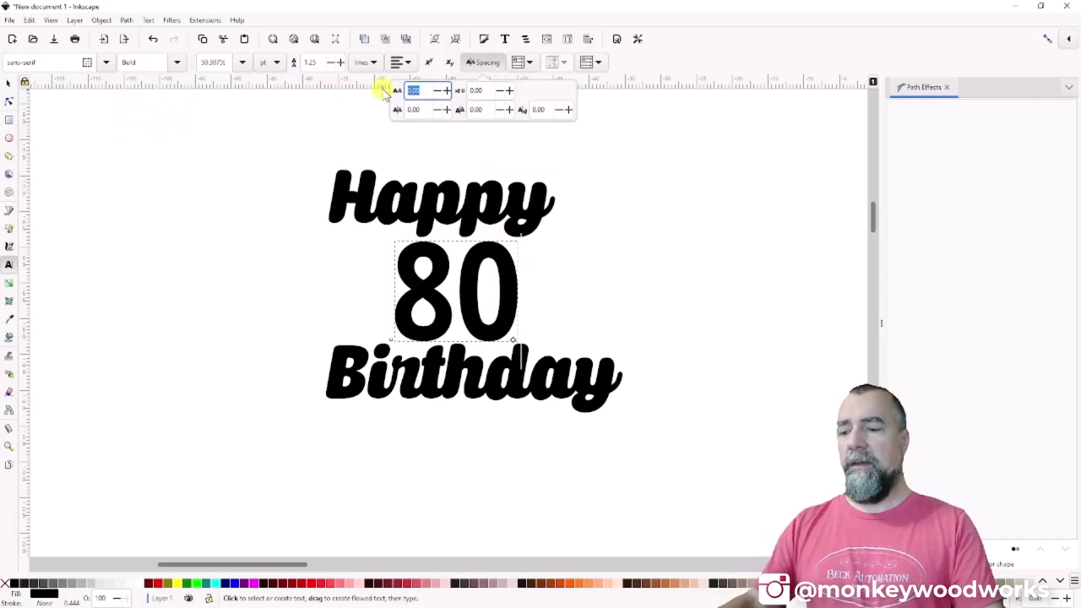
type("-10")
key("Return")
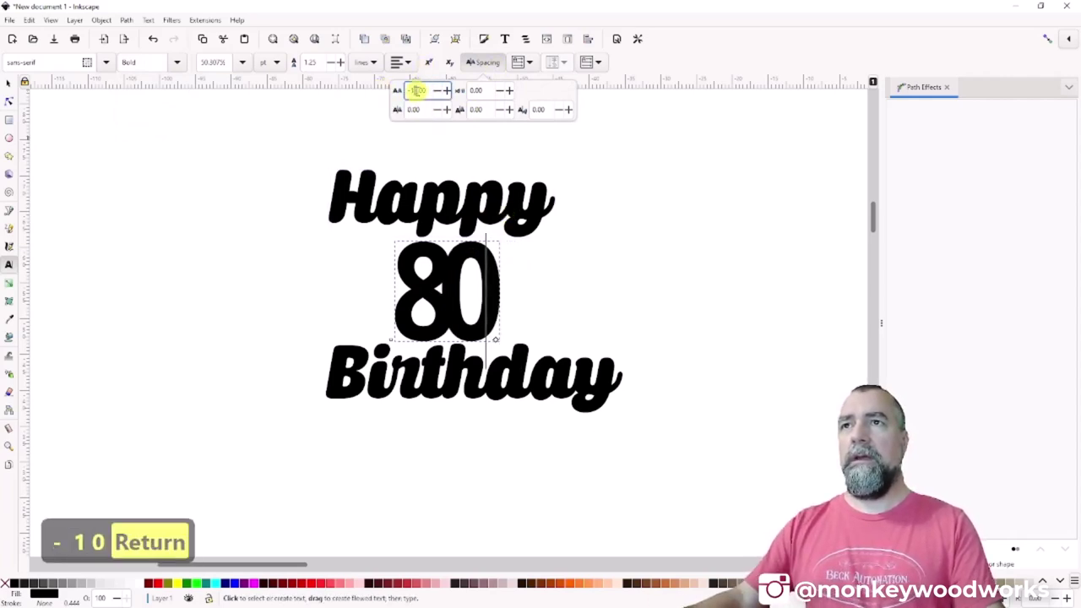
key("BackSpace")
key("BackSpace")
type("8")
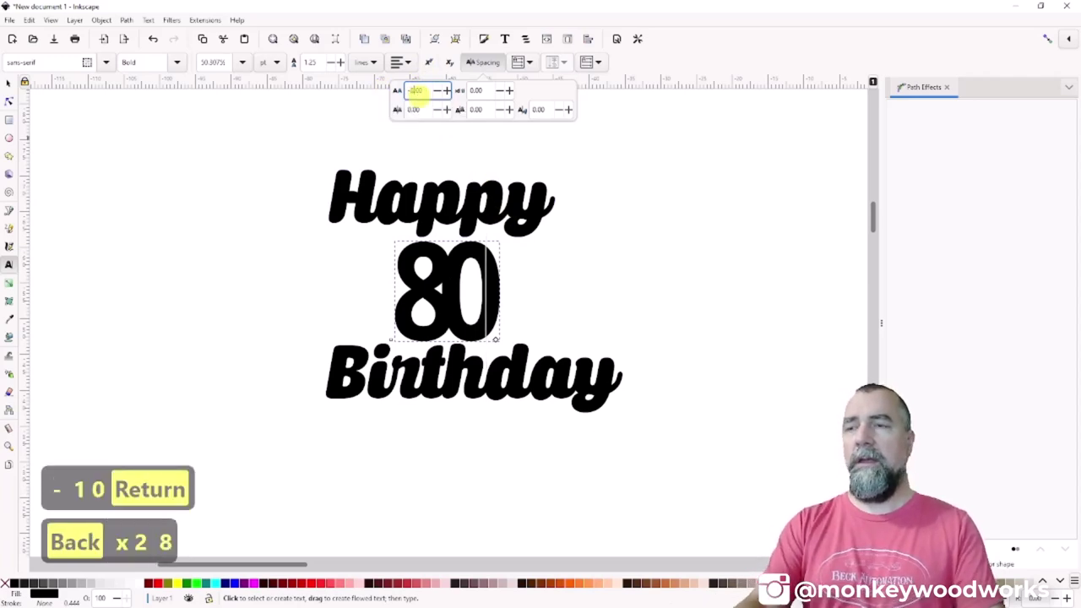
key("Return")
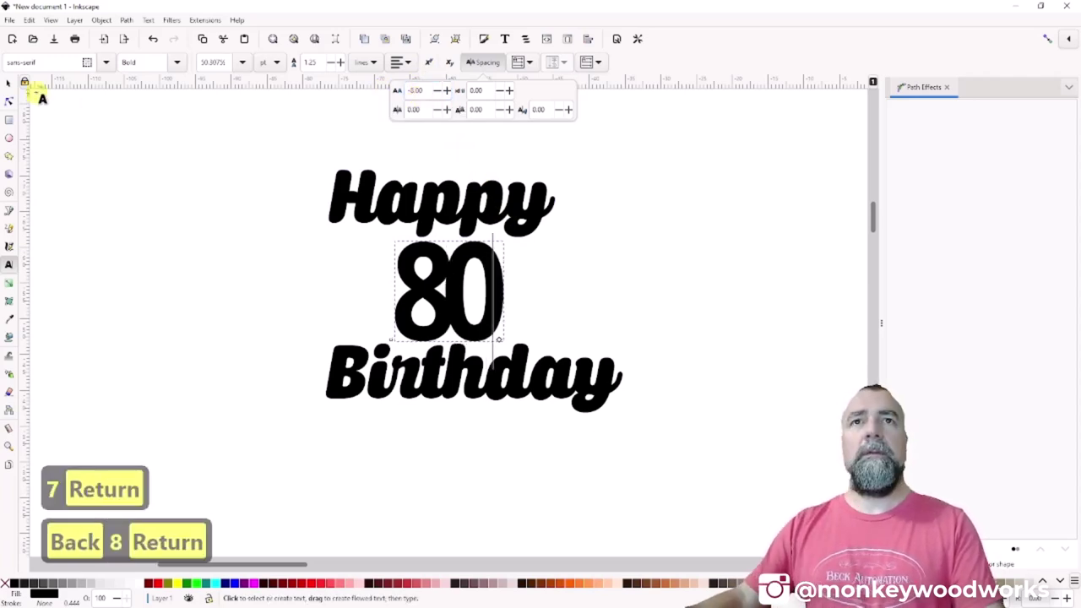
Scale the 80 up to about 19.466 by 14.856 mm.
left_click(8, 82)
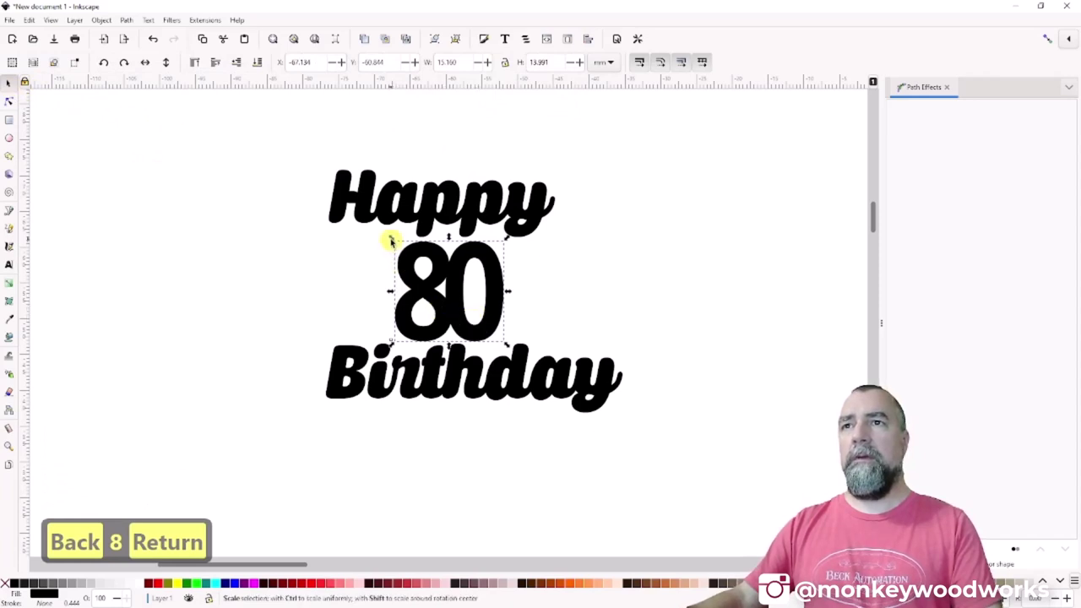
left_click_drag(386, 241, 358, 235)
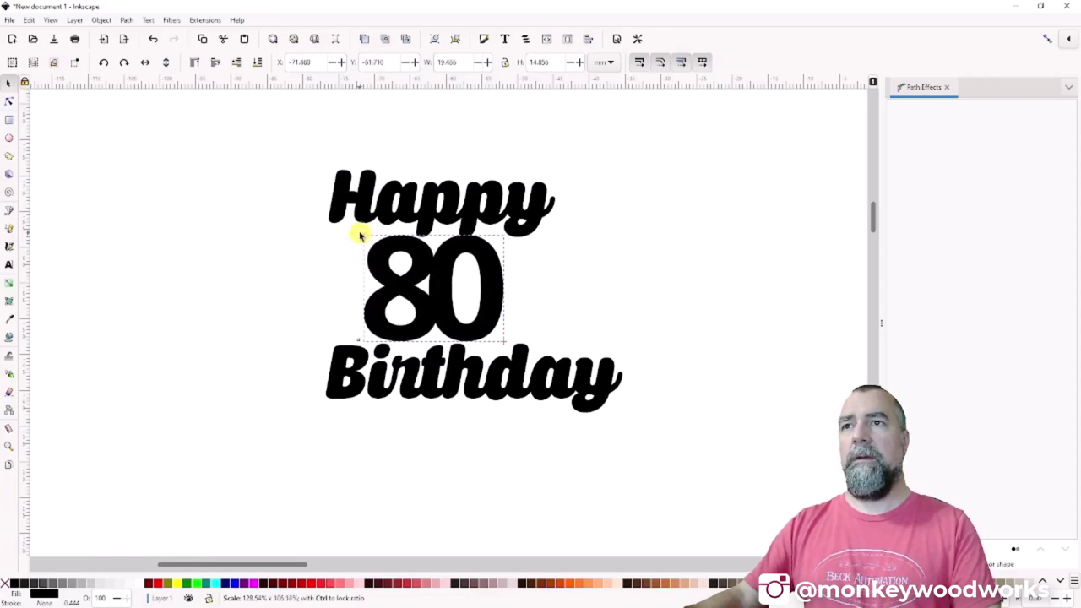
left_click(465, 290)
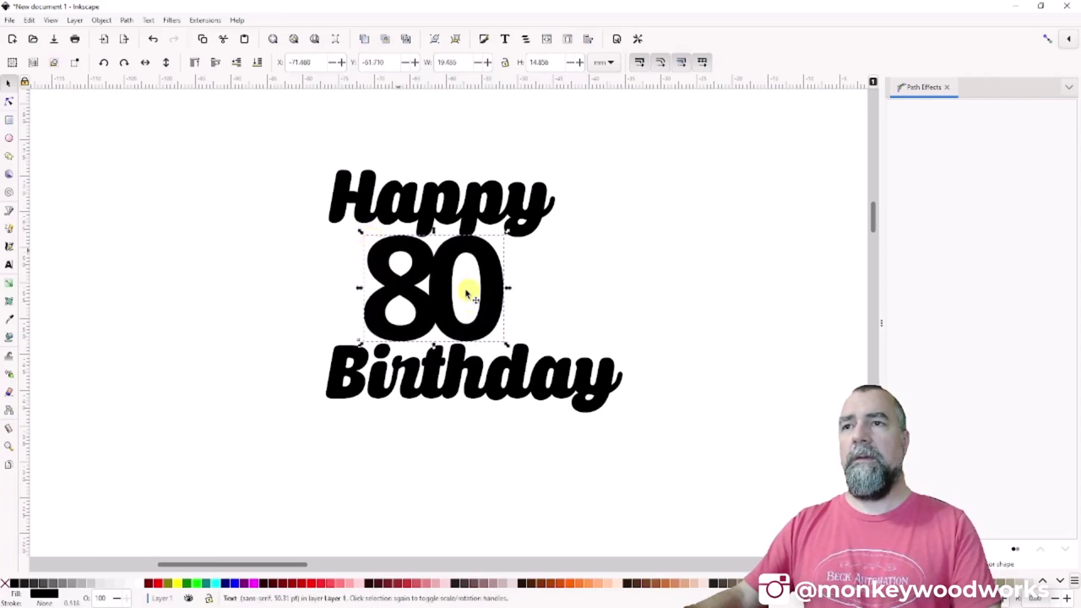
Nudge Birthday slightly left and Happy slightly left and up.
left_click(471, 369)
left_click_drag(471, 370, 426, 378)
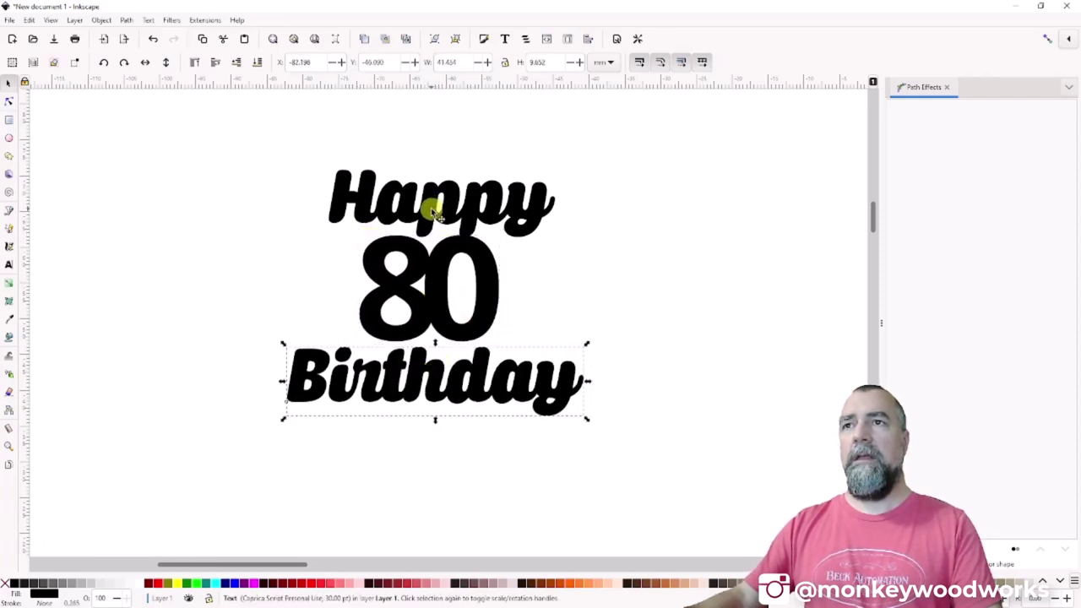
left_click_drag(433, 211, 419, 204)
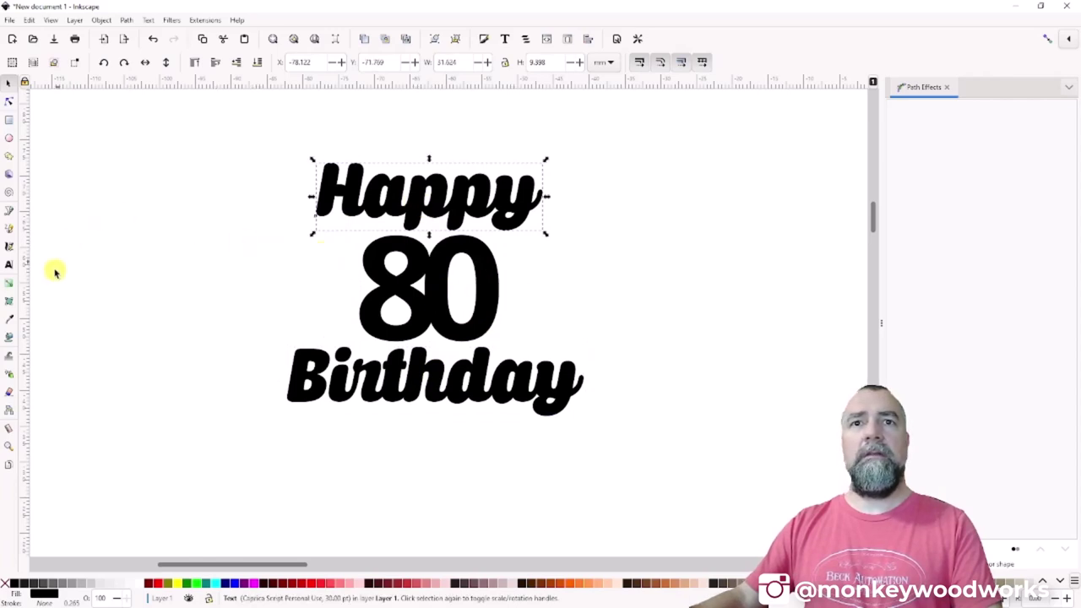
Add the text 'TH' to the right of Happy.
left_click(9, 265)
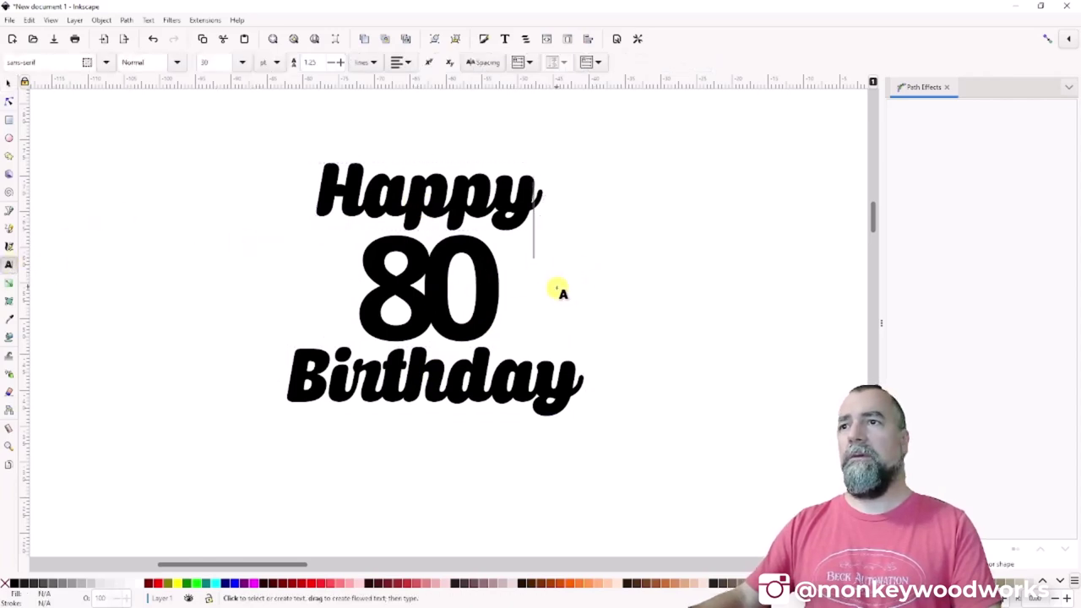
left_click(536, 257)
type("TH")
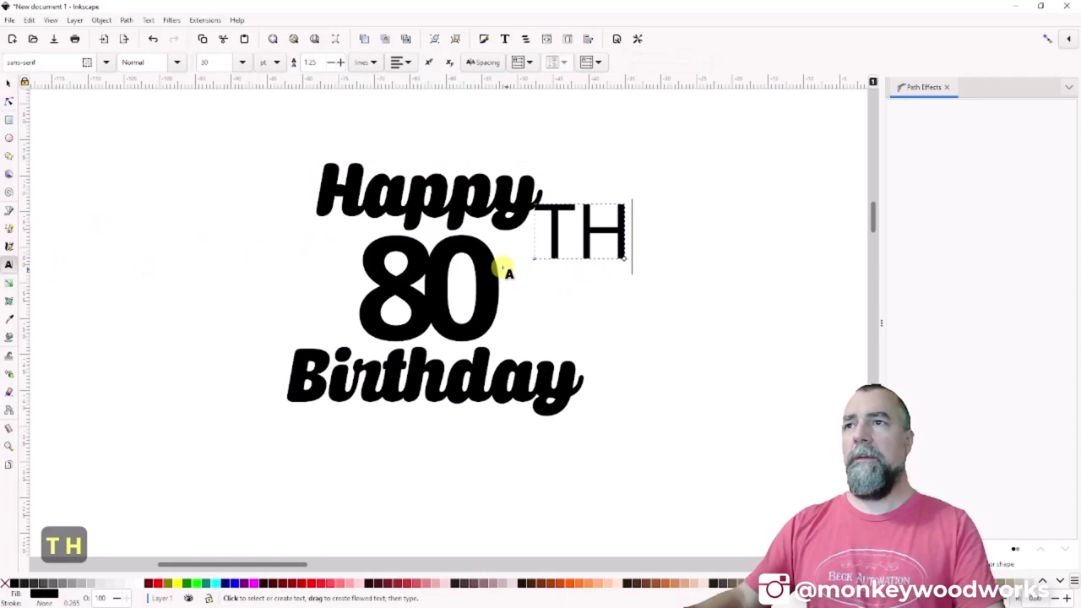
left_click_drag(553, 232, 555, 242)
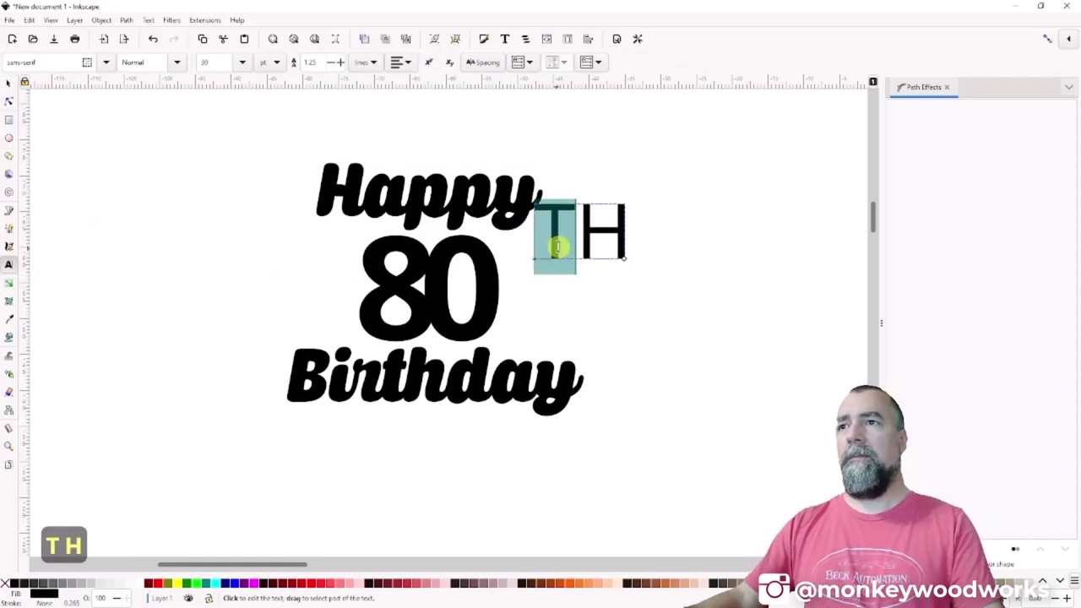
Tighten the TH kerning to -5.
left_click(482, 61)
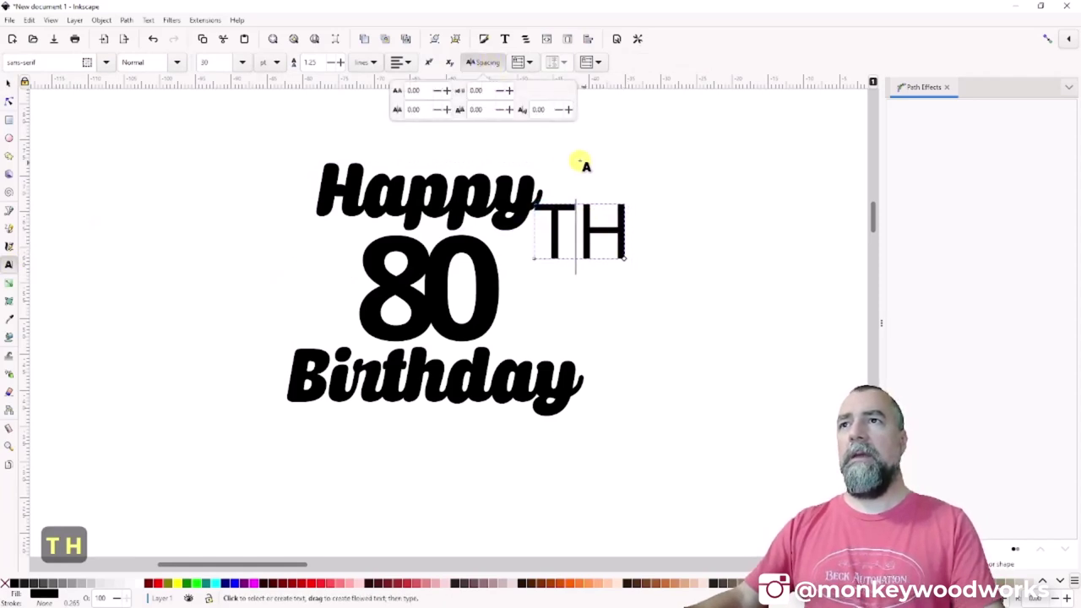
double_click(429, 90)
type("-8")
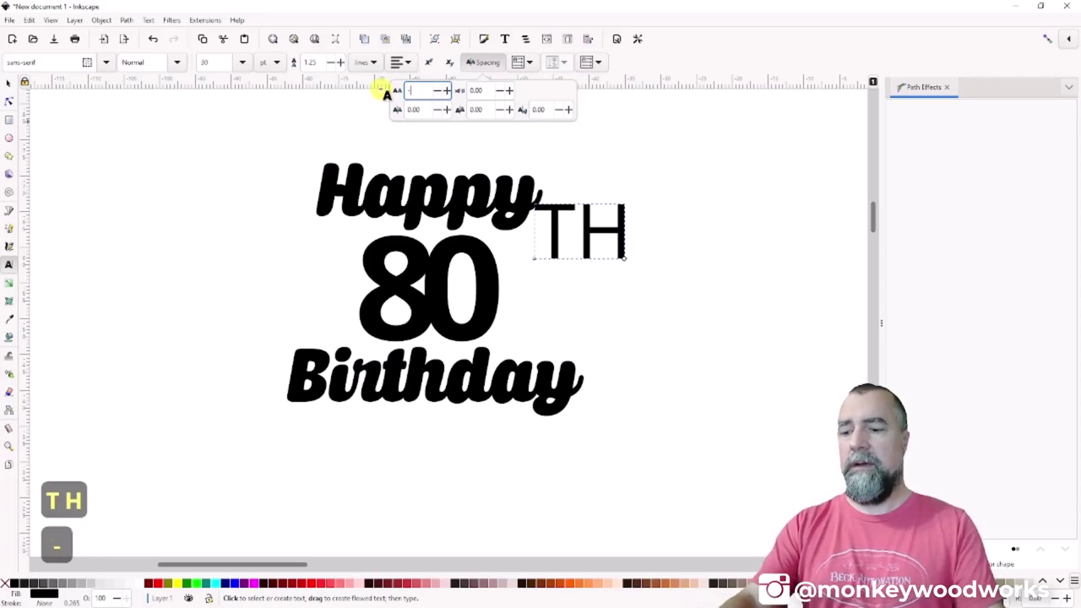
key("Return")
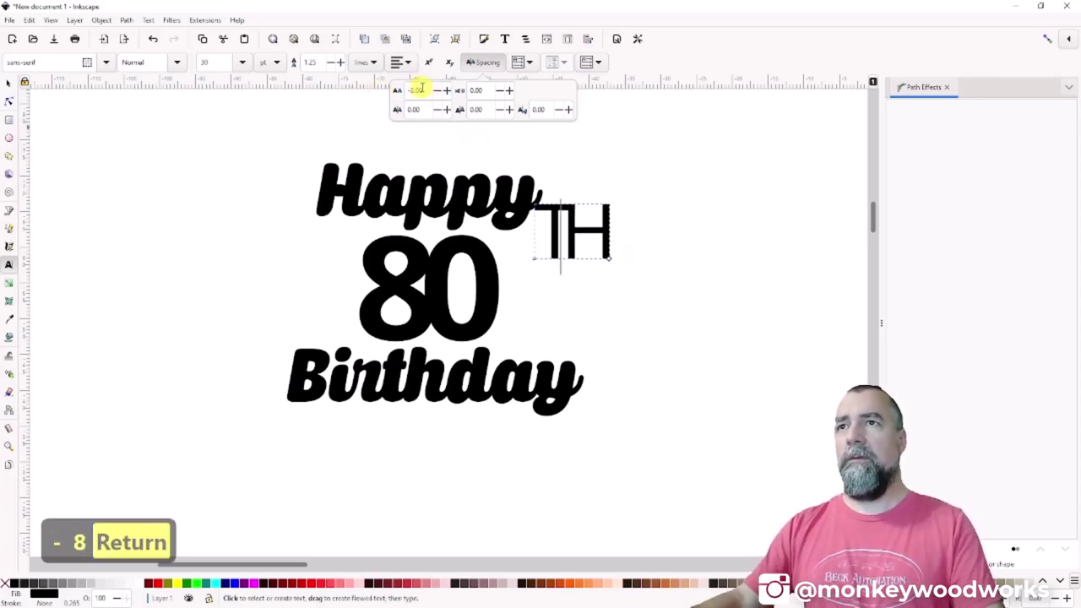
double_click(419, 90)
type("-")
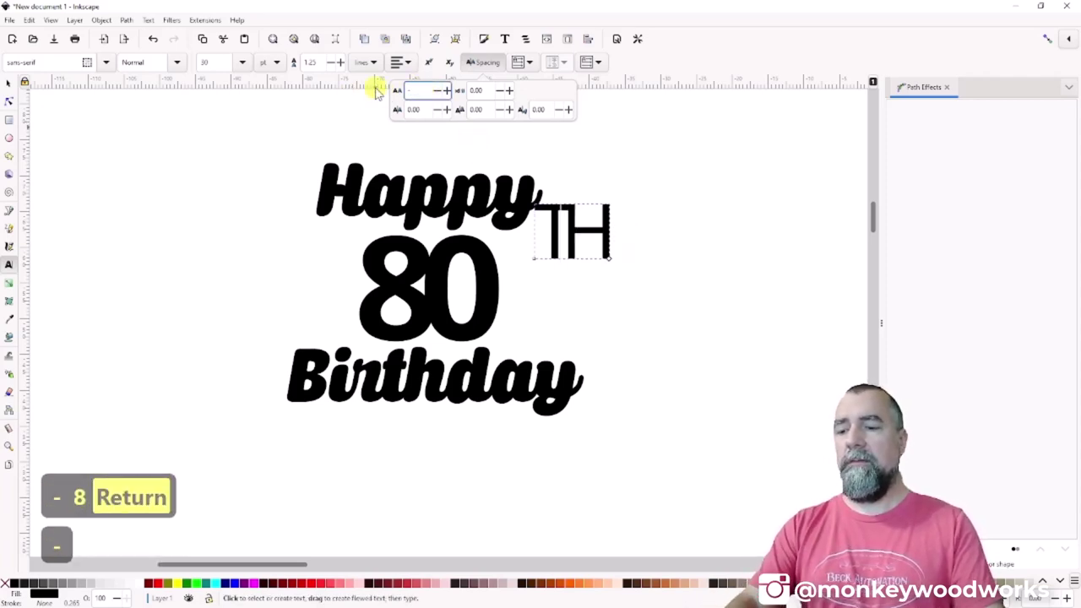
type("4")
key("Return")
left_click(665, 180)
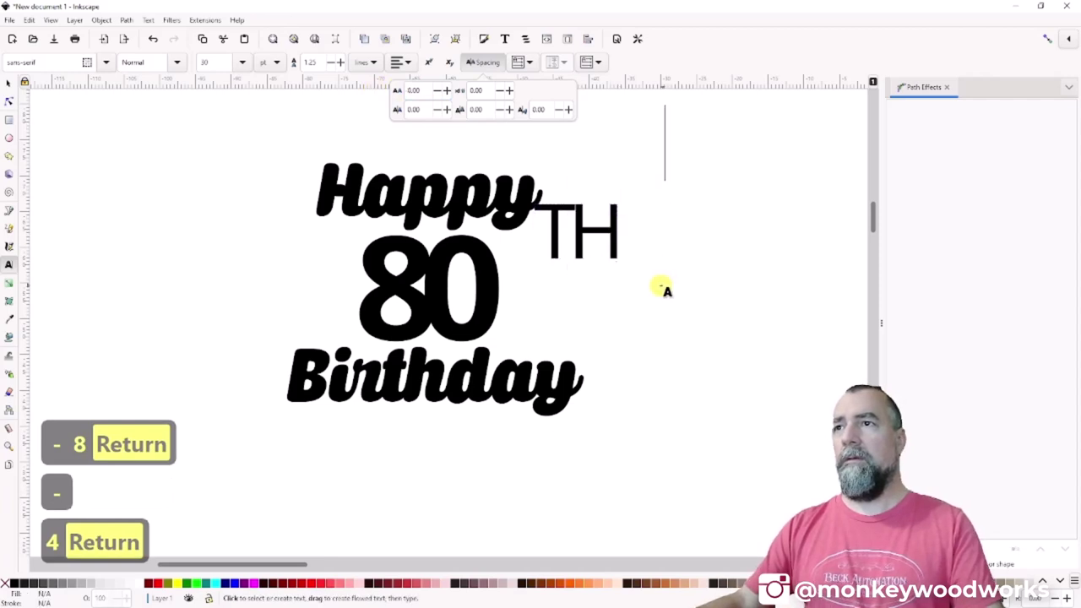
left_click(581, 214)
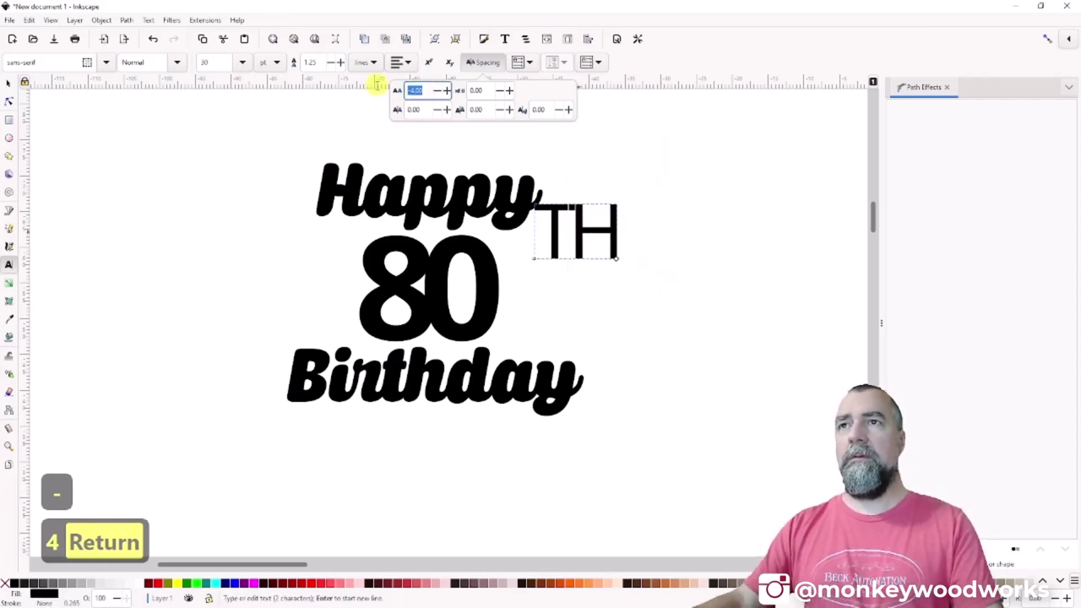
type("5")
key("Return")
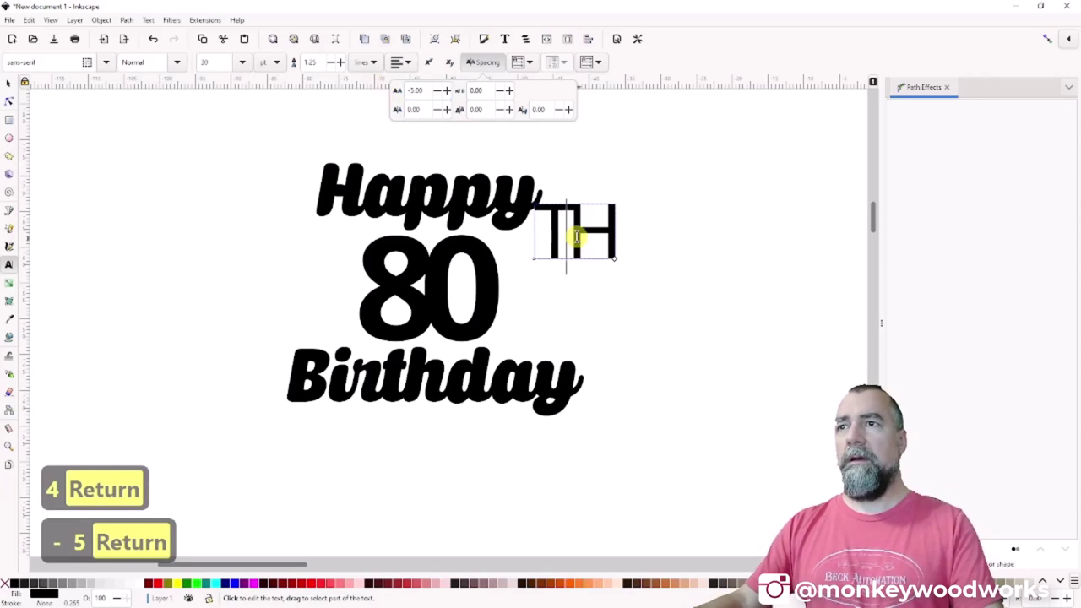
Make TH bold and move it beside the top of the 80.
left_click(177, 62)
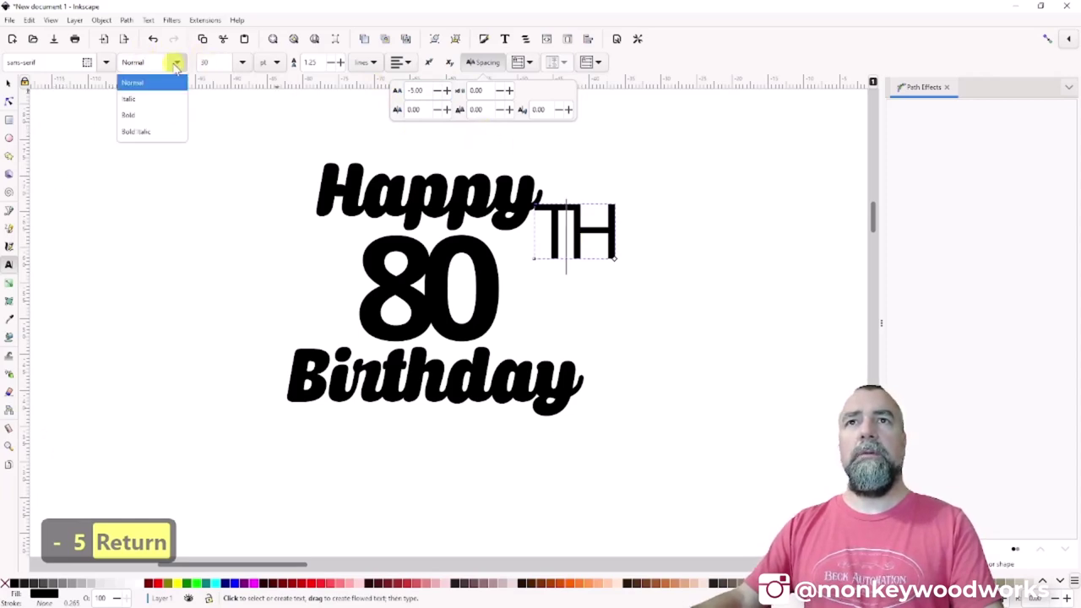
left_click(149, 116)
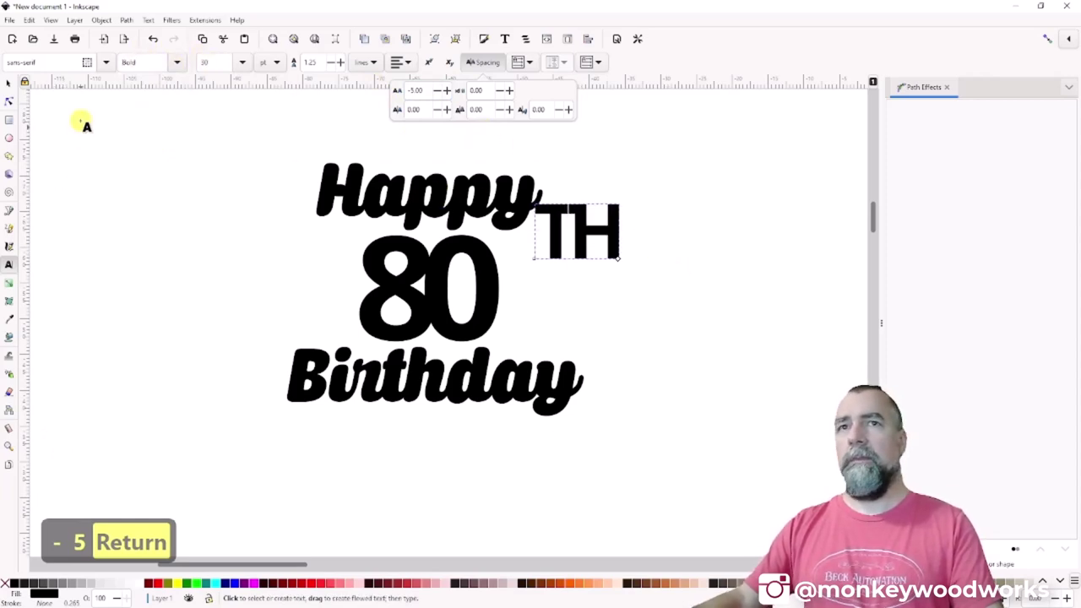
left_click(7, 85)
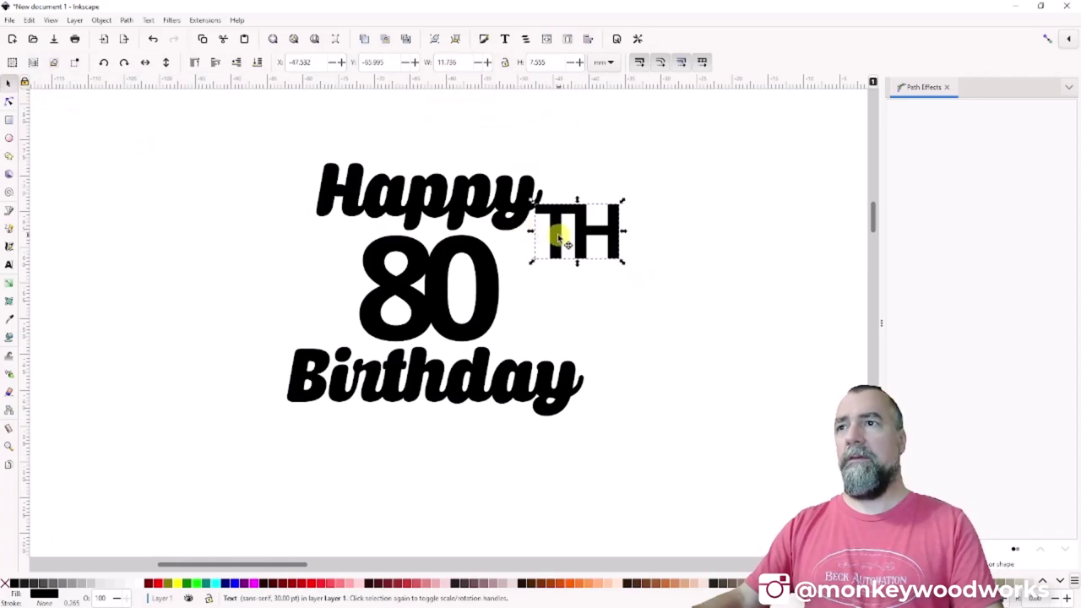
left_click_drag(555, 238, 519, 268)
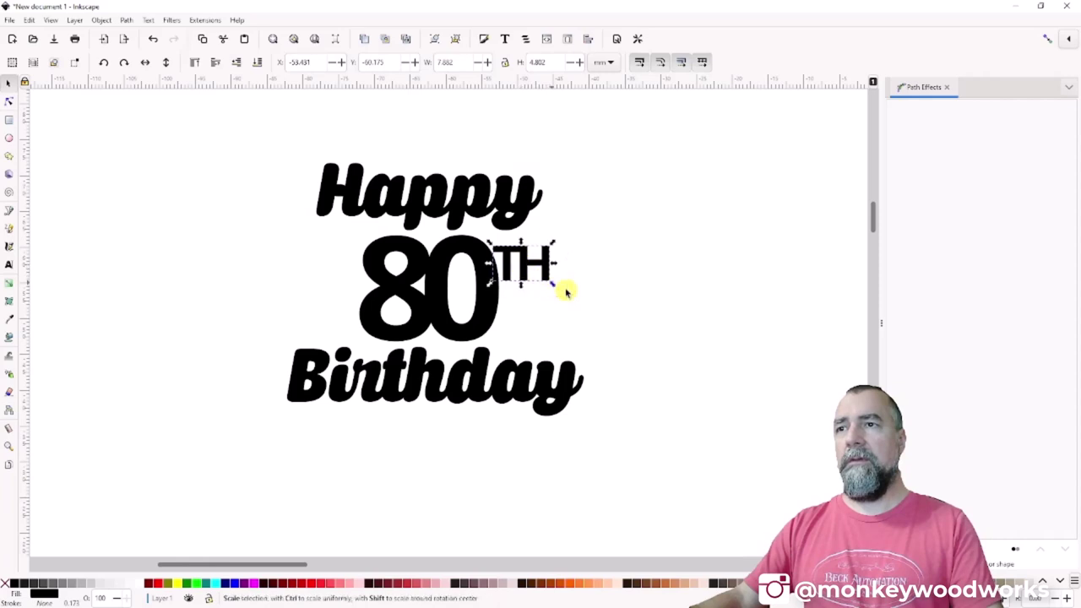
left_click(422, 208)
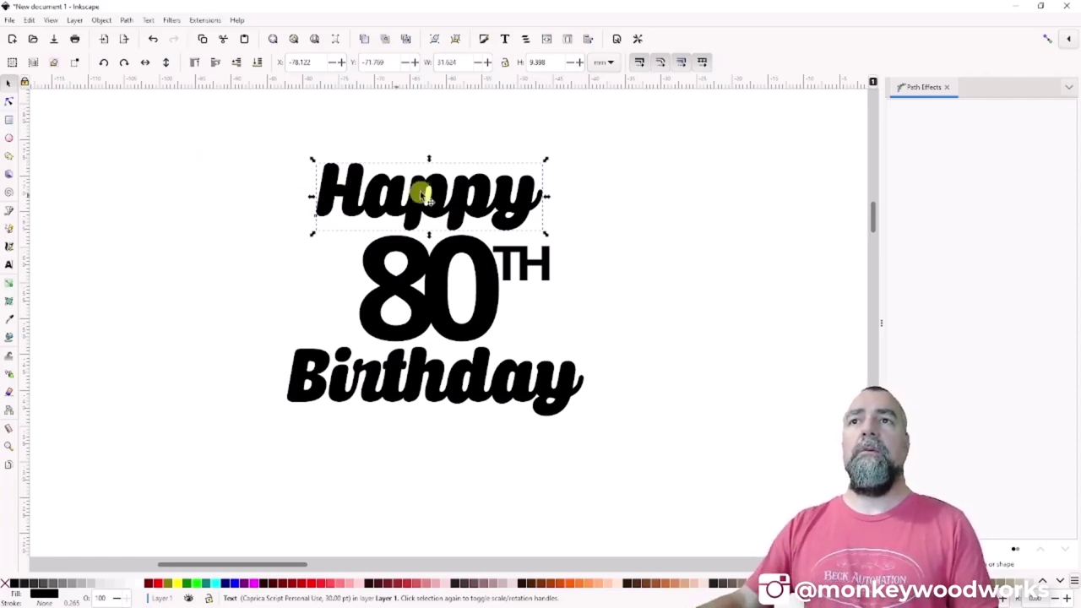
Convert Happy to paths and open the Path Effects panel.
left_click(101, 20)
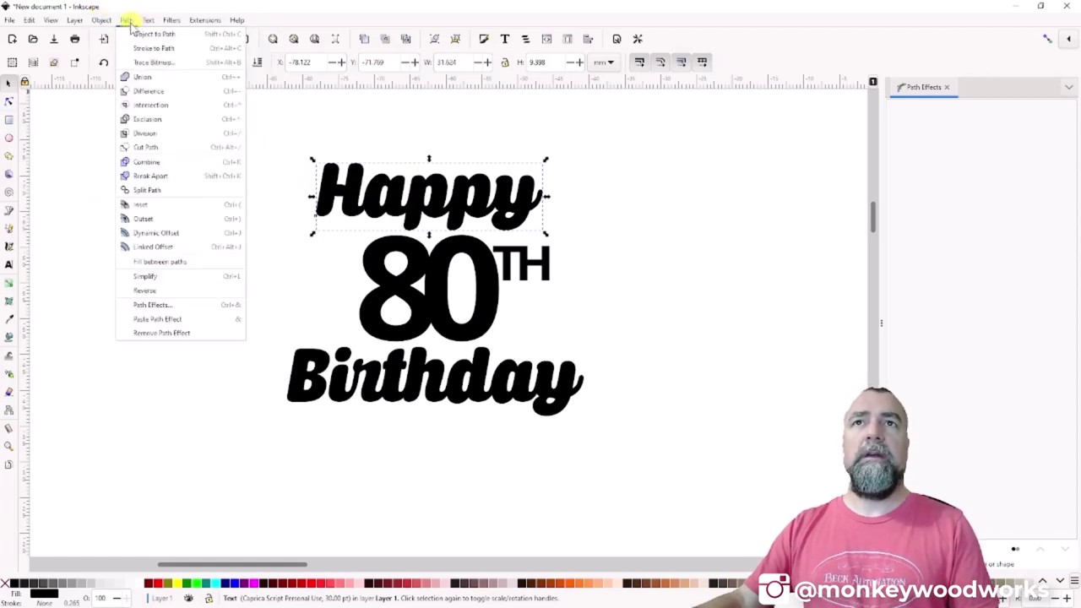
left_click(138, 35)
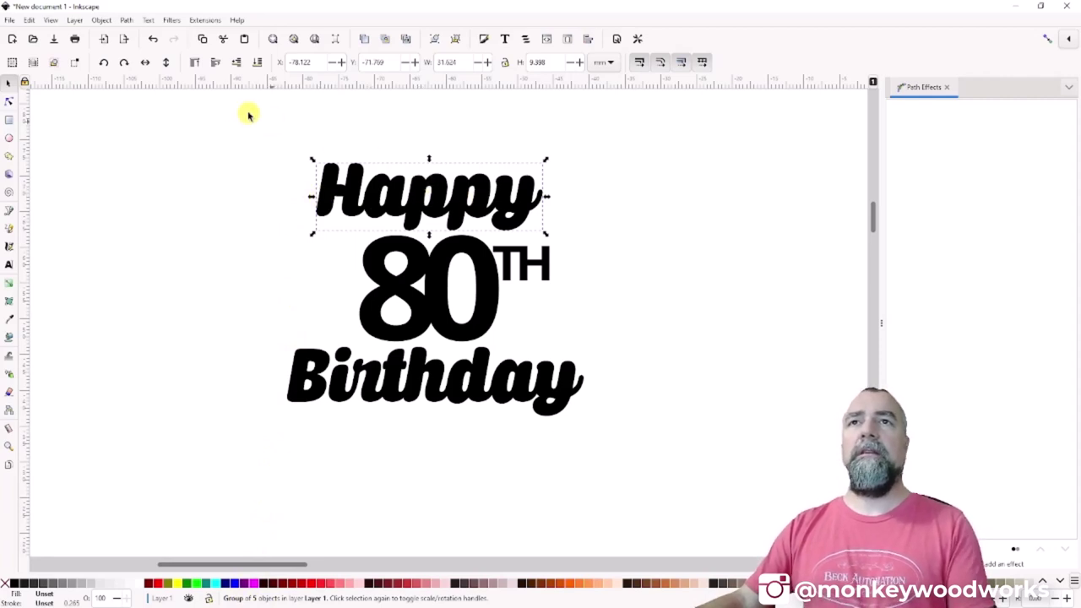
left_click(127, 21)
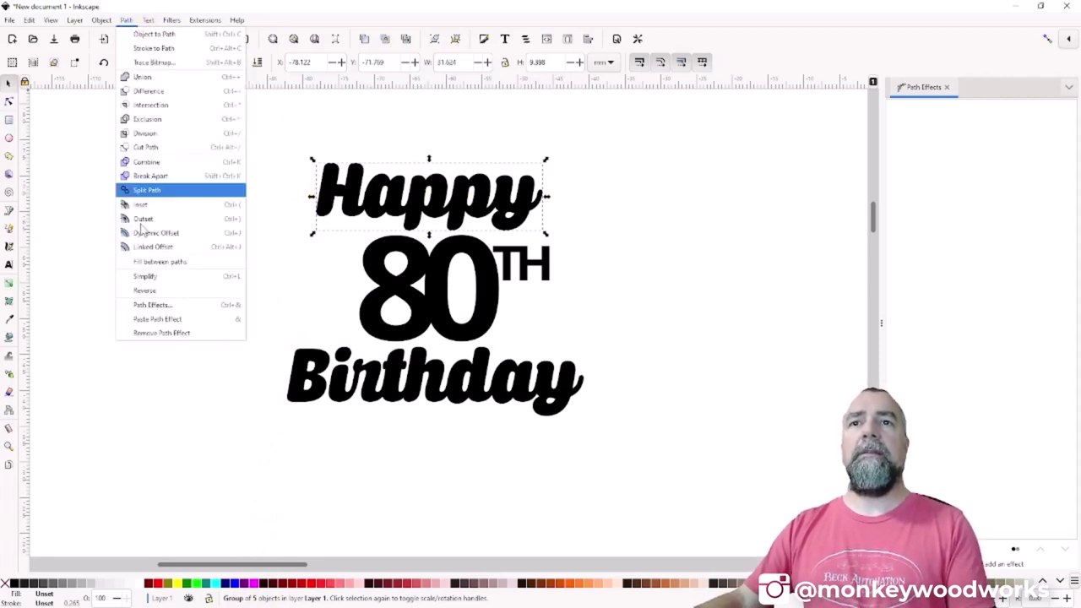
left_click(154, 305)
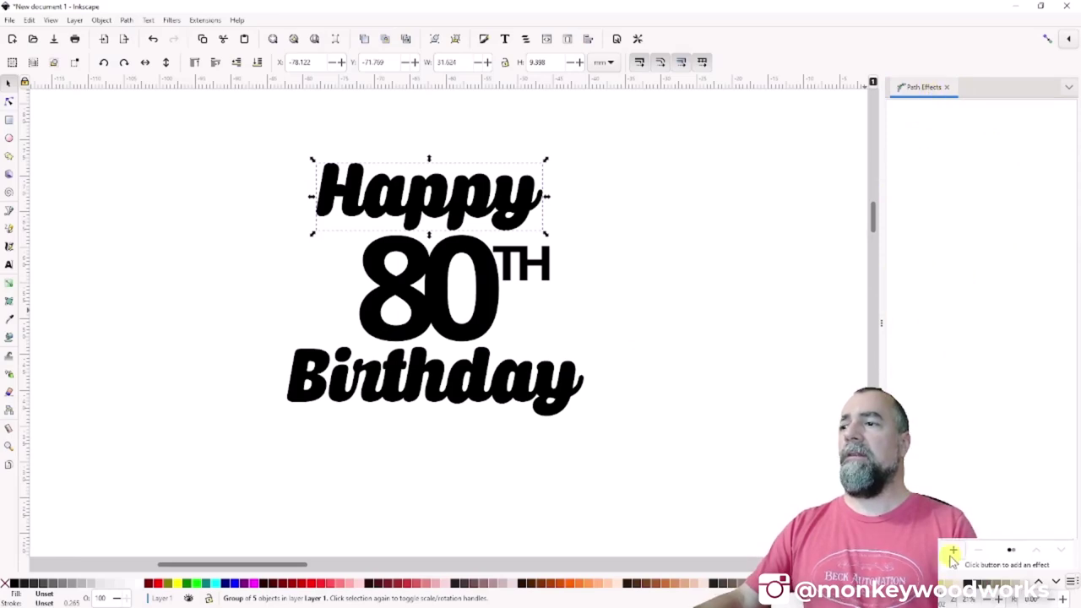
Apply a Bend path effect and pull the bend line up to arch Happy.
left_click(952, 554)
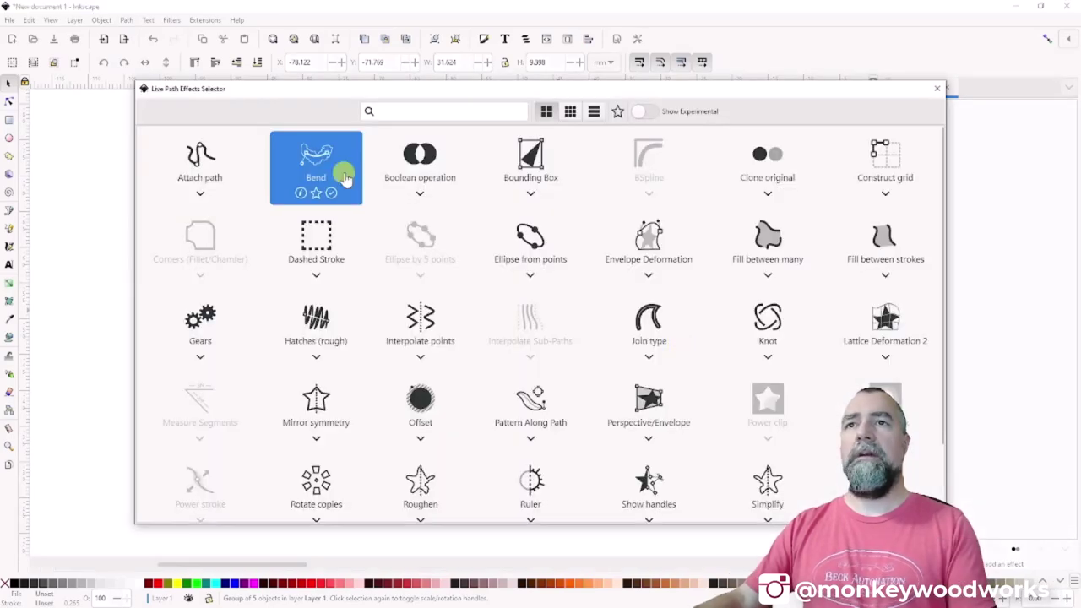
left_click(314, 174)
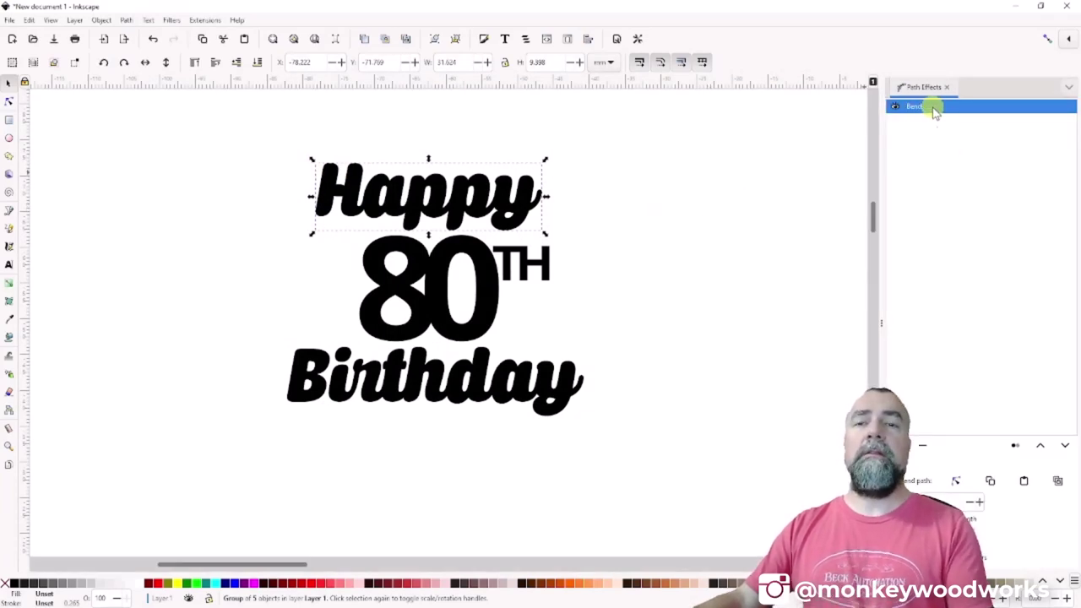
left_click(956, 481)
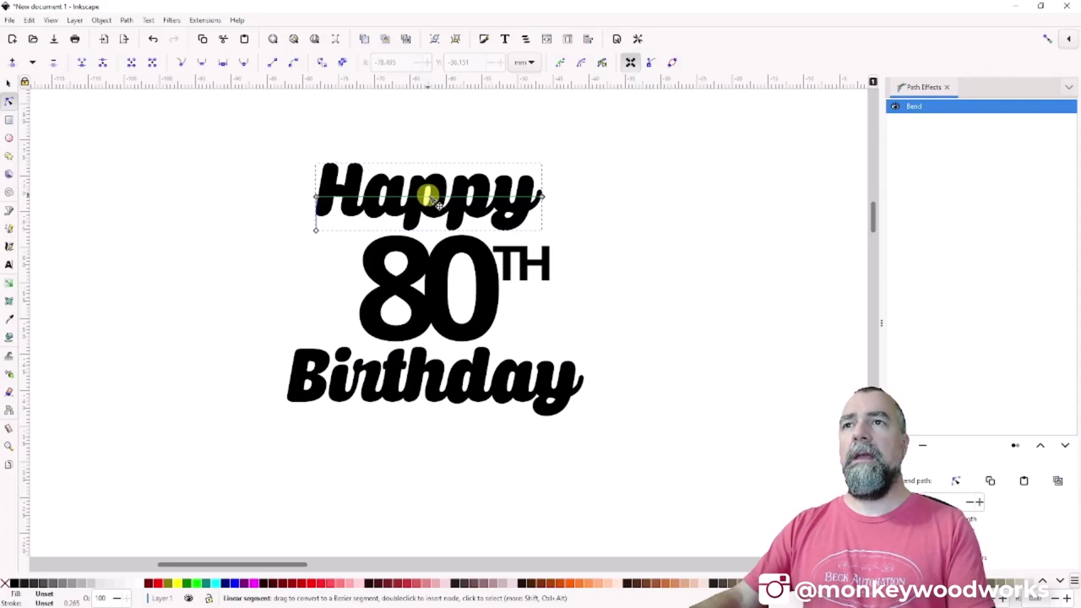
left_click_drag(429, 196, 429, 154)
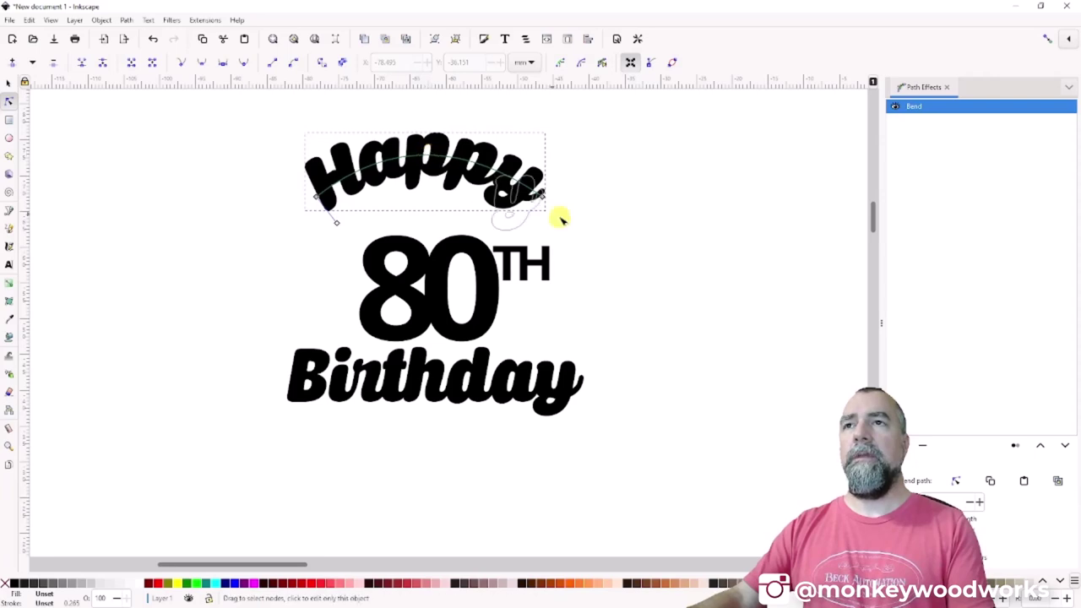
Convert the arched Happy group to paths to bake in the bend.
left_click(643, 240)
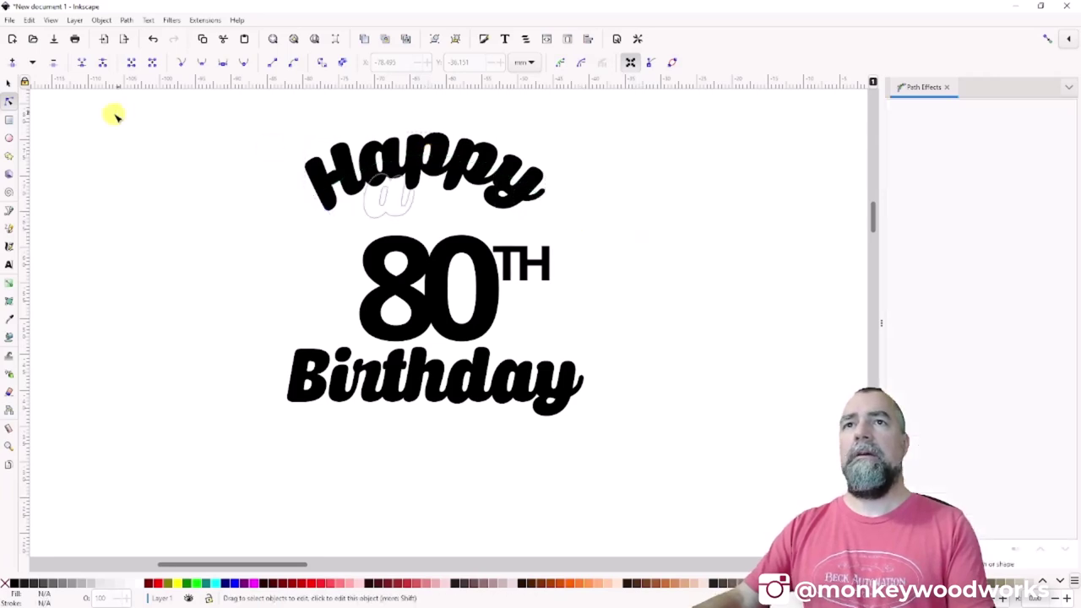
left_click(8, 82)
left_click_drag(249, 111, 605, 231)
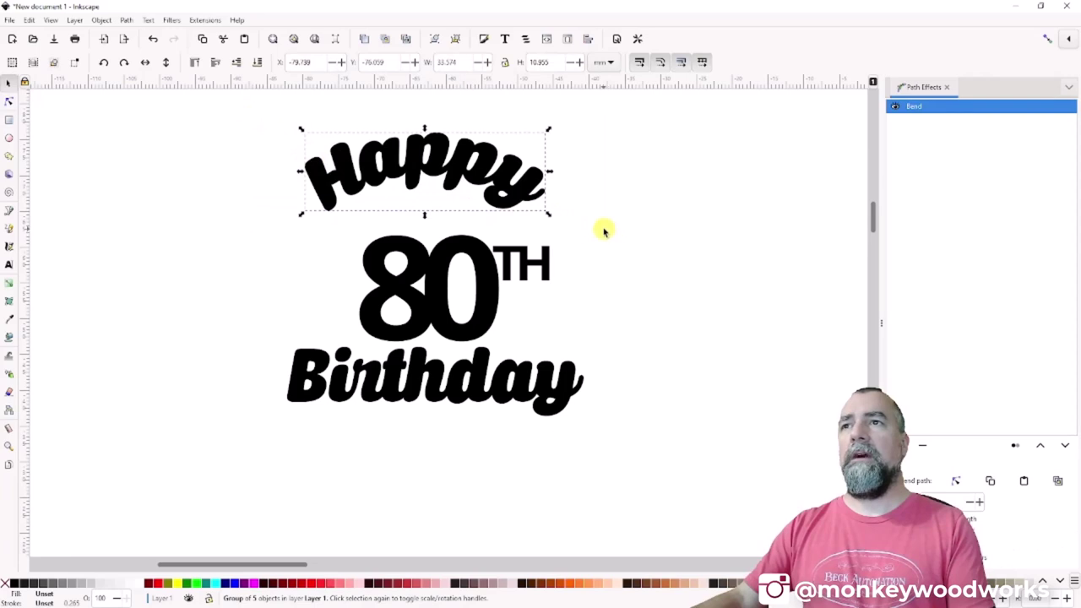
left_click(127, 20)
left_click(138, 34)
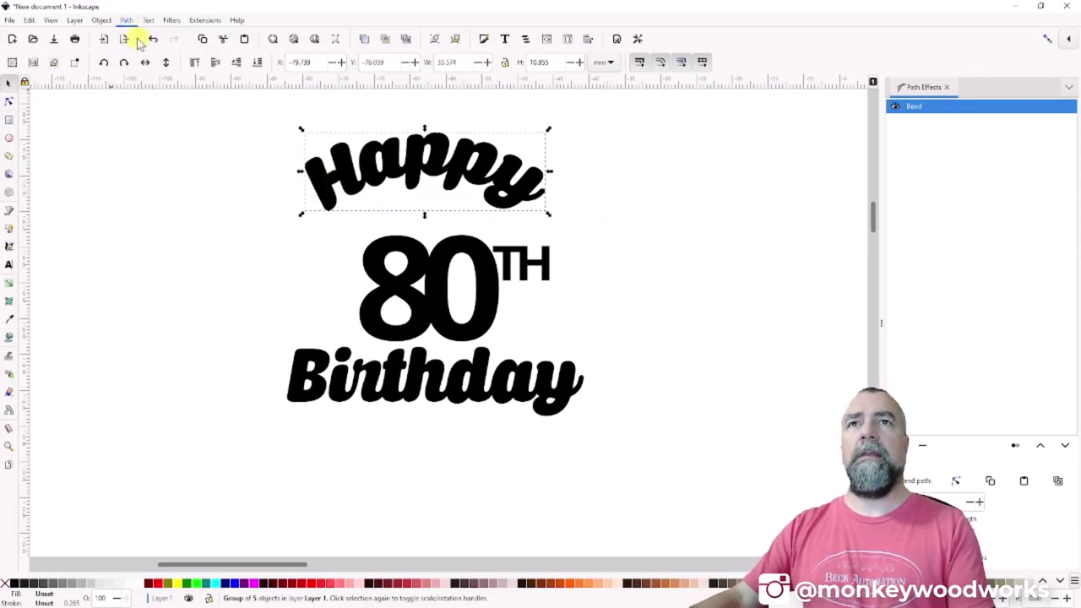
left_click(619, 232)
Convert Birthday to paths and open the Path Effects panel.
left_click(438, 403)
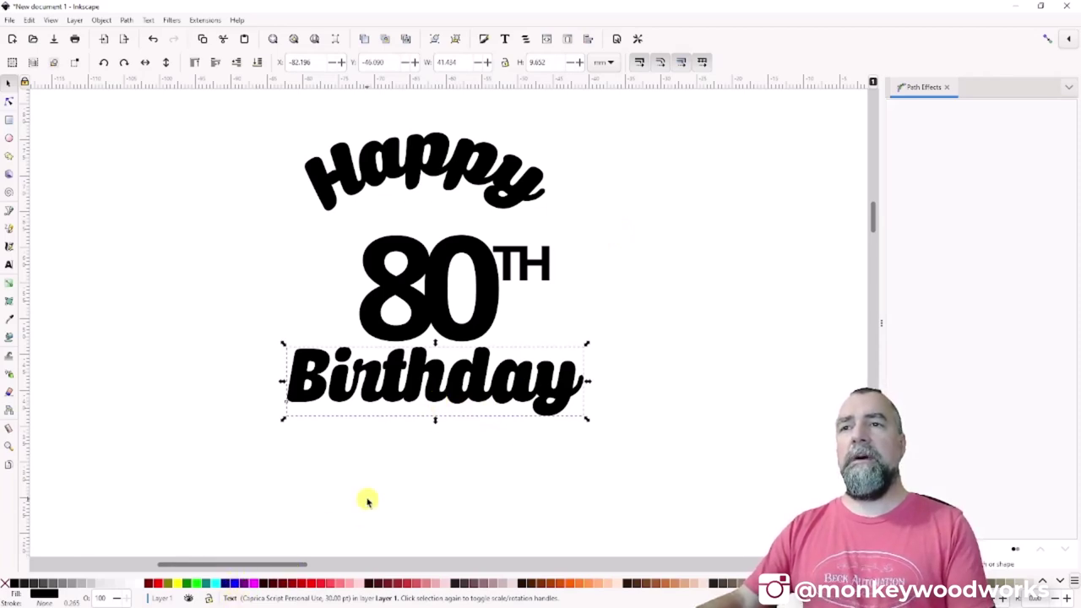
left_click(127, 20)
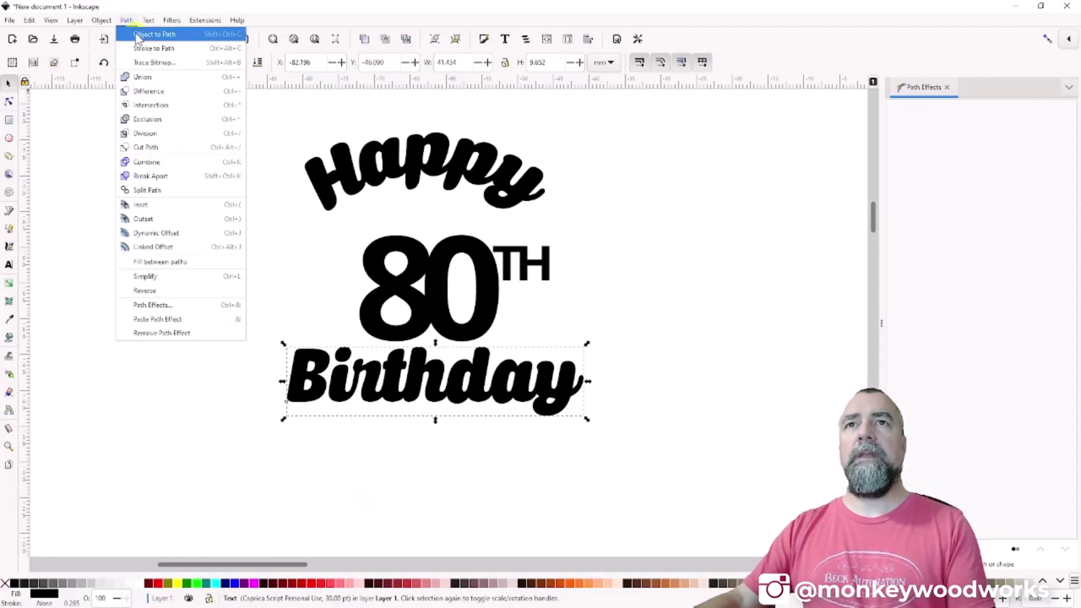
left_click(136, 32)
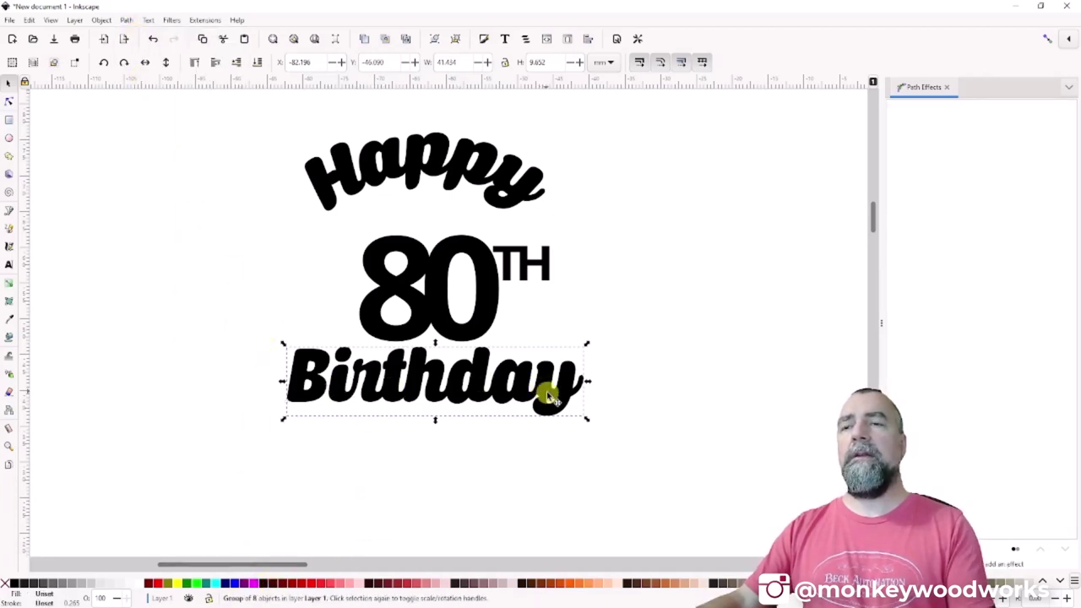
left_click(127, 20)
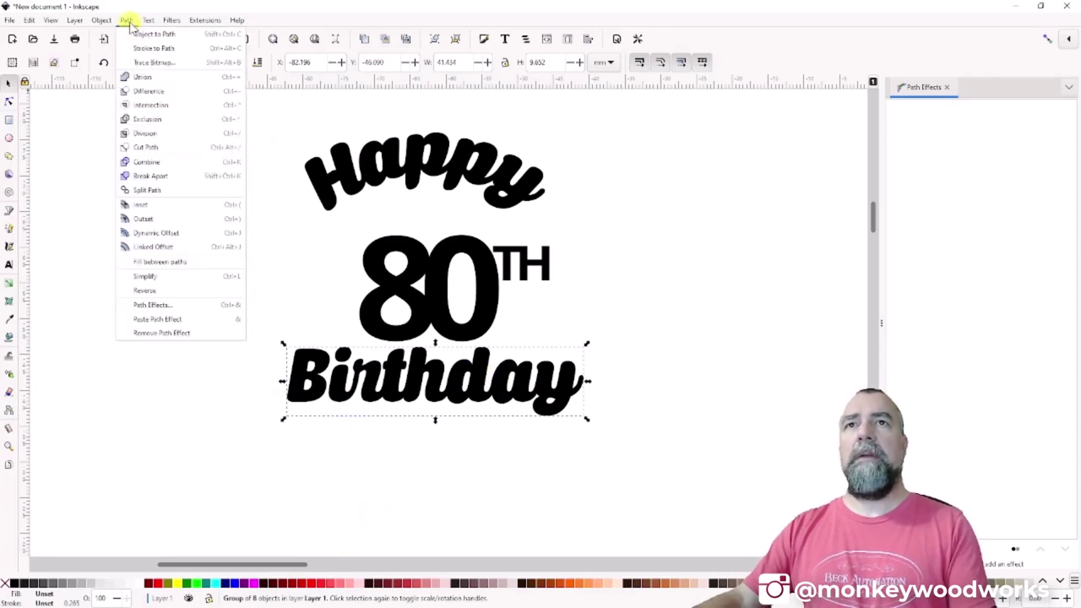
left_click(169, 305)
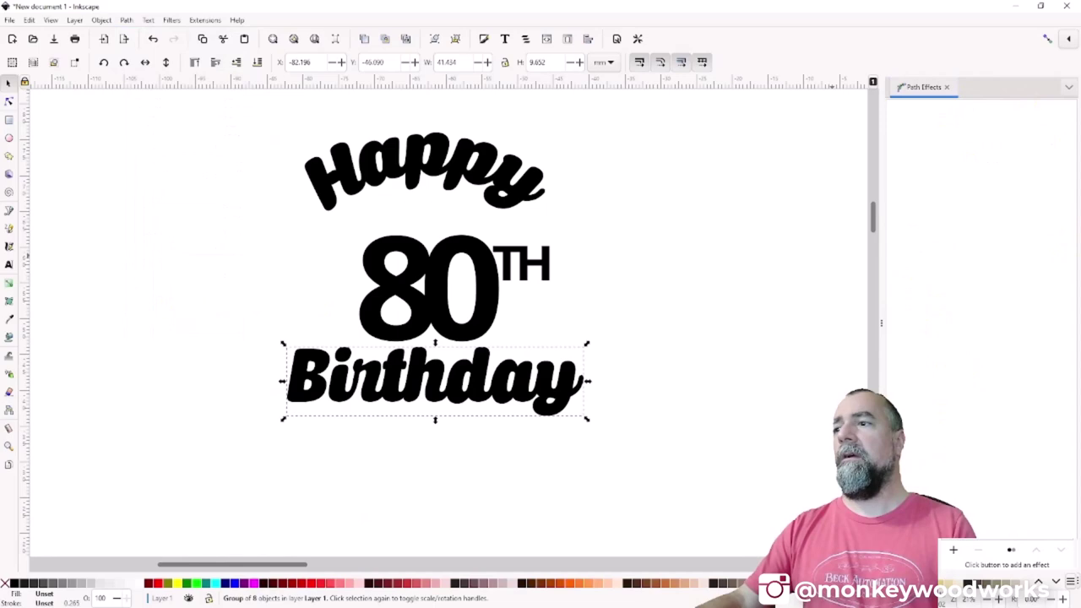
Apply a Bend effect to curve Birthday into a smile shape below 80TH.
left_click(953, 555)
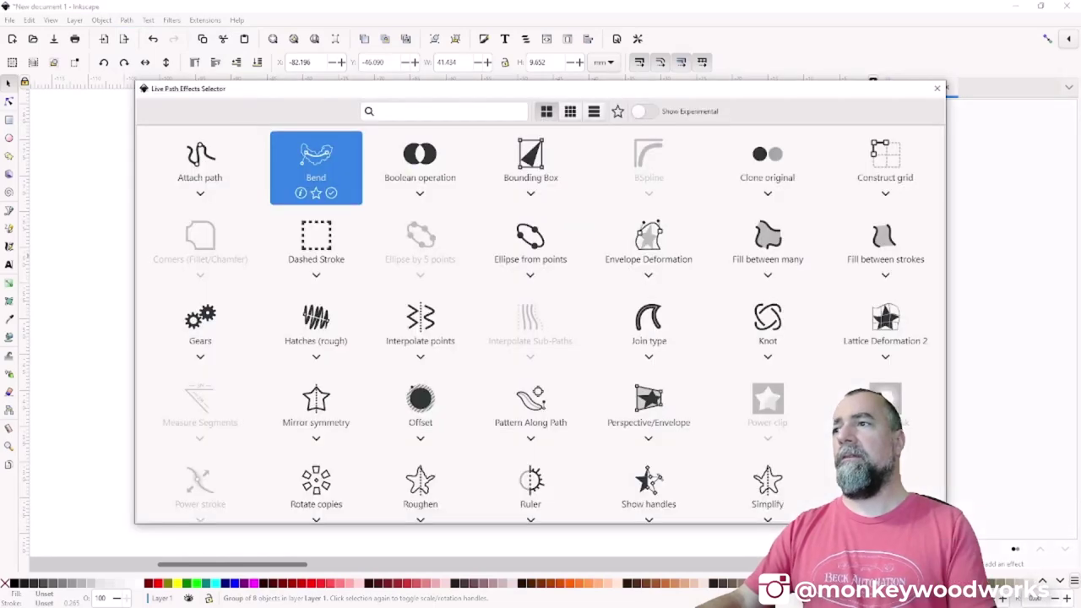
double_click(313, 165)
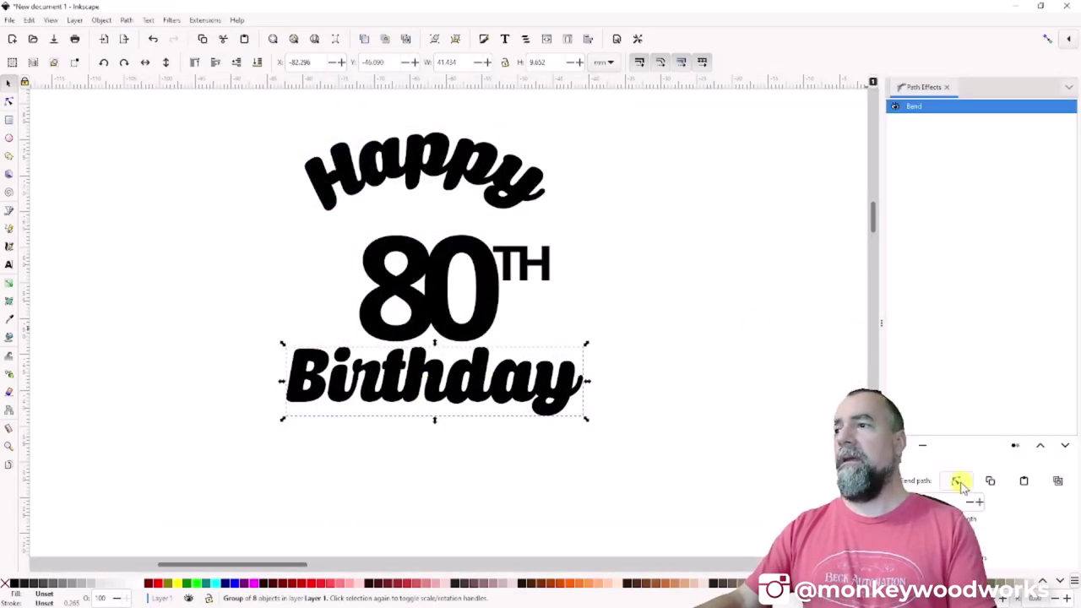
left_click(958, 481)
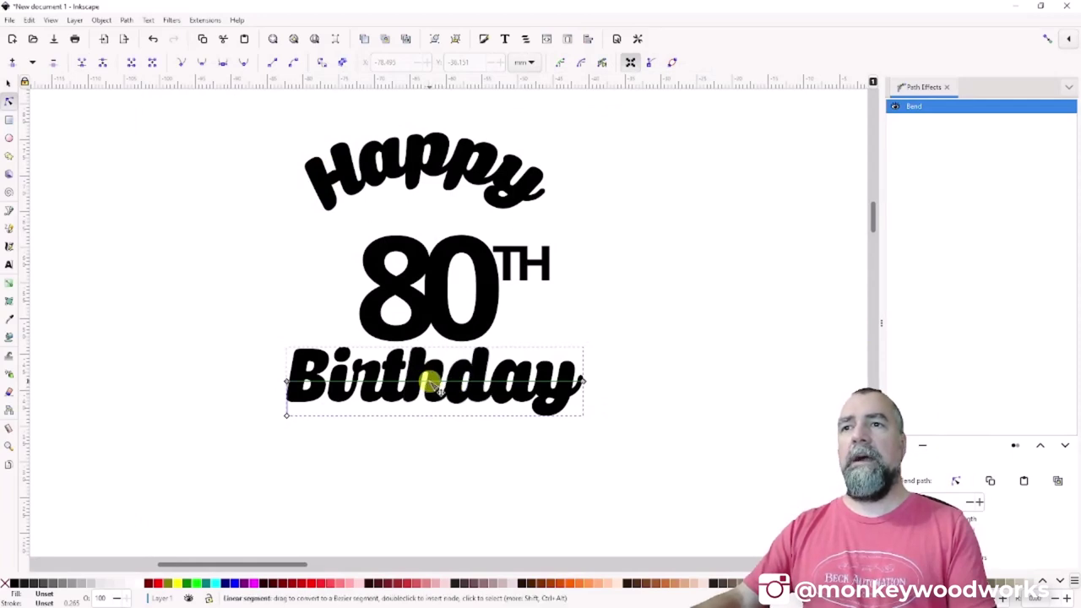
left_click_drag(432, 386, 427, 421)
left_click(333, 405)
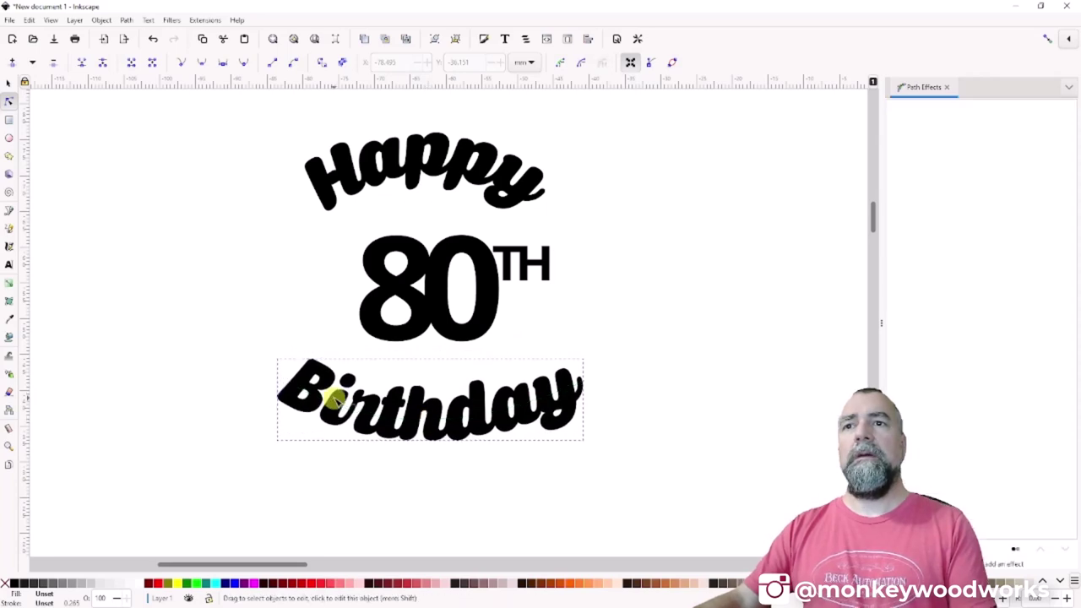
left_click(9, 83)
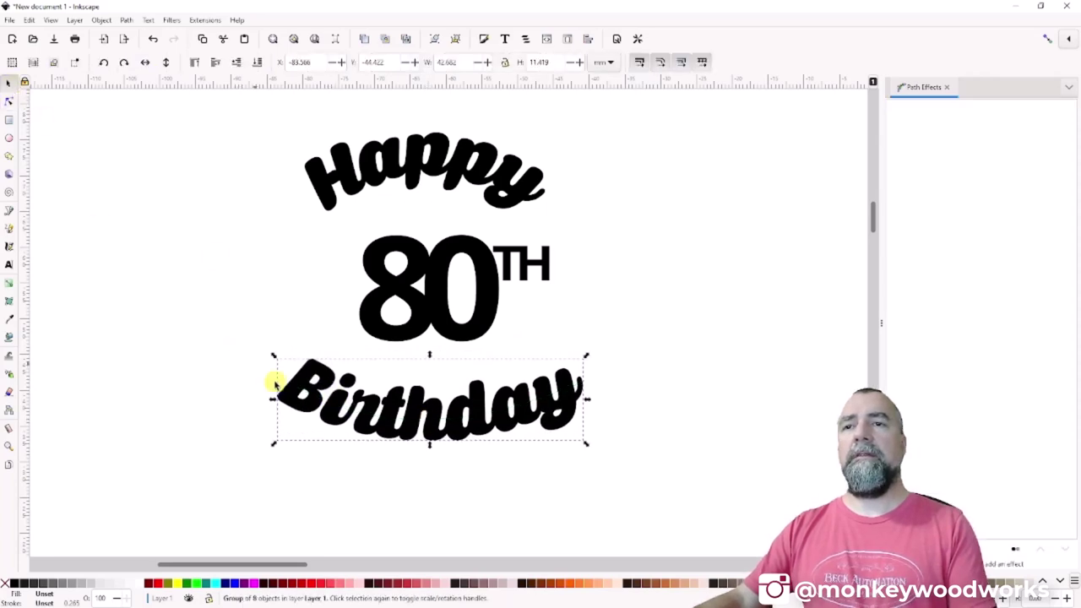
left_click(126, 23)
left_click(148, 34)
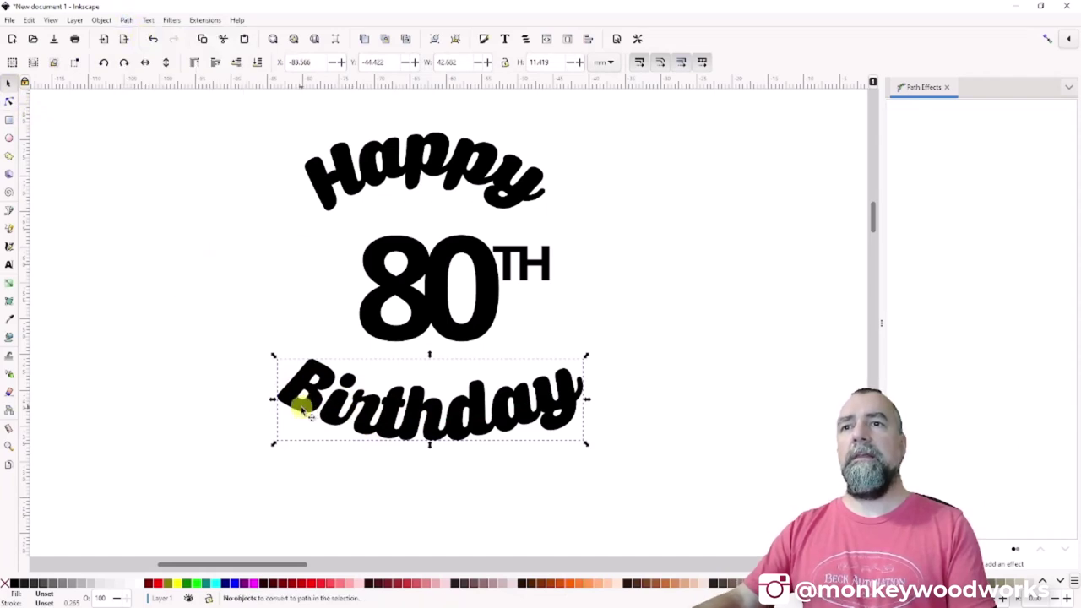
left_click(125, 160)
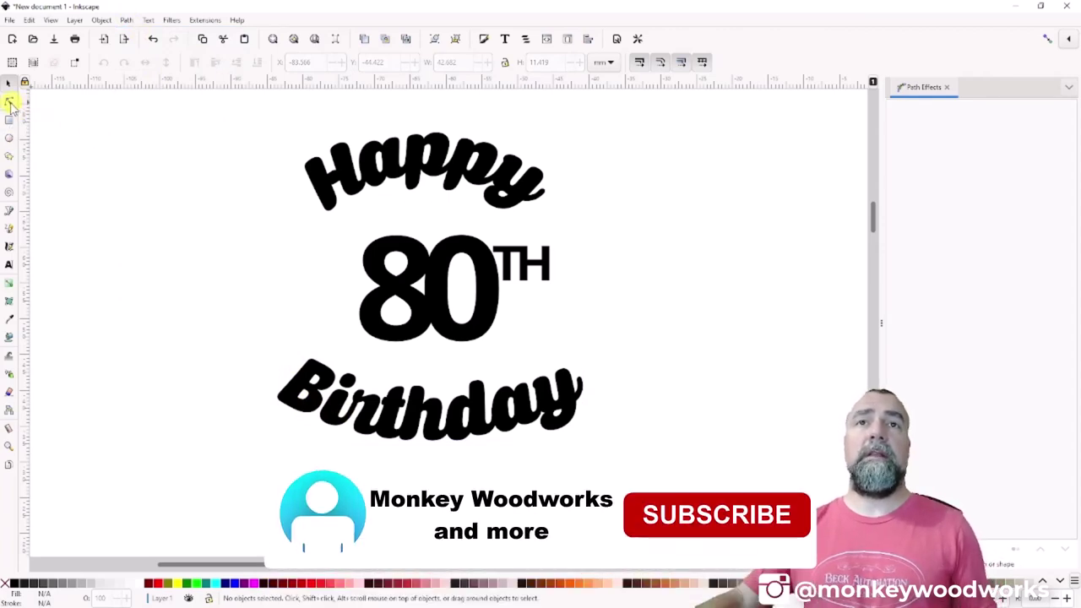
left_click(9, 100)
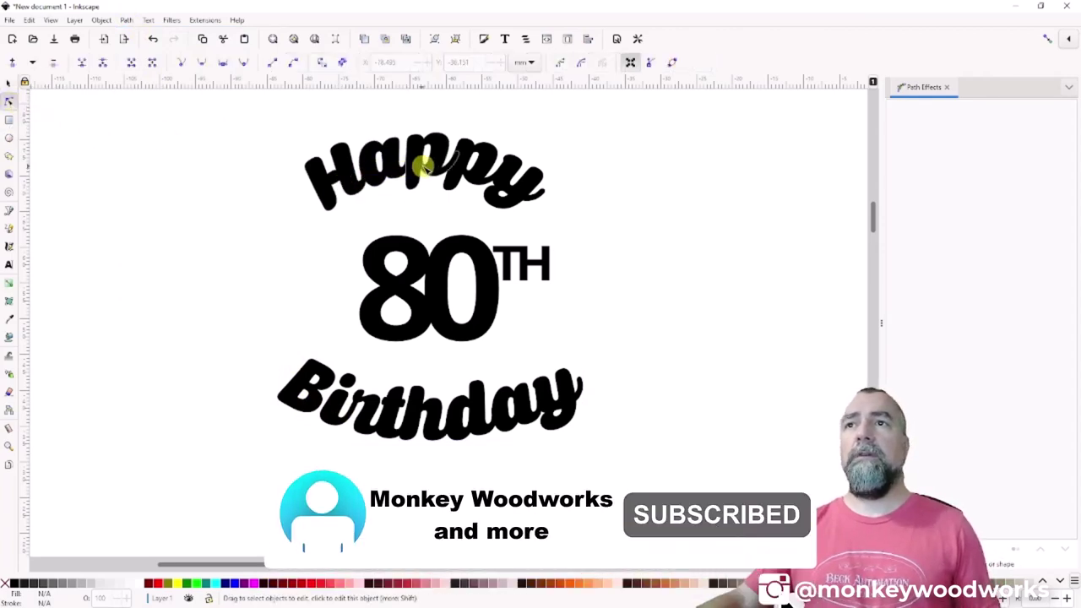
left_click(513, 185)
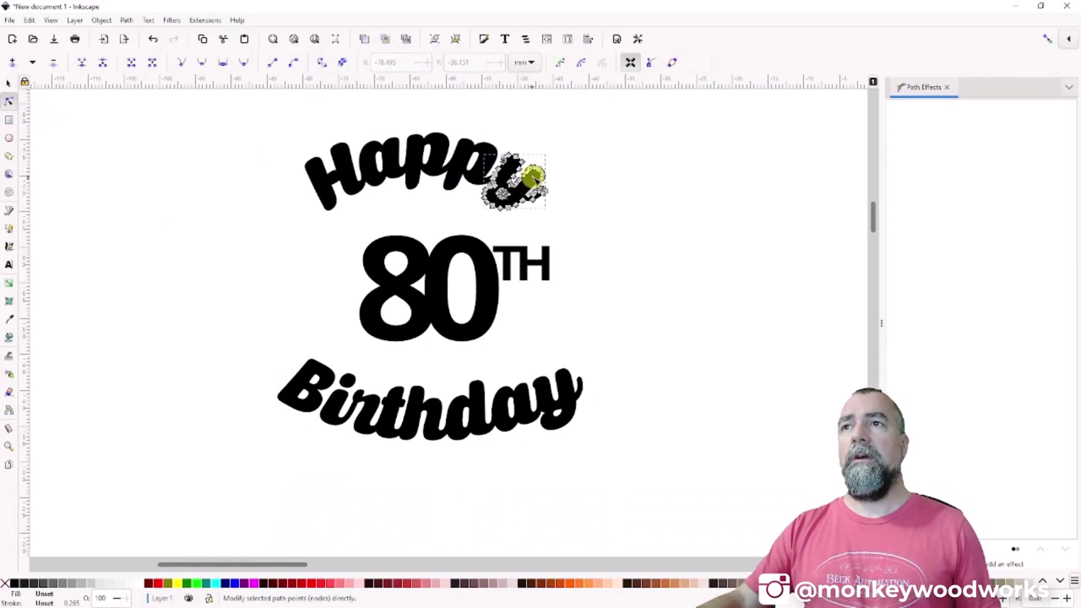
left_click(483, 164)
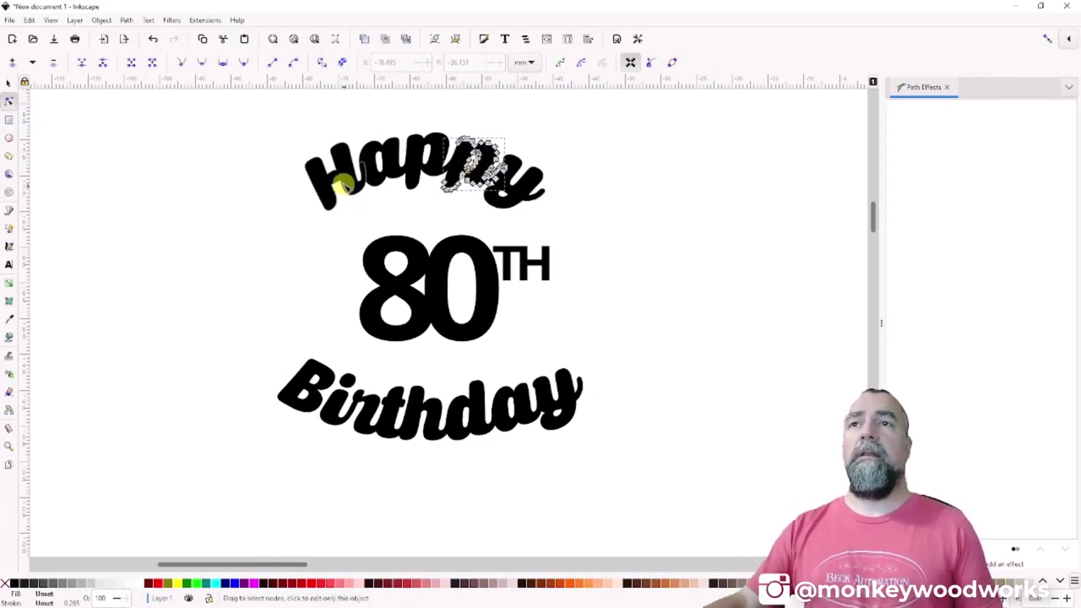
left_click(331, 181)
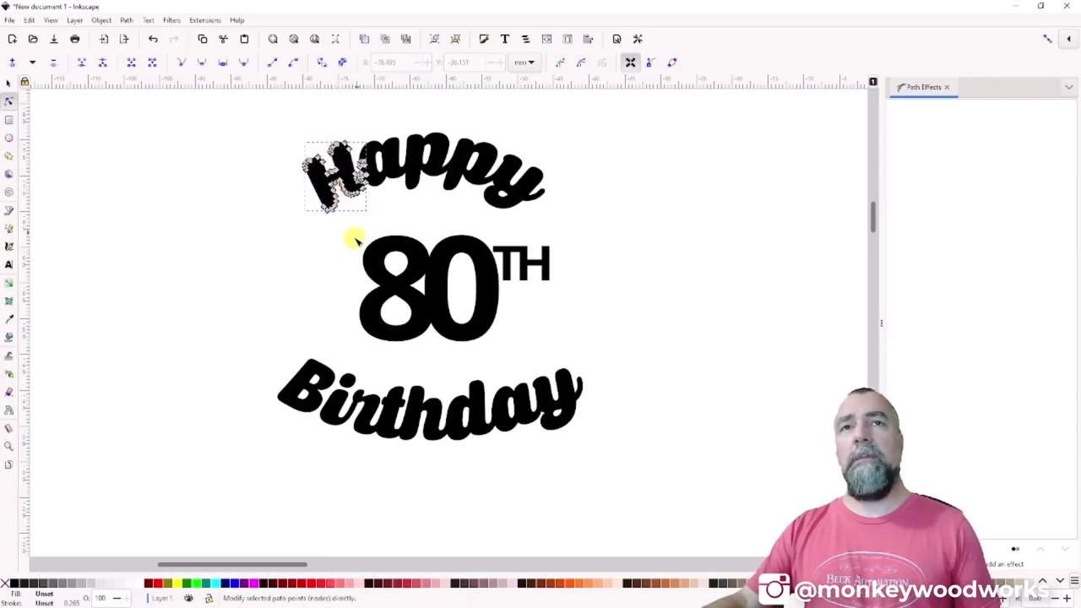
left_click(9, 83)
left_click_drag(234, 109, 580, 234)
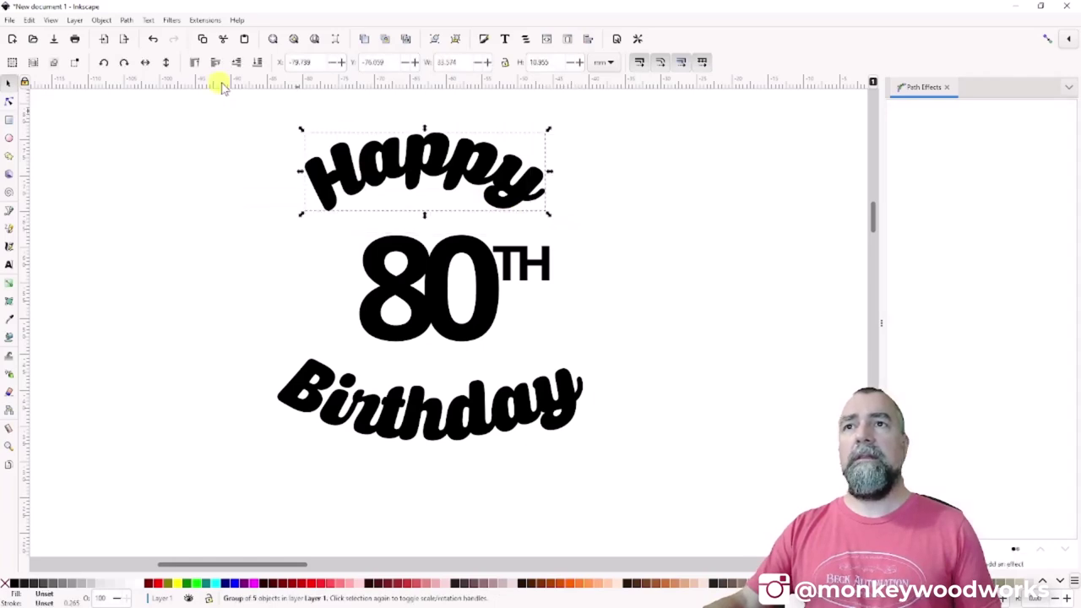
left_click(125, 20)
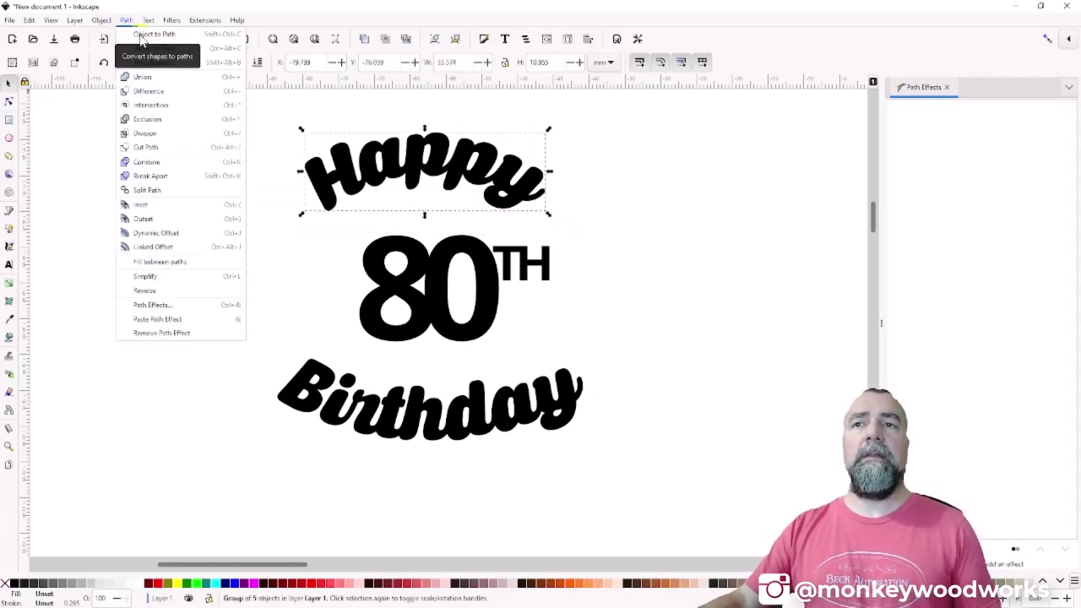
left_click(62, 126)
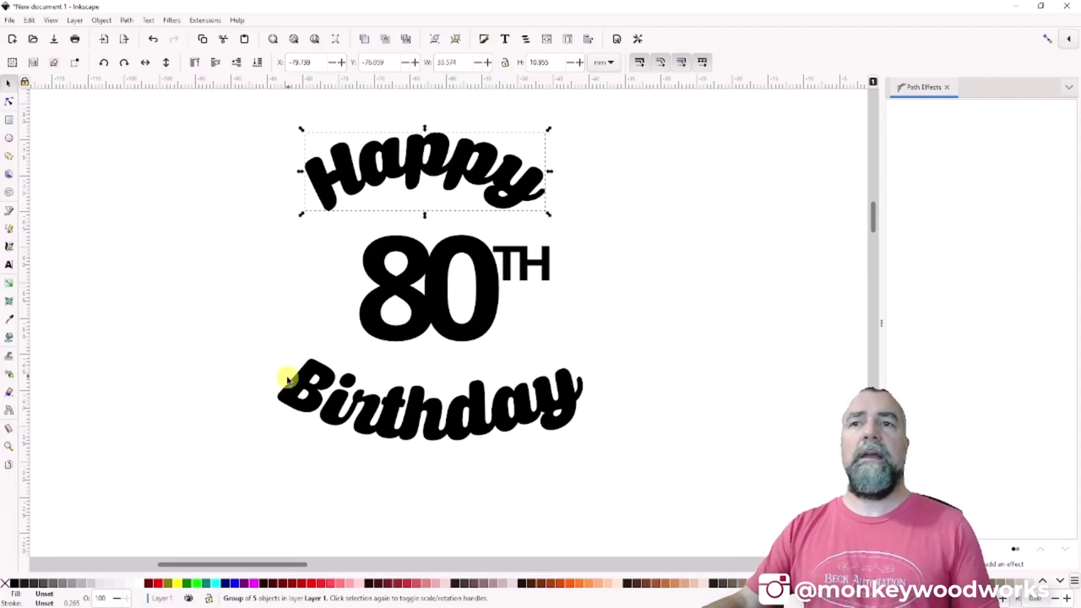
left_click(438, 424)
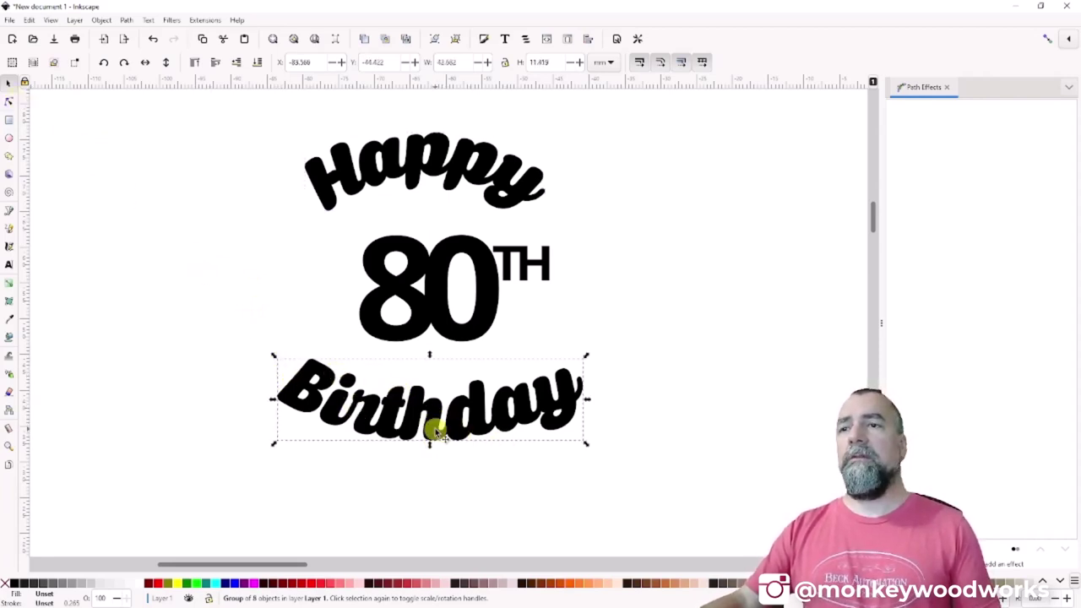
Move Birthday up toward the 80 and narrow it from both sides.
left_click_drag(434, 429, 432, 389)
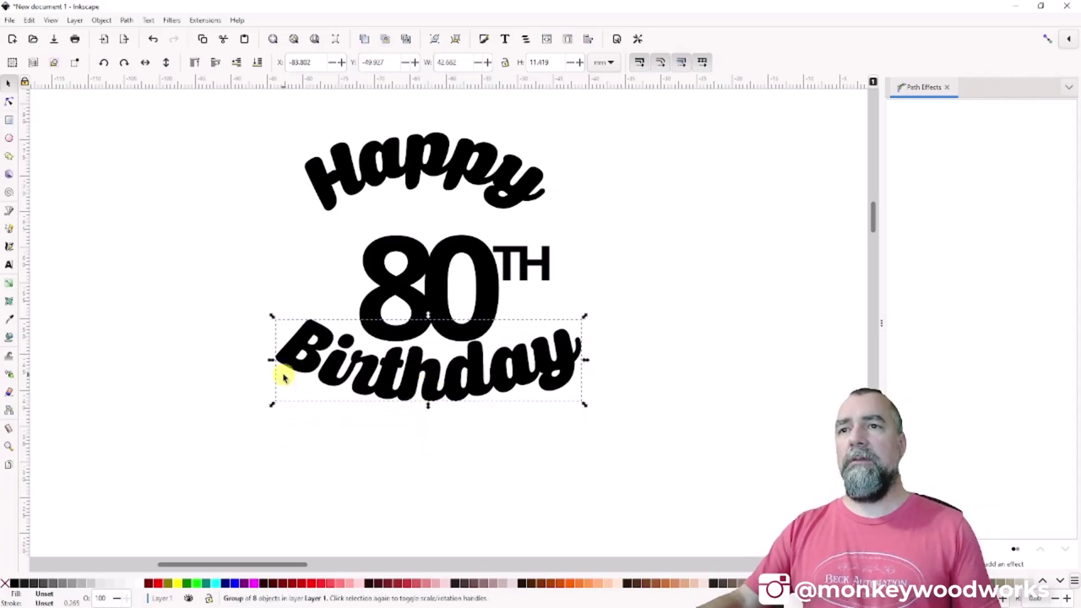
left_click_drag(269, 362, 295, 360)
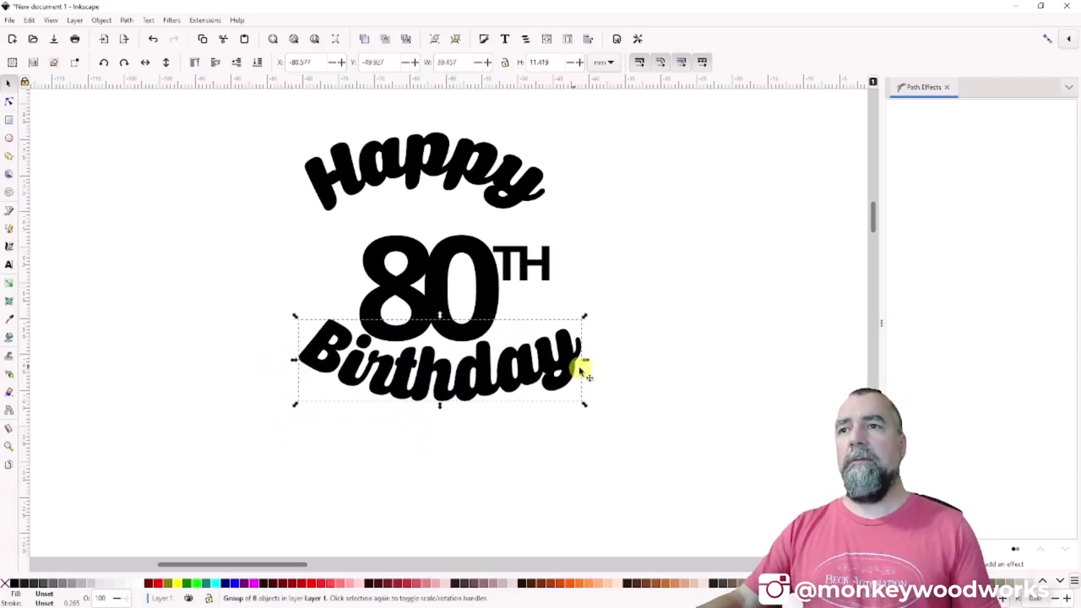
left_click_drag(583, 361, 557, 362)
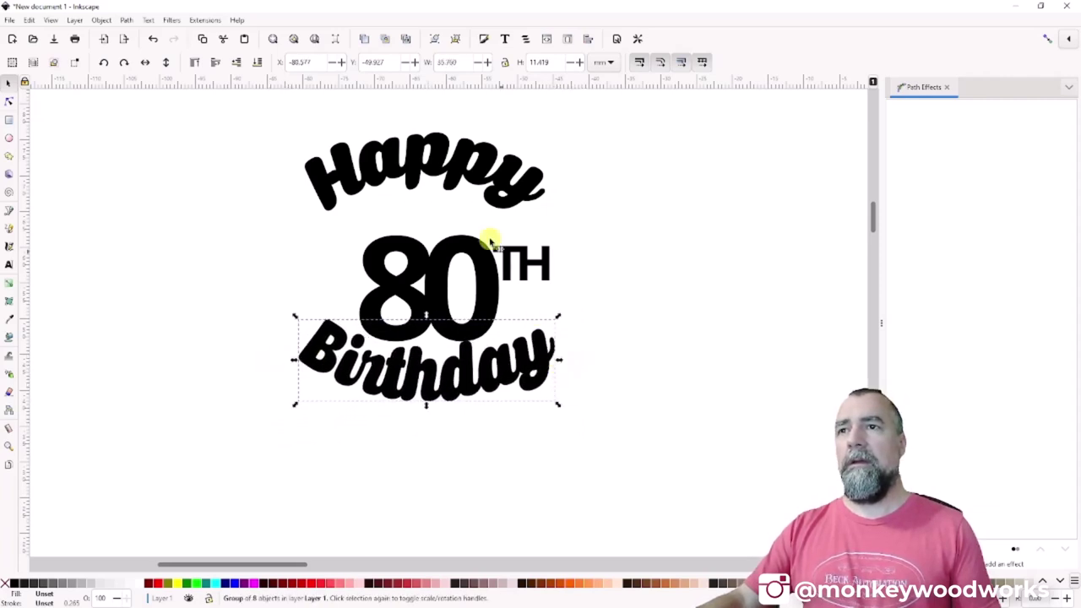
Move Happy down onto the top of the 80 and narrow it from both sides.
left_click(457, 187)
left_click_drag(454, 174, 453, 200)
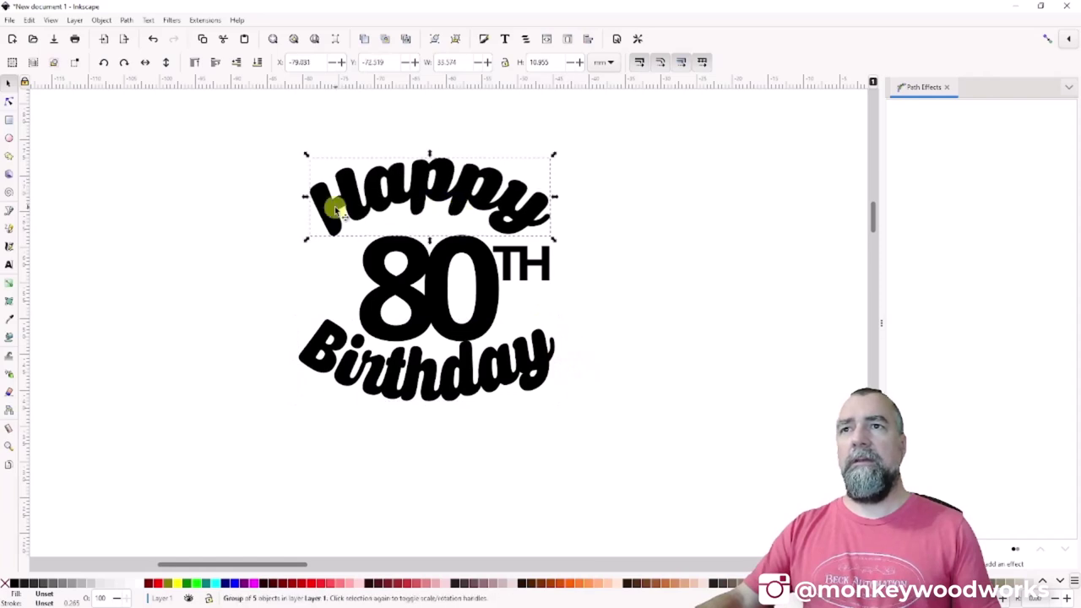
left_click_drag(303, 199, 333, 200)
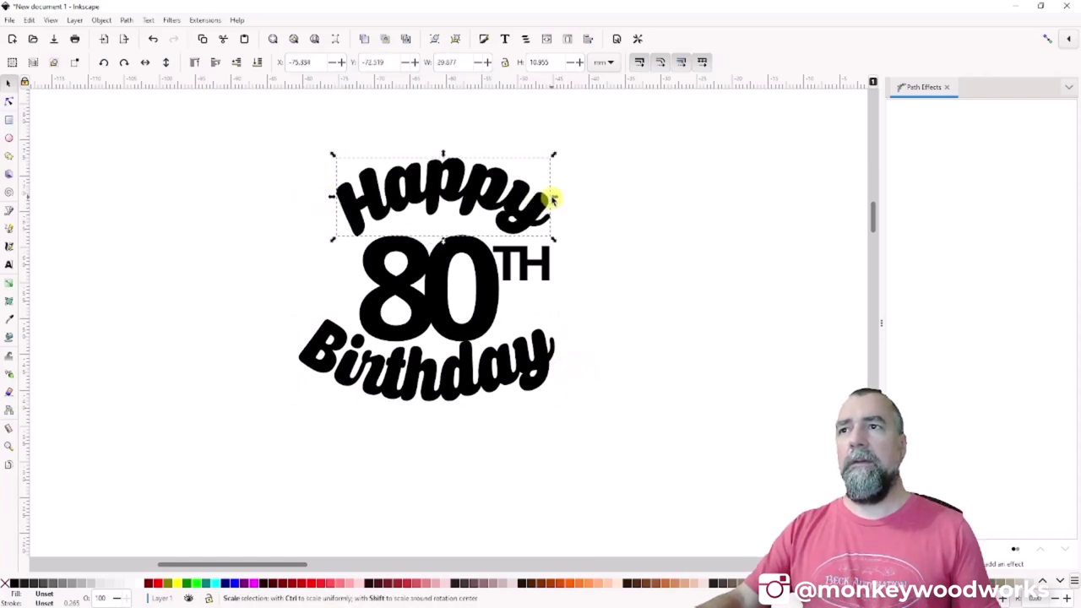
left_click_drag(552, 197, 533, 198)
left_click_drag(456, 200, 451, 217)
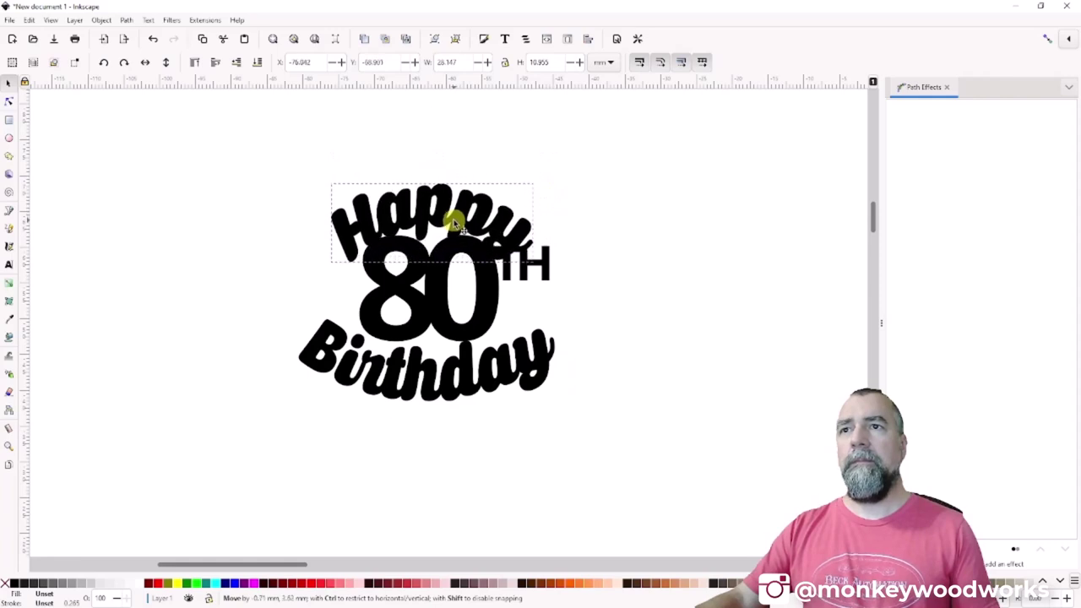
Move TH out to the right and nudge Birthday slightly right and up.
left_click(577, 276)
left_click_drag(546, 262, 660, 295)
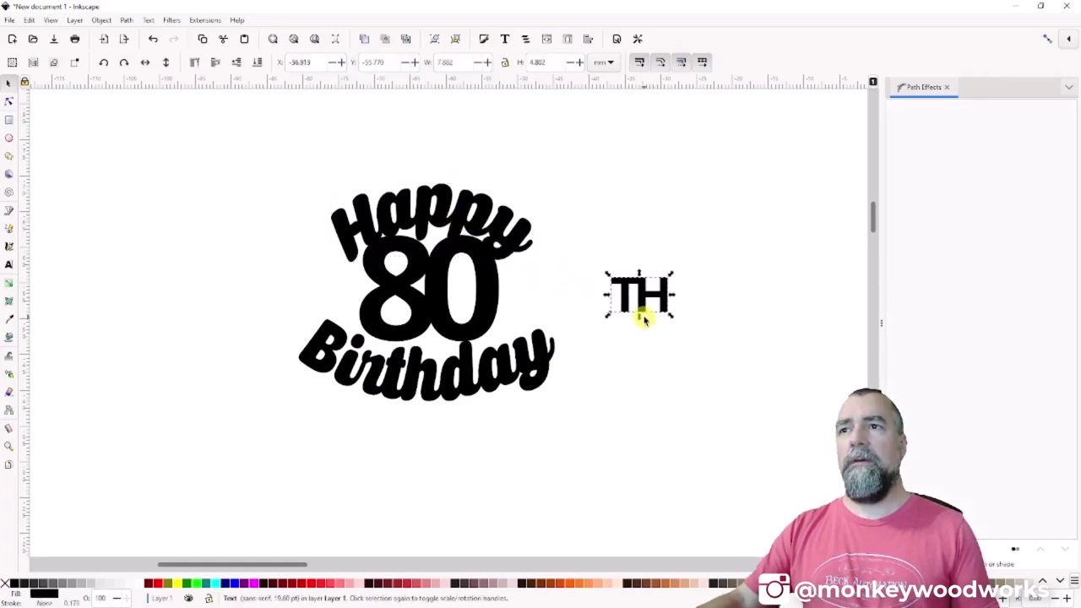
left_click(448, 397)
left_click_drag(447, 396, 453, 384)
left_click(546, 478)
Centre Happy, 80 and Birthday on a vertical axis using Align and Distribute.
left_click_drag(546, 454, 312, 165)
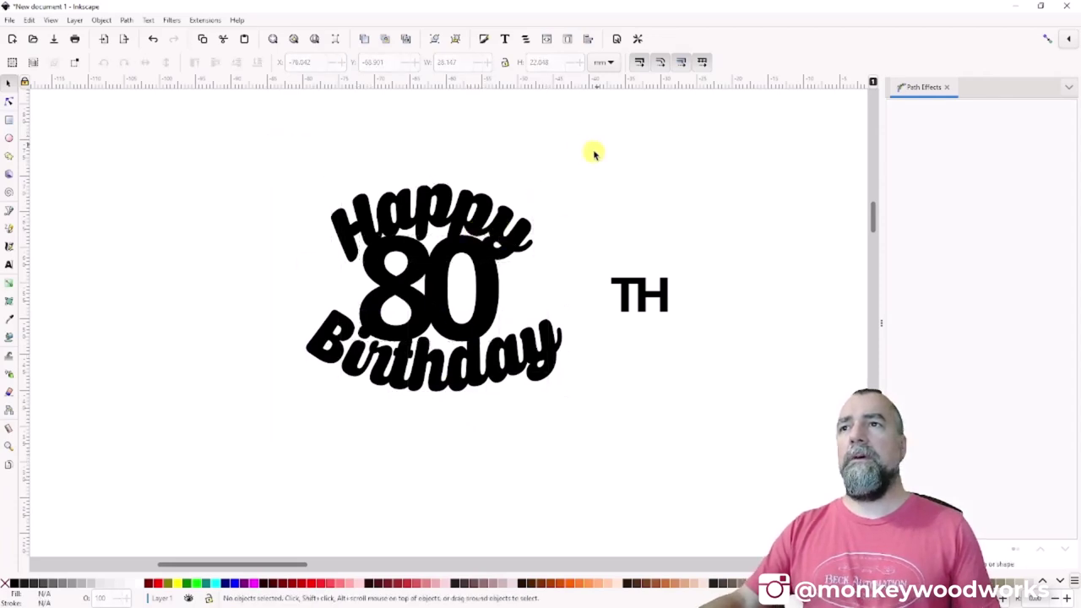
left_click_drag(596, 133, 278, 417)
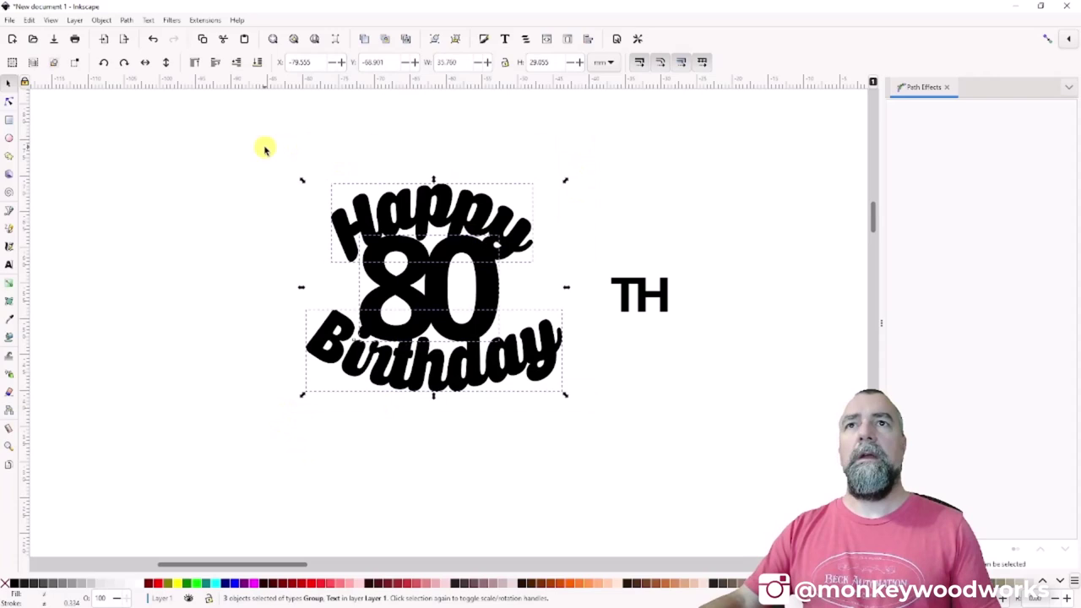
left_click(101, 19)
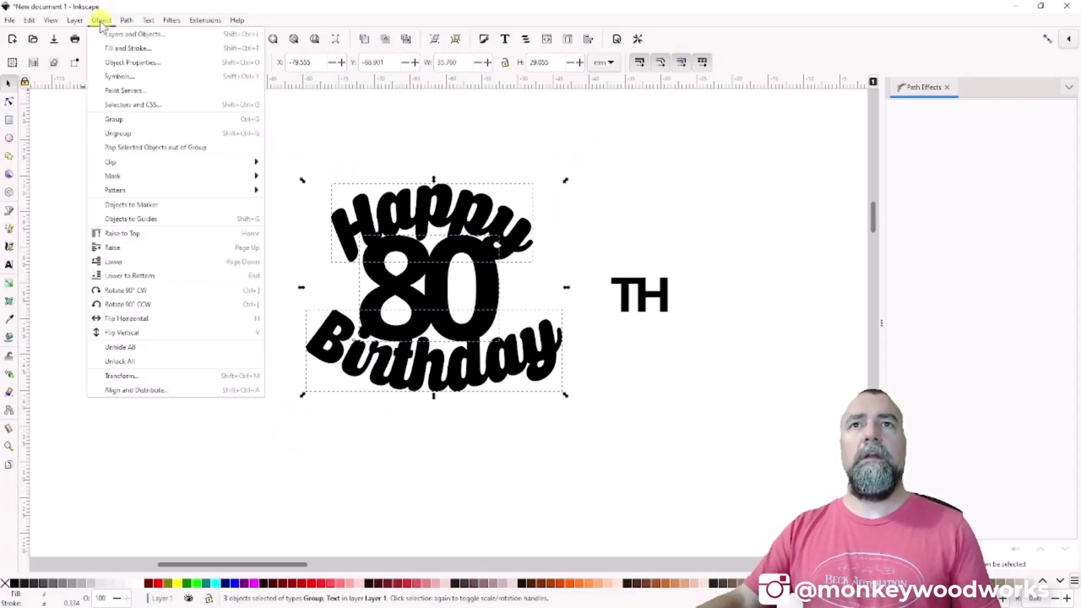
left_click(132, 391)
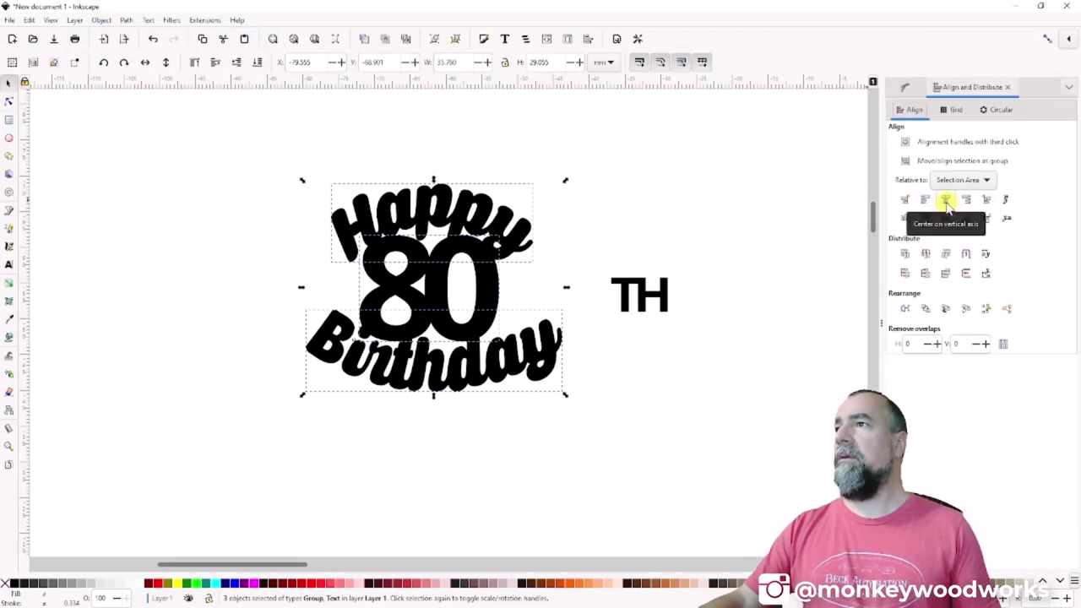
left_click(946, 203)
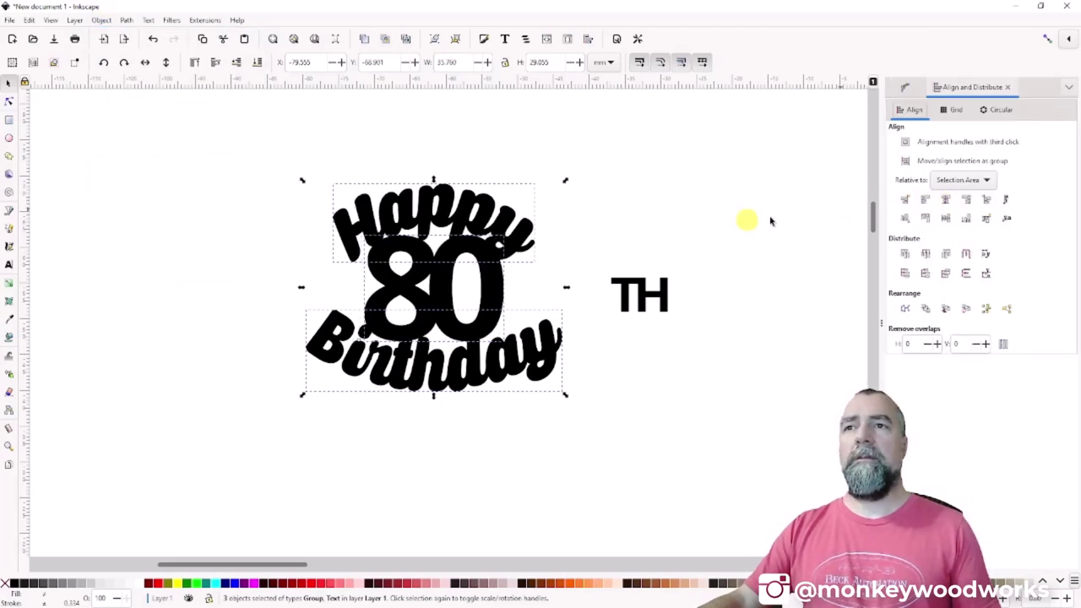
left_click(404, 349)
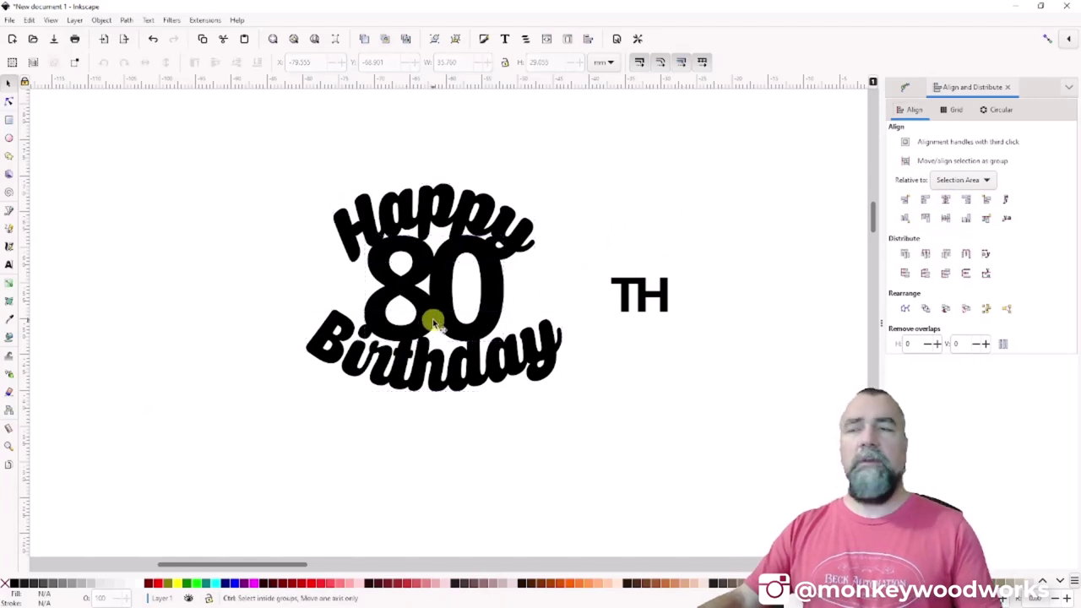
Zoom in on the B of 'Birthday' and nudge 'Happy' slightly upward.
scroll(431, 306, "up", 1, "ctrl")
scroll(431, 308, "up", 1, "ctrl")
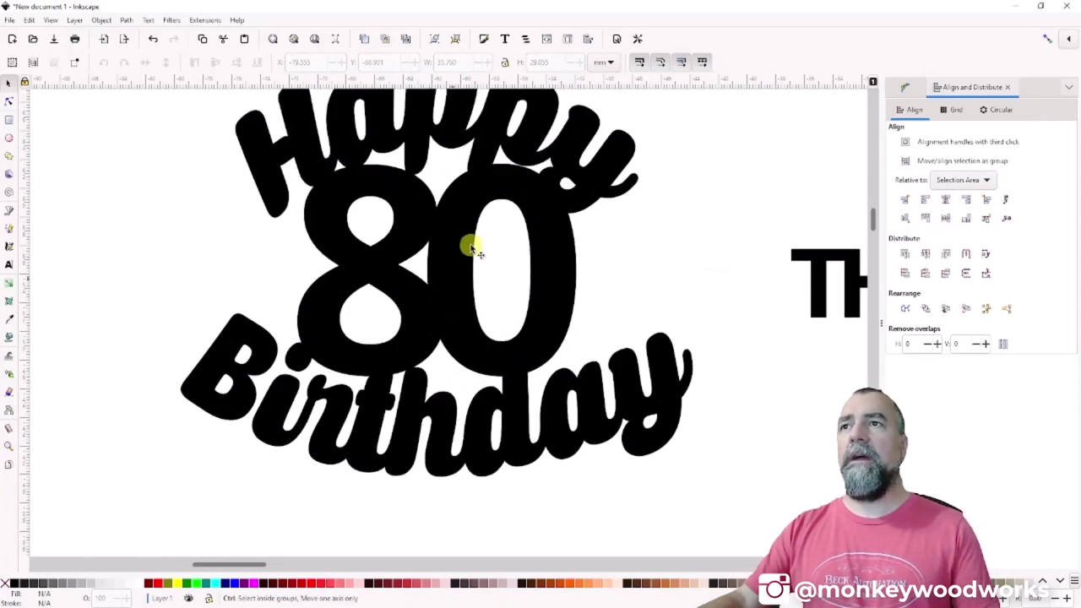
scroll(473, 226, "up", 1, "ctrl")
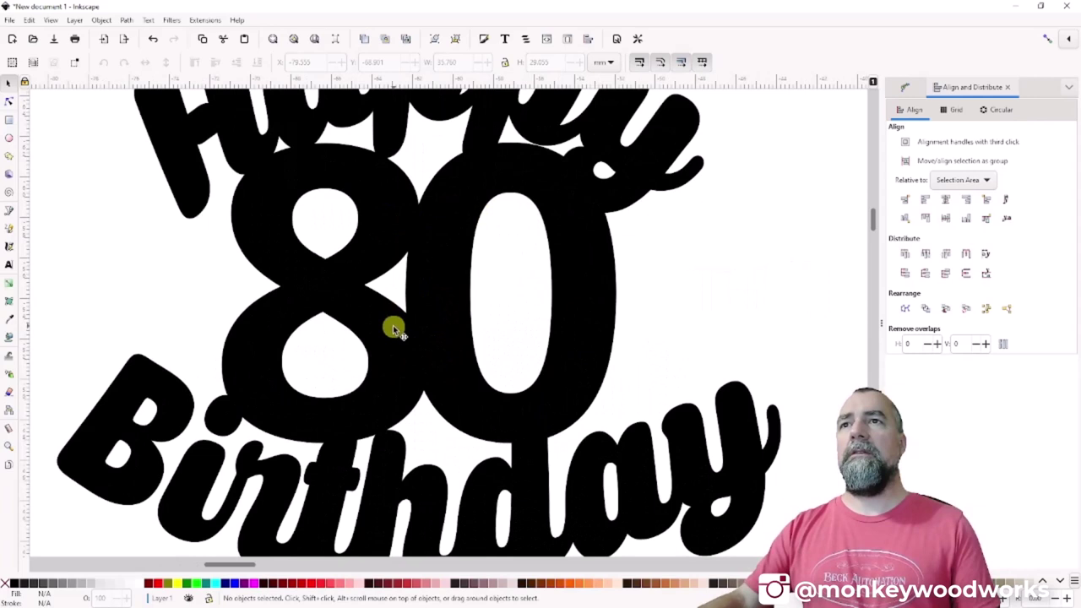
scroll(397, 342, "up", 2)
left_click_drag(444, 179, 434, 193)
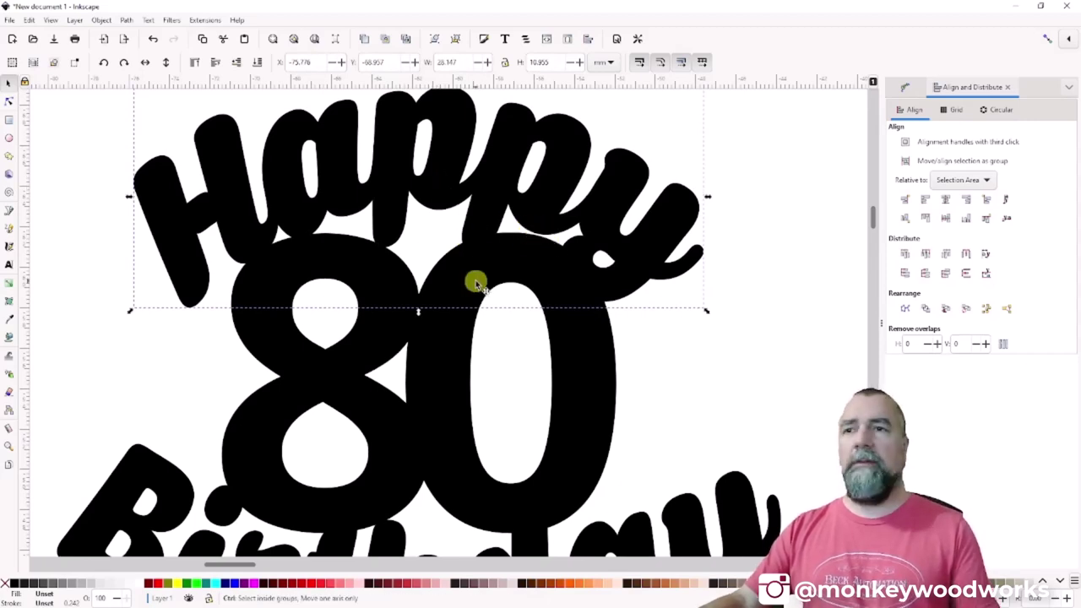
scroll(475, 284, "down", 3)
scroll(488, 397, "up", 2)
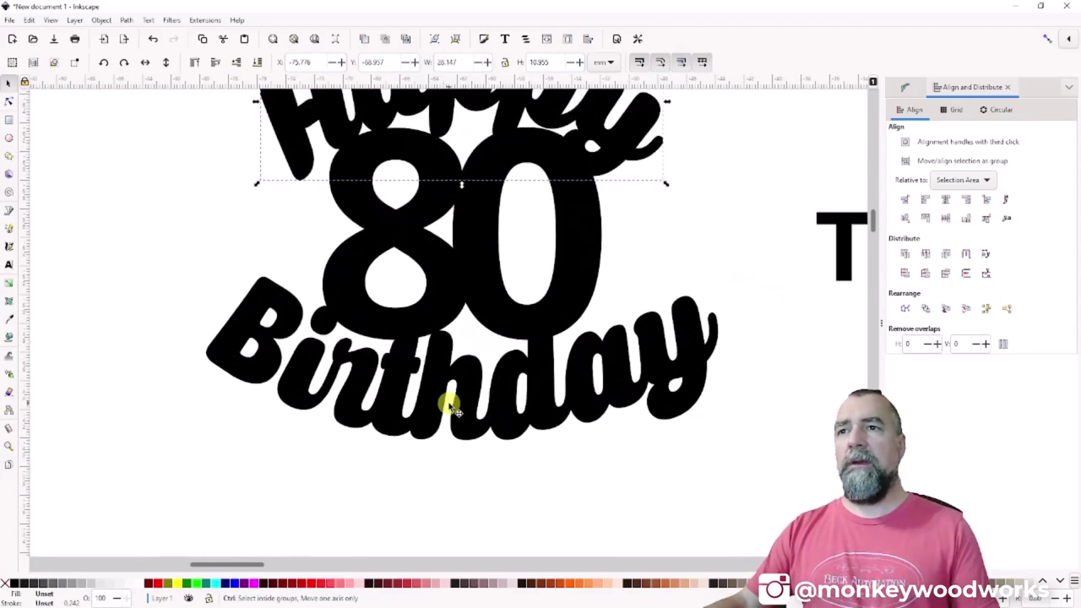
scroll(447, 403, "up", 1)
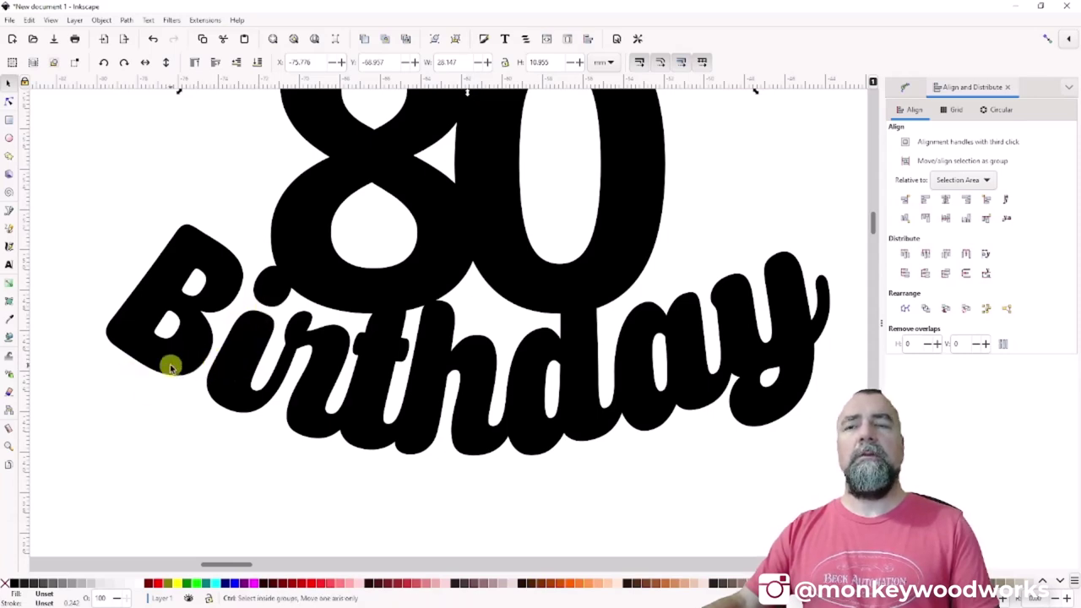
scroll(169, 365, "up", 2)
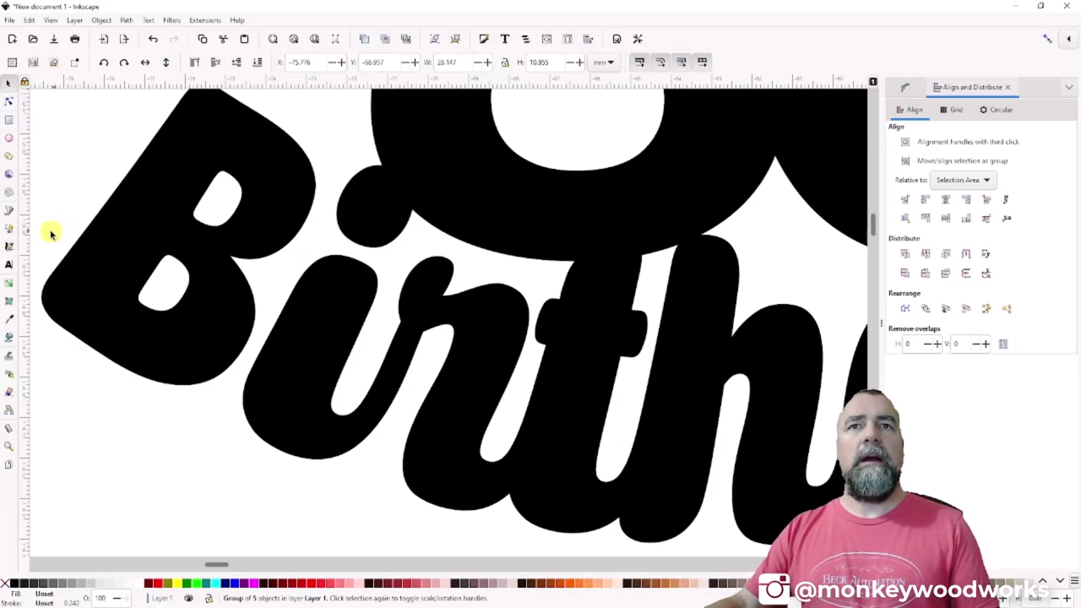
Draw a thin Pencil line joining the base of the B to the i in 'Birthday'.
left_click(9, 228)
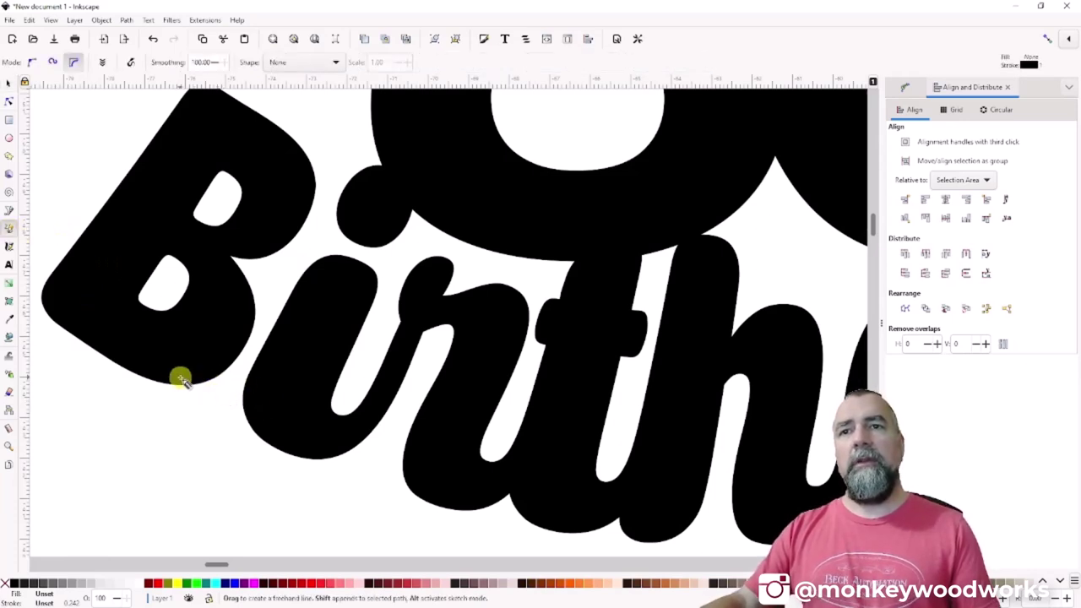
mouse_move(182, 380)
left_mouse_down()
mouse_move(247, 397)
mouse_move(262, 388)
mouse_move(261, 373)
mouse_move(191, 353)
left_mouse_up()
scroll(98, 243, "down", 3)
key("n")
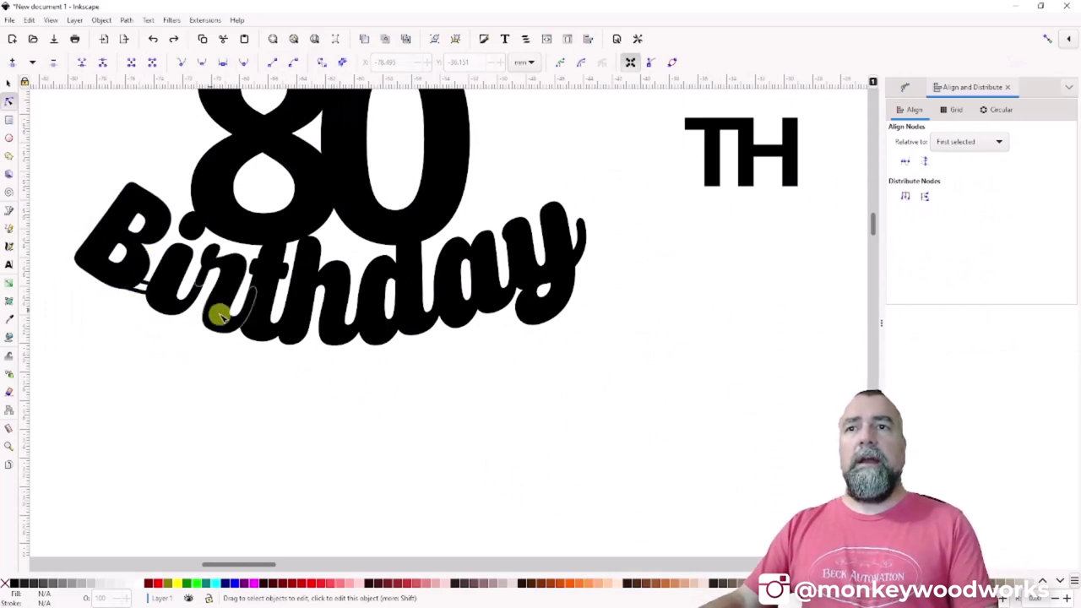
scroll(287, 431, "up", 2)
scroll(287, 430, "up", 3)
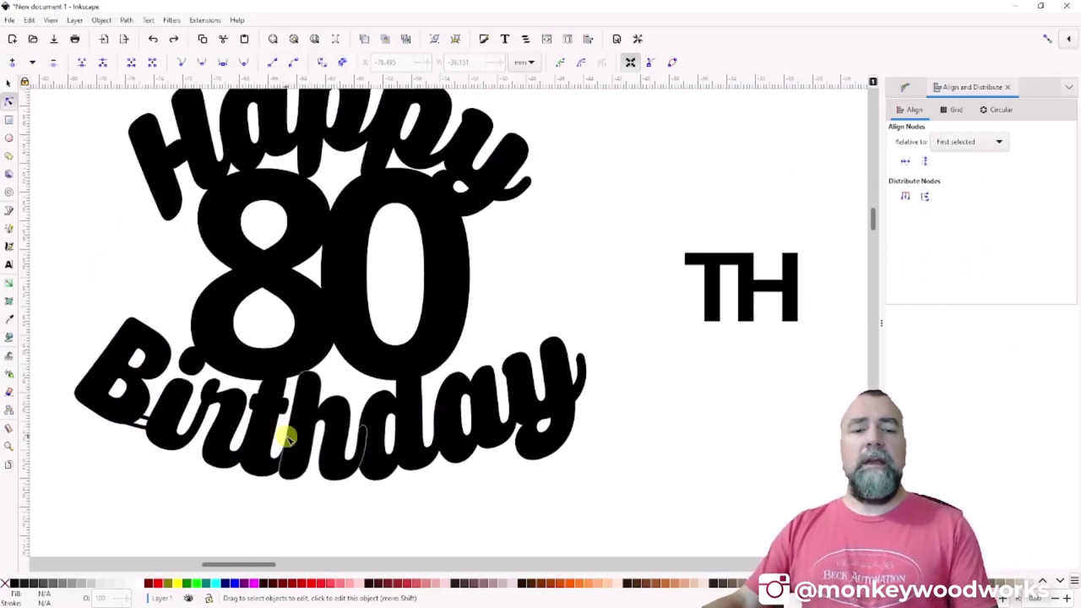
scroll(285, 434, "down", 1)
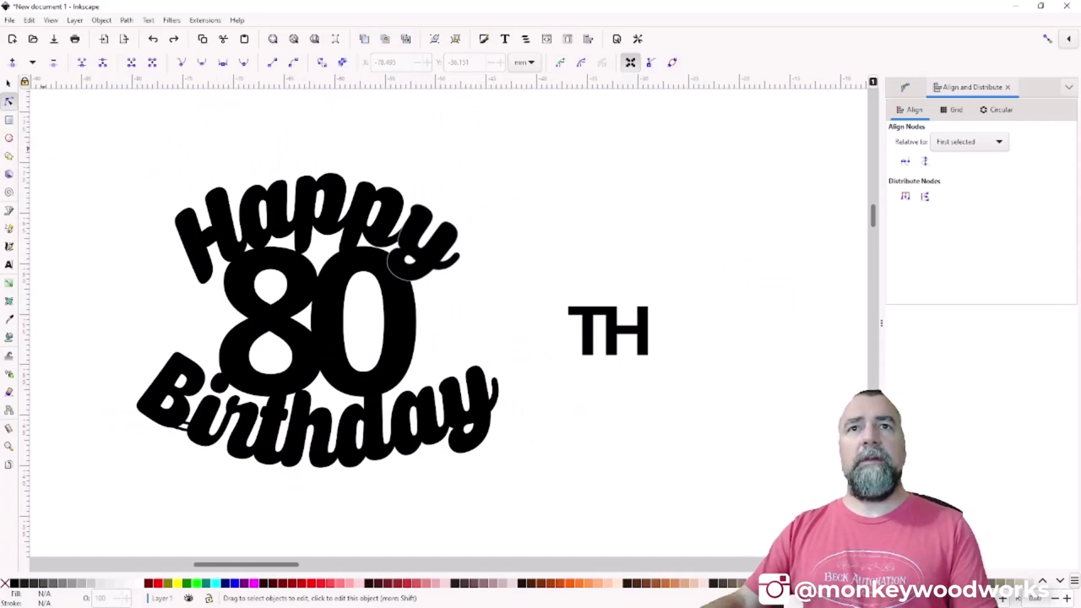
Move 'TH' tight against the upper right of '80', then deselect.
left_click(9, 82)
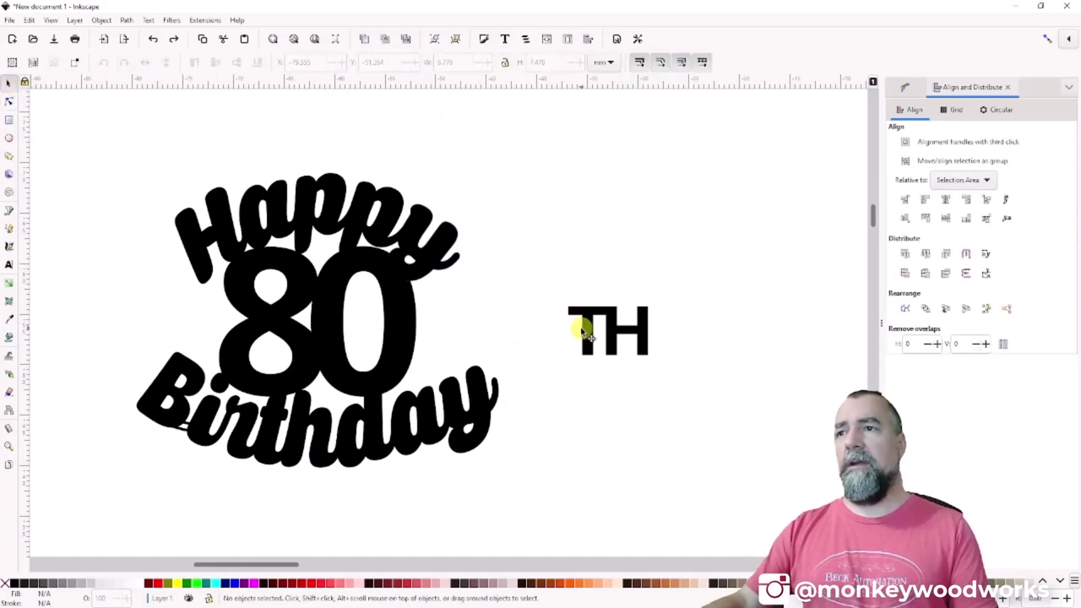
left_click_drag(583, 334, 424, 302)
left_click(490, 330)
scroll(490, 329, "up", 2)
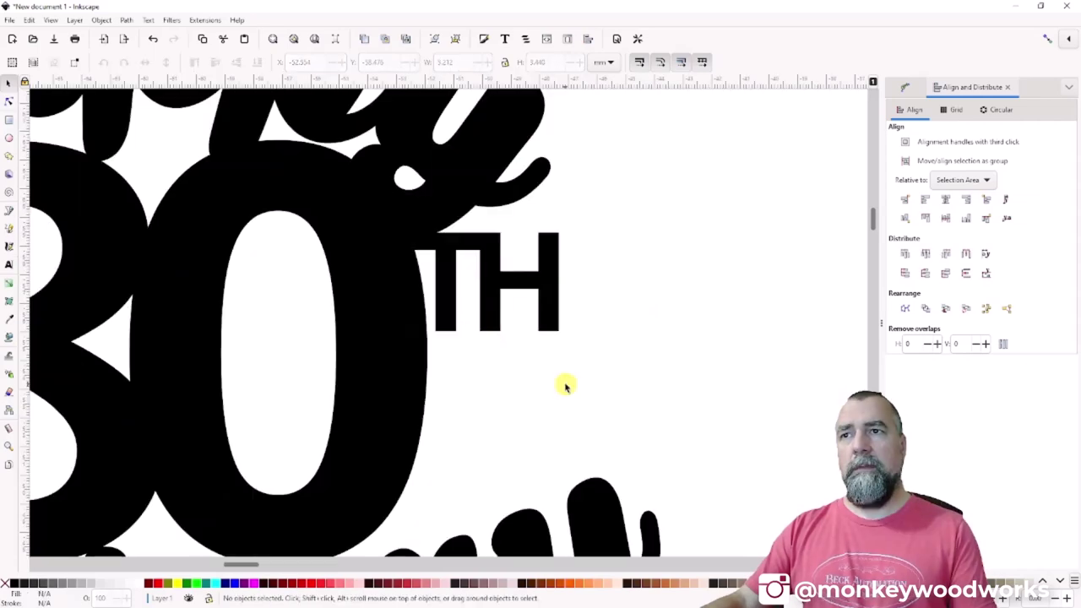
scroll(566, 386, "down", 3)
scroll(512, 464, "up", 1)
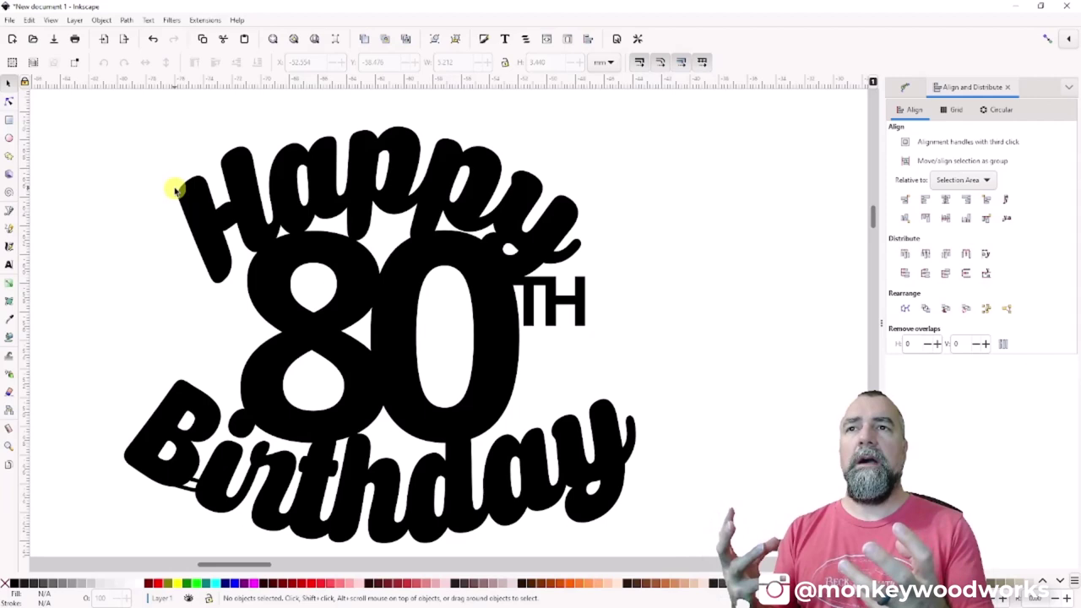
With the Node tool, select the H, a, p, p, y of 'Happy' plus 'TH' and '80'.
left_click(10, 102)
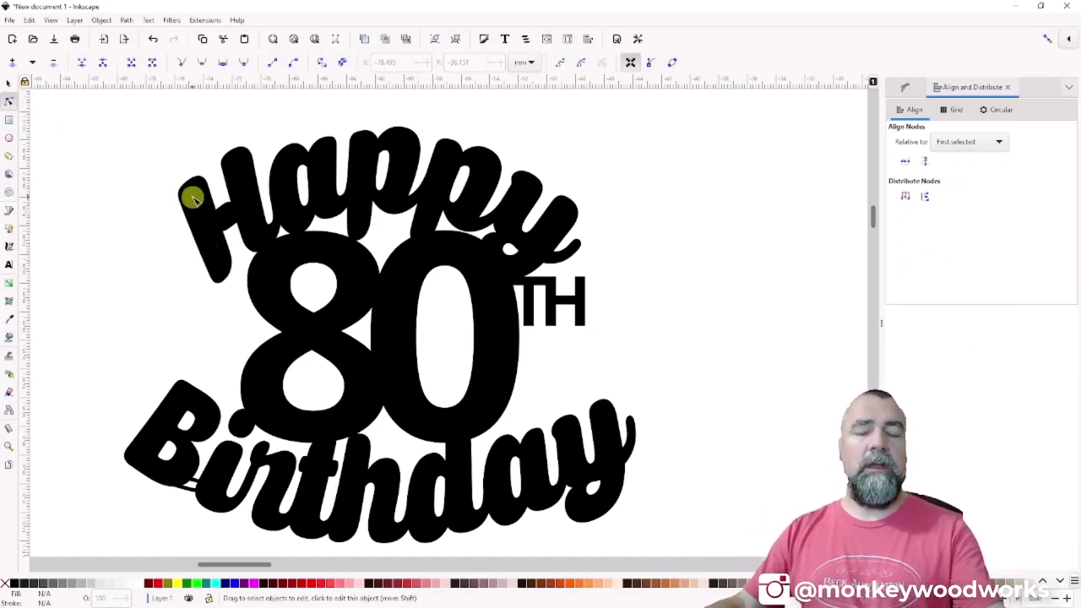
left_click(191, 201)
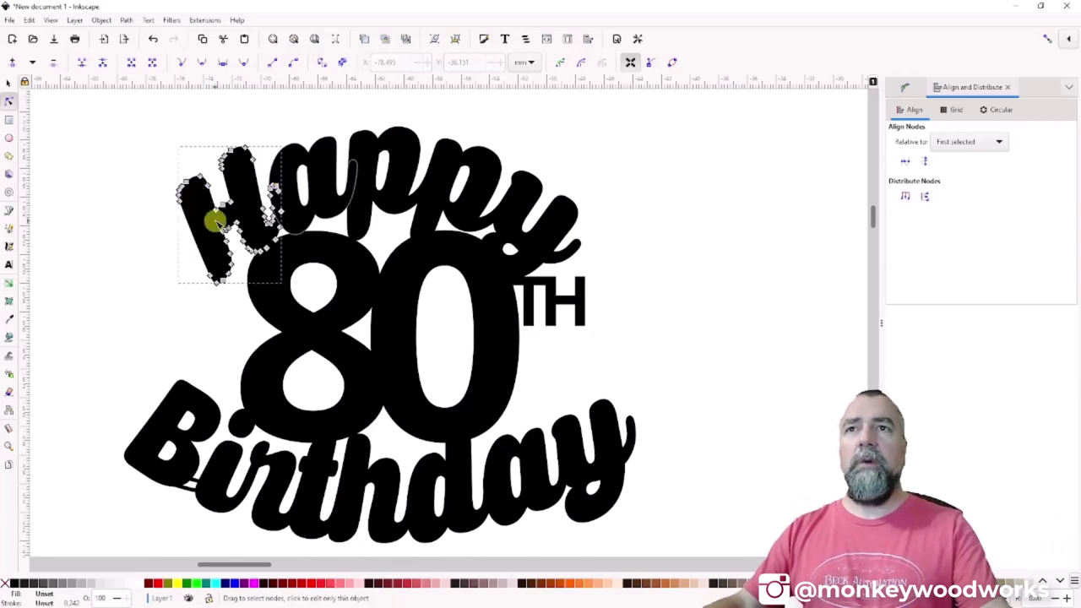
left_click(326, 167, "shift")
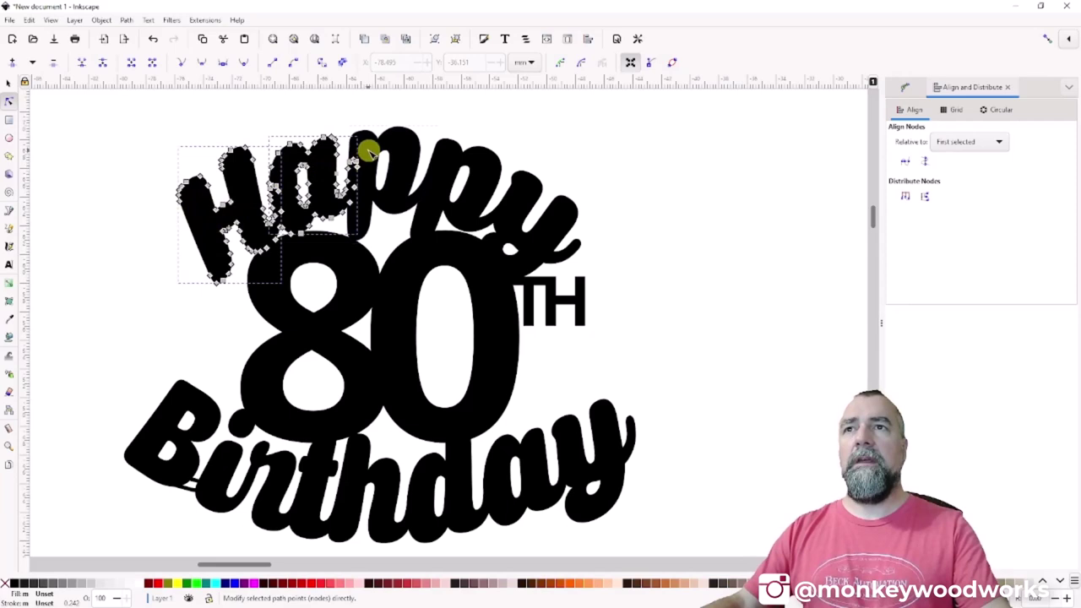
left_click(369, 150, "shift")
left_click(456, 153, "shift")
left_click(517, 188, "shift")
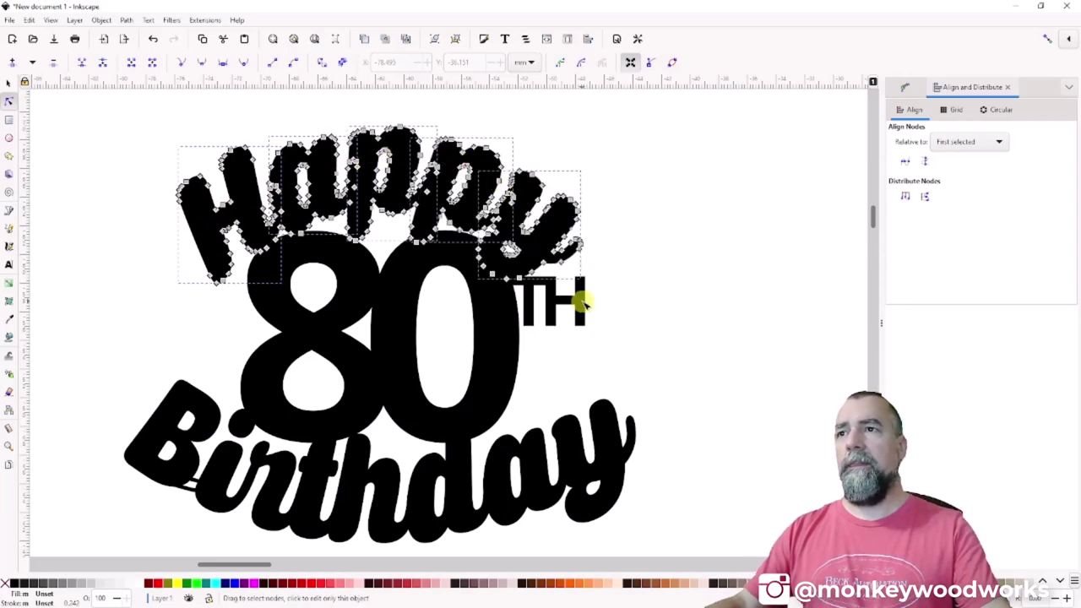
left_click(579, 303, "shift")
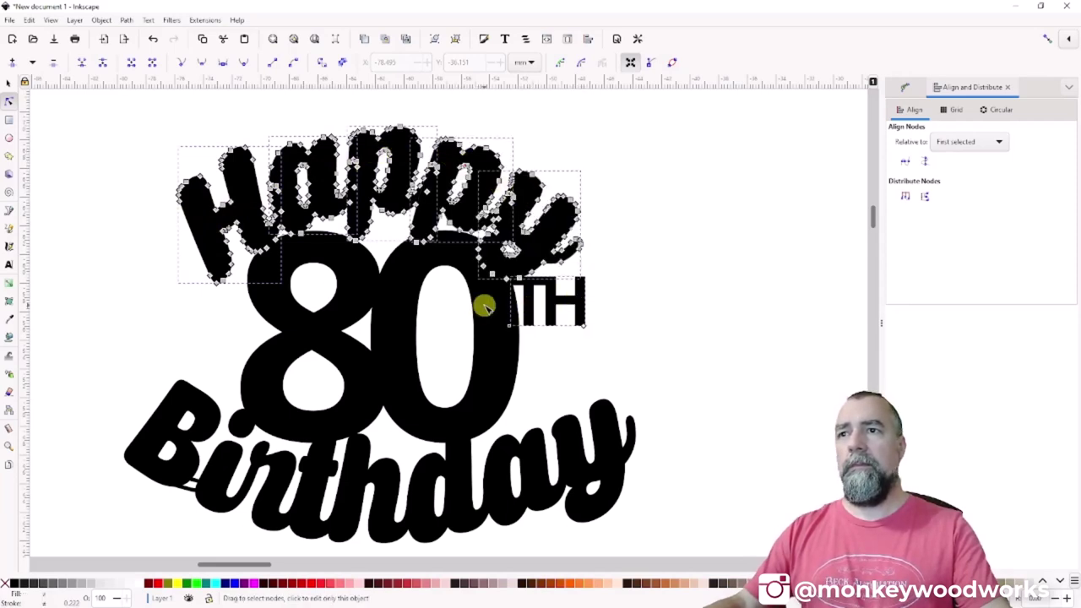
left_click(386, 317, "shift")
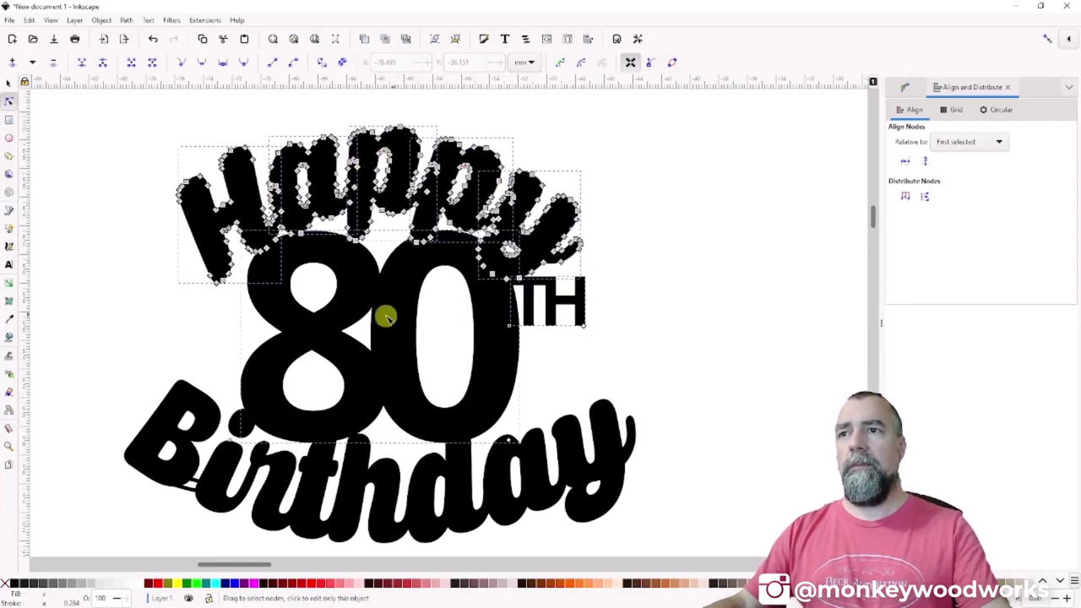
Add every letter of 'Birthday' (B, i, r, t, h, d, a, y) to the selection.
left_click(188, 495, "shift")
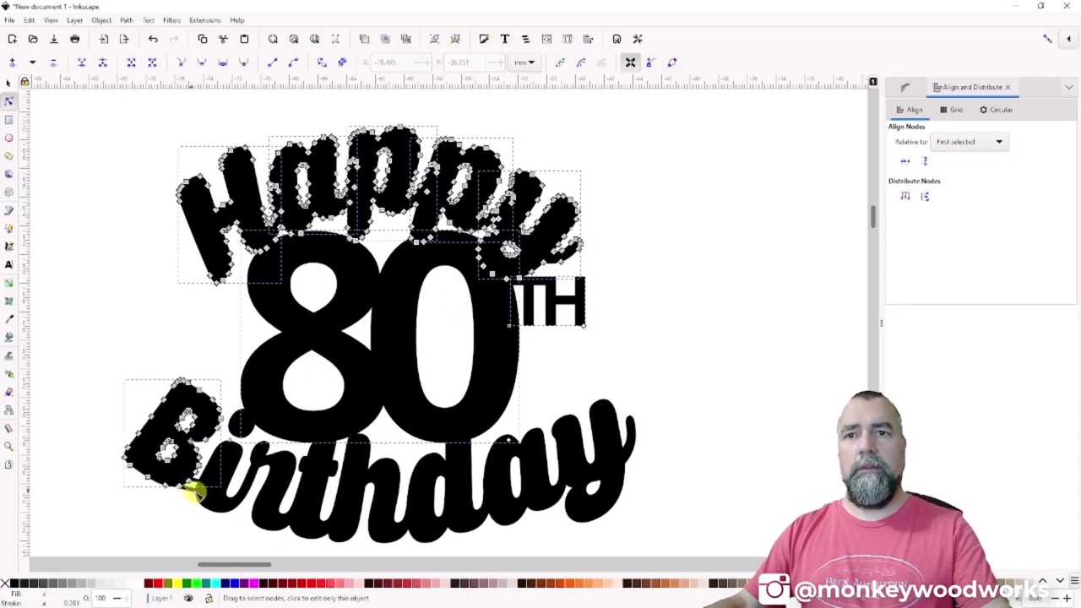
left_click(213, 499, "shift")
left_click(275, 507, "shift")
left_click(307, 511, "shift")
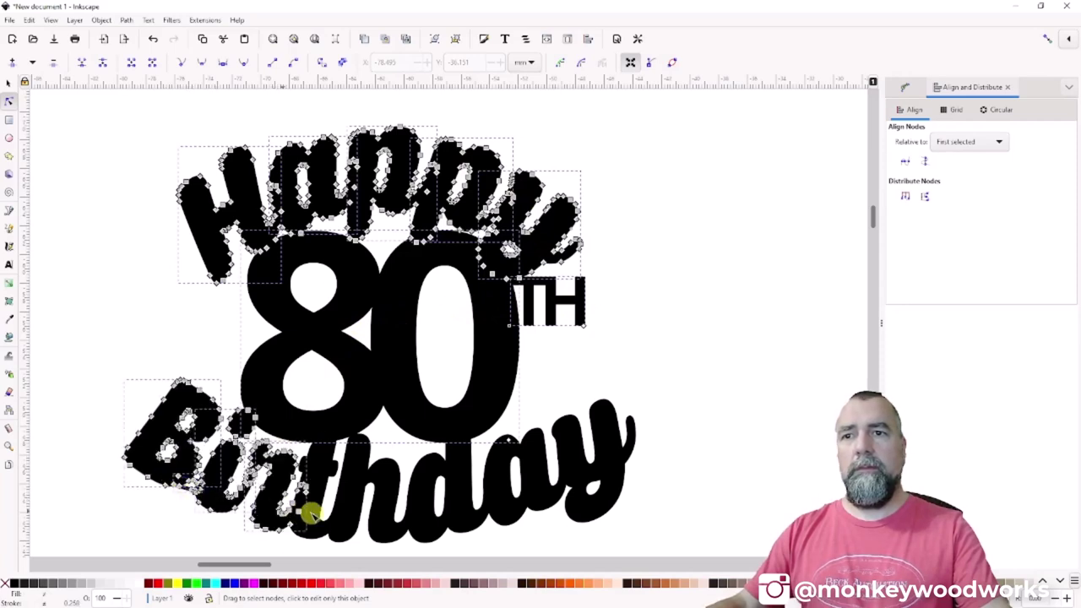
left_click(350, 514, "shift")
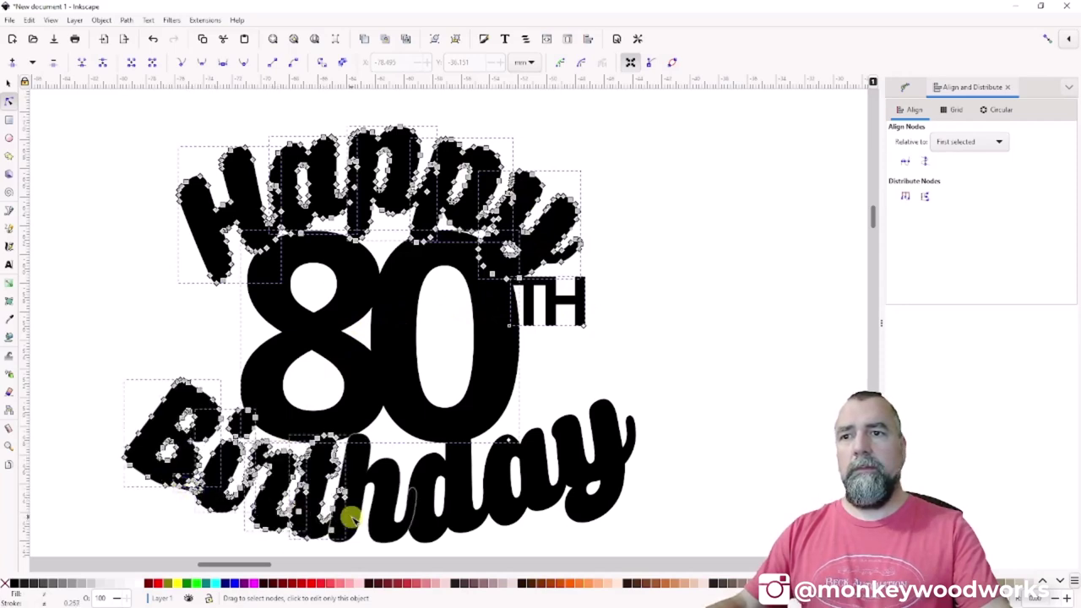
left_click(436, 524, "shift")
left_click(505, 507, "shift")
left_click(583, 478, "shift")
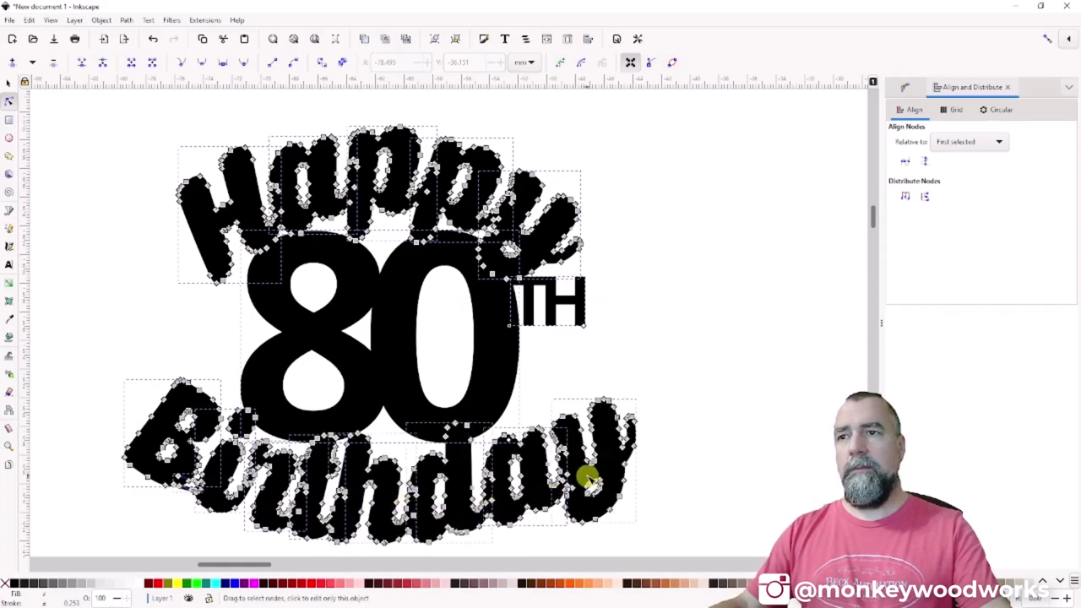
Unite all selected letters with Path > Union and reselect the merged shape.
left_click(126, 19)
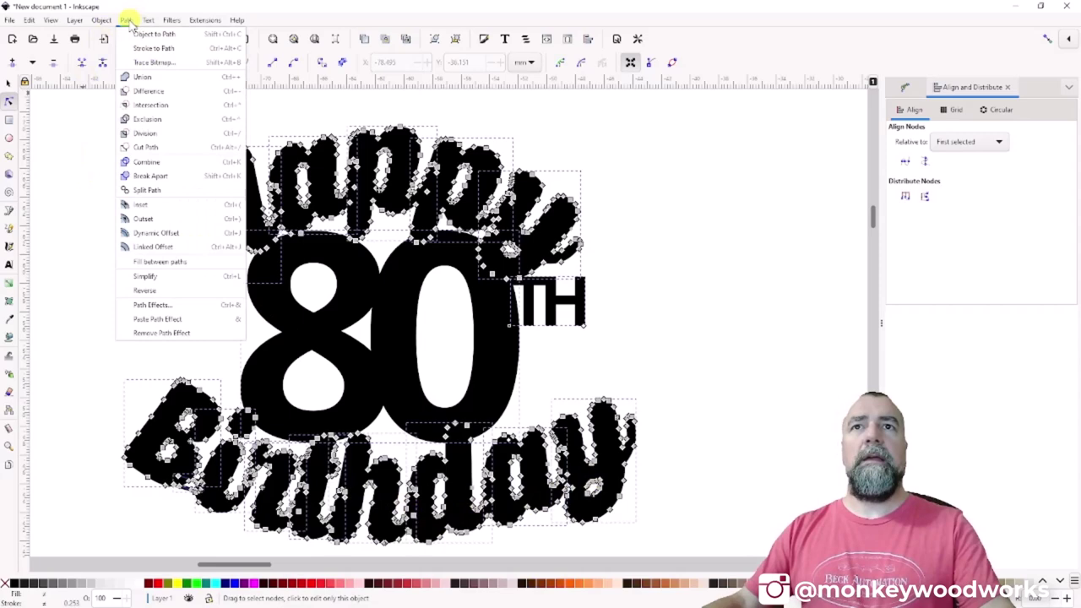
left_click(138, 77)
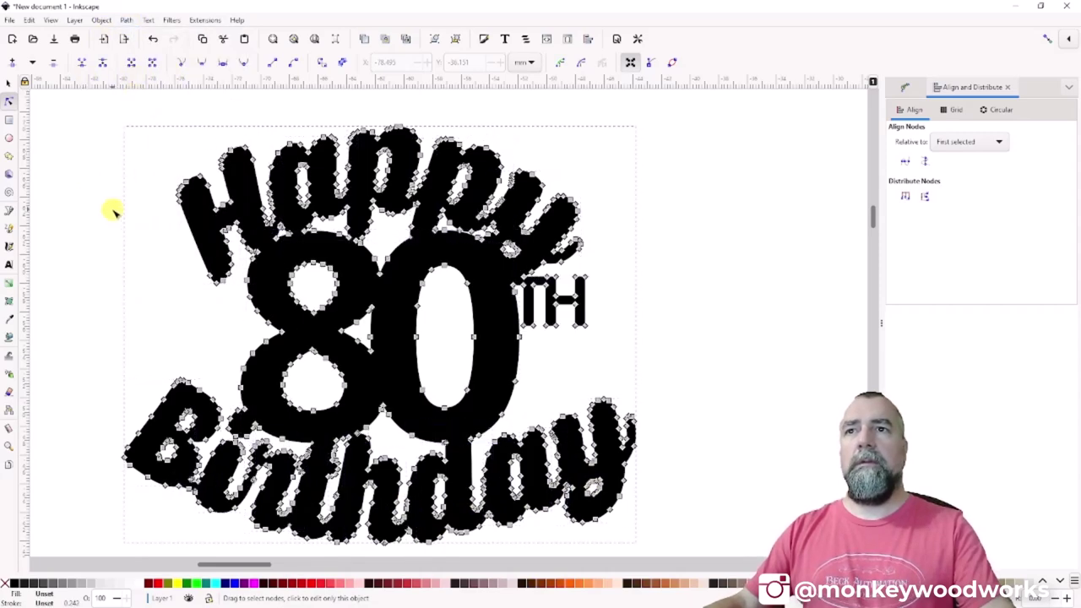
left_click(613, 284)
left_click(482, 337)
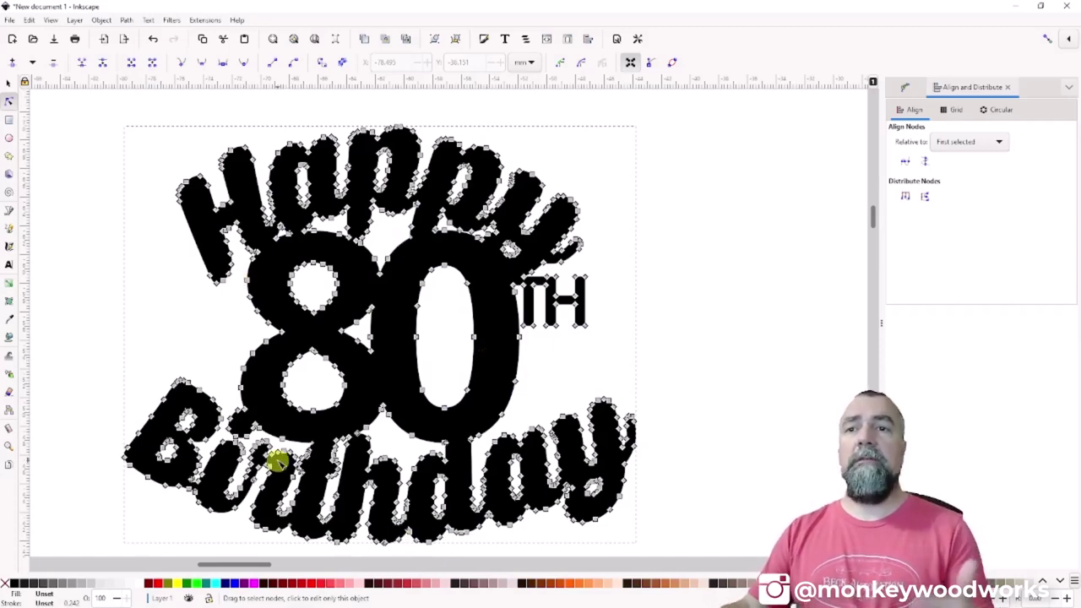
left_click(125, 20)
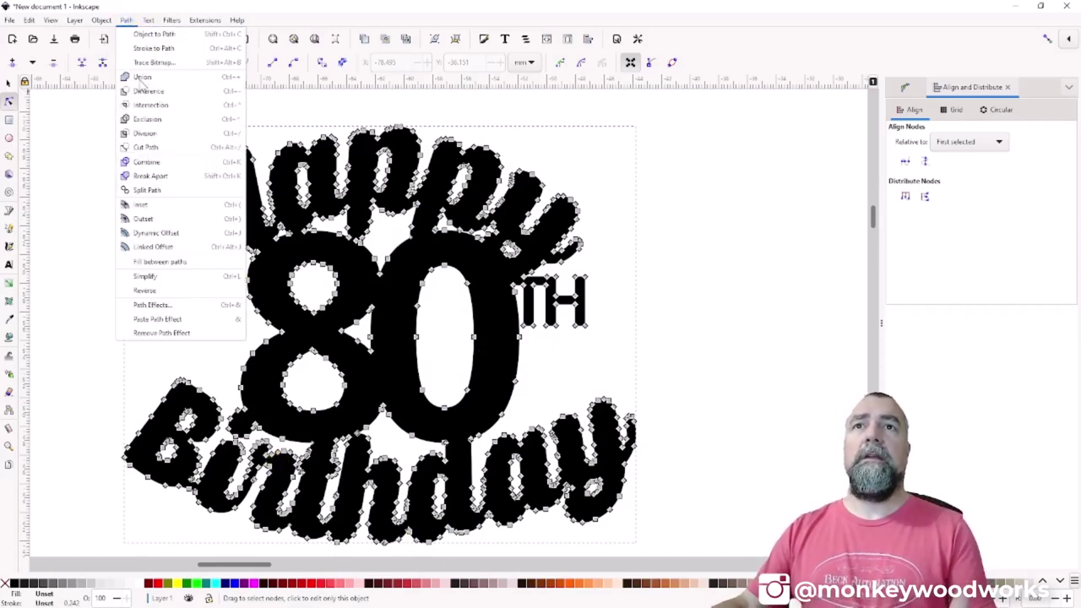
left_click(72, 135)
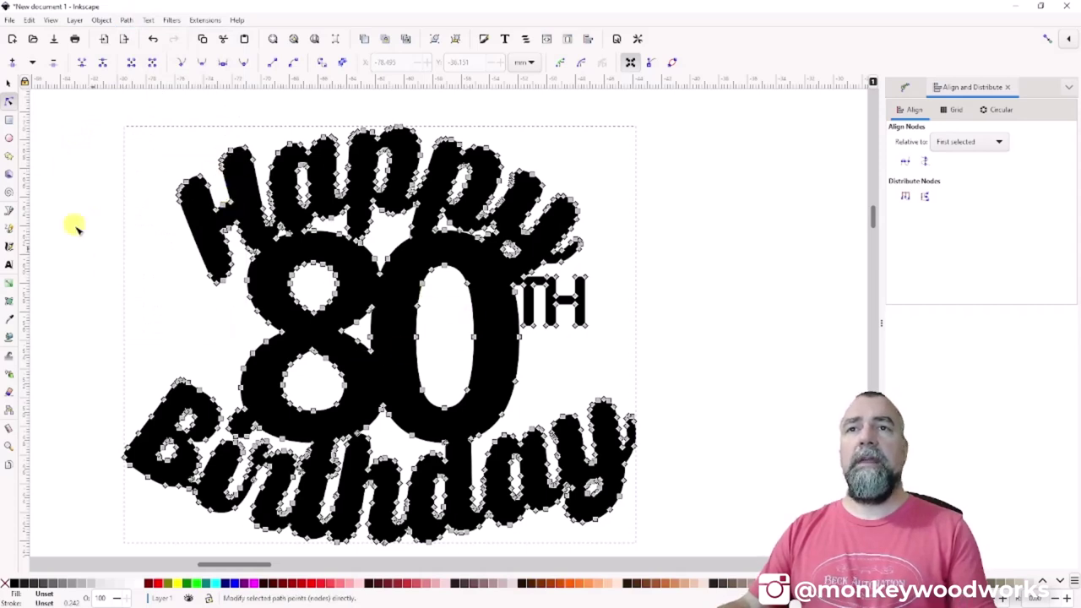
Save the design as Inkscape SVG '80thCakeTopper' on the Desktop.
left_click(9, 20)
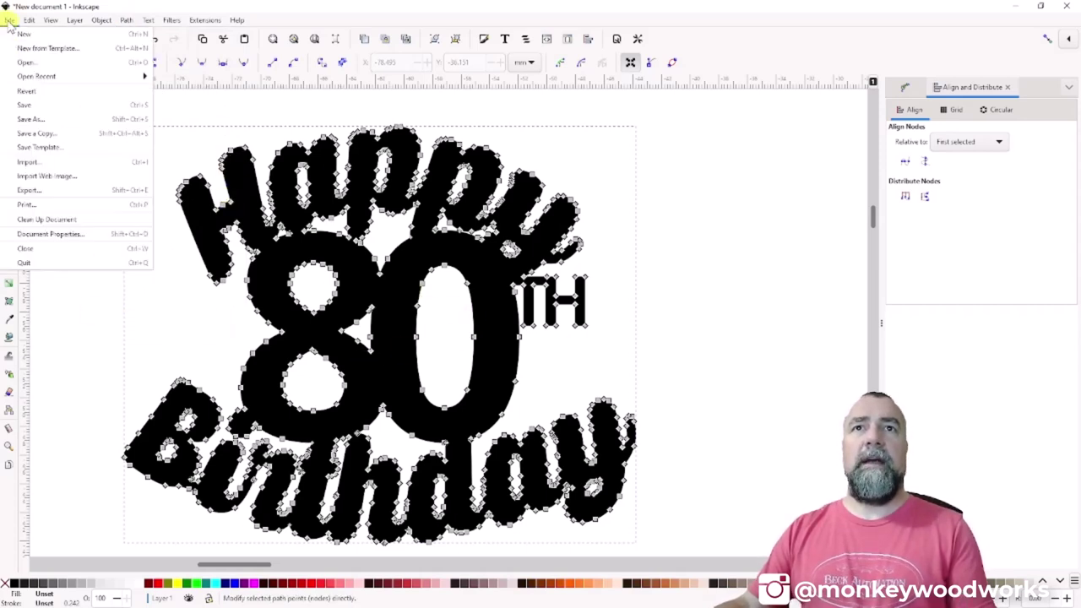
left_click(49, 122)
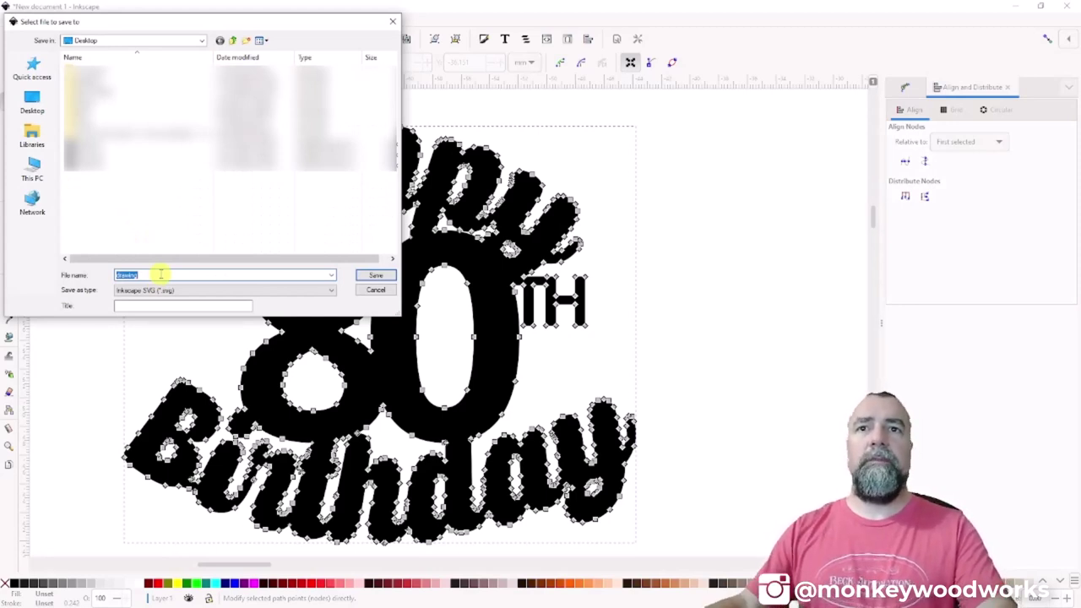
type("80th")
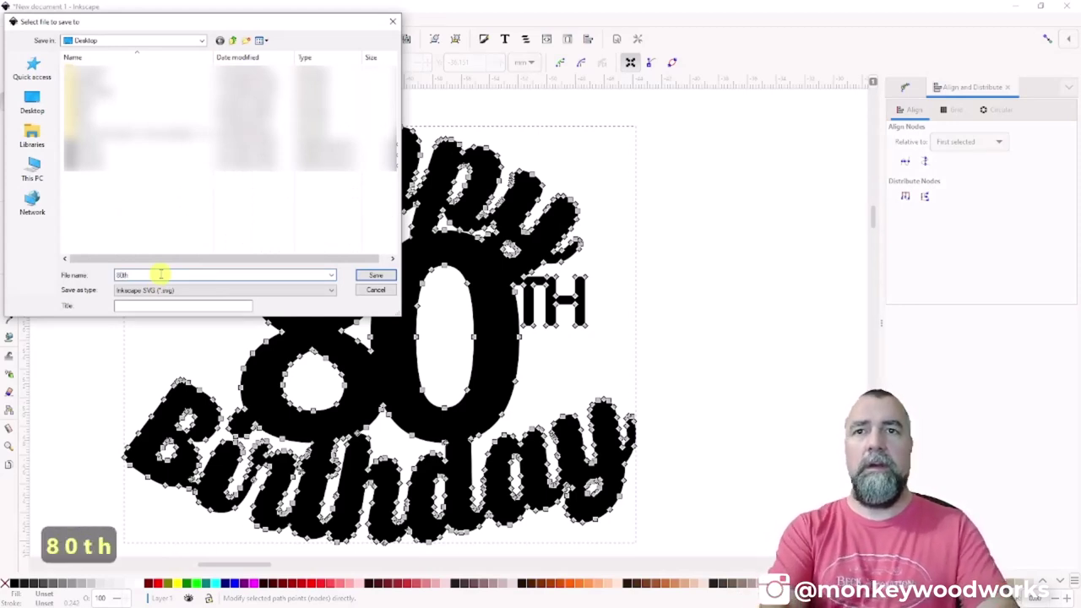
type("CakeTo")
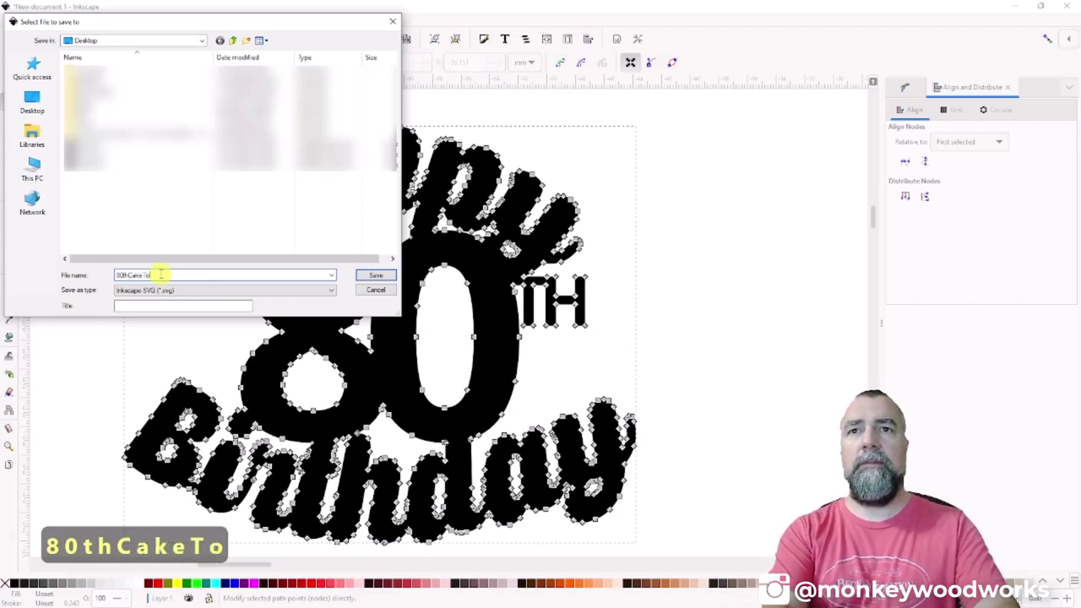
type("pper")
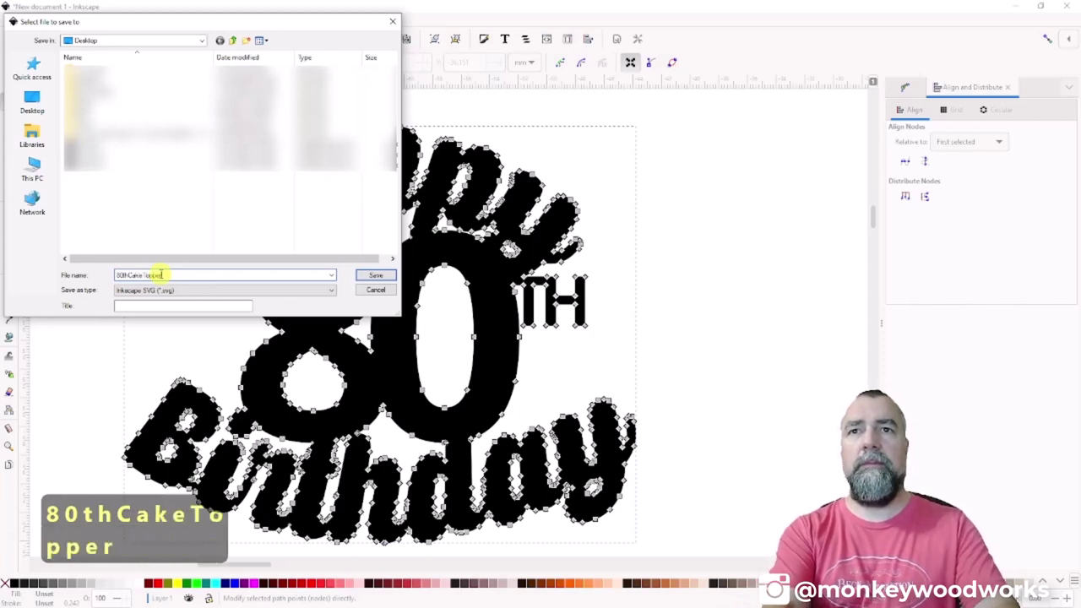
left_click(375, 276)
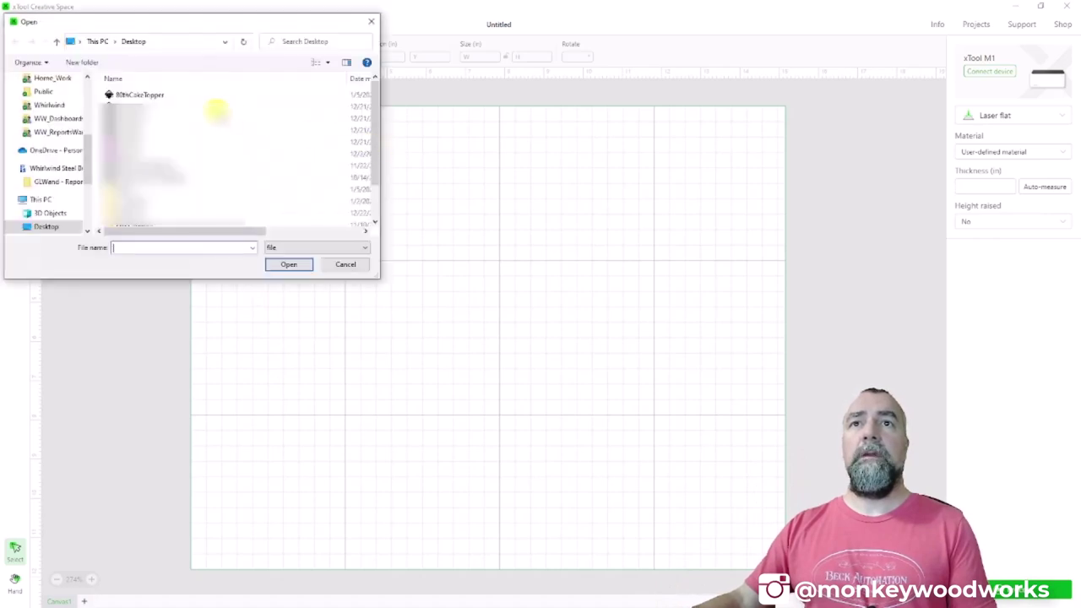
Import 80thCakeTopper onto the xTool canvas and set its width to 7 in.
left_click(135, 97)
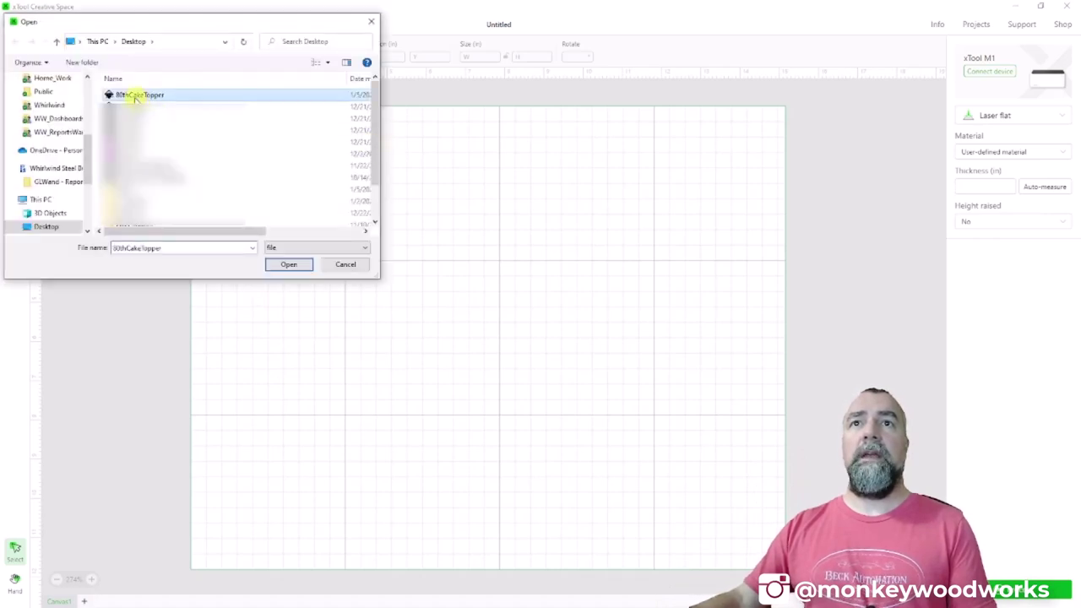
left_click(290, 264)
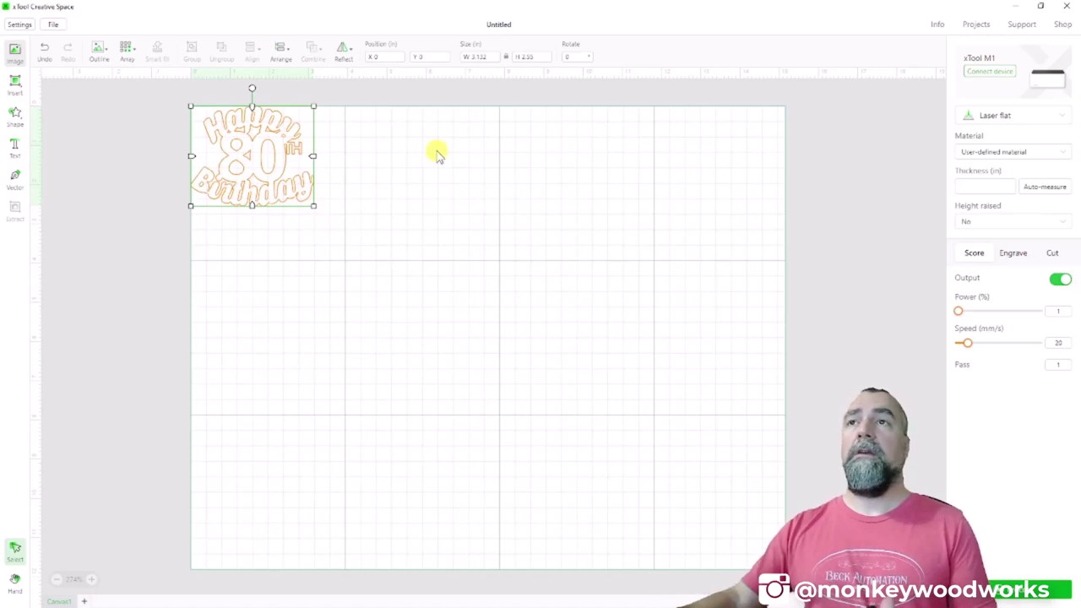
left_click(491, 56)
type("7")
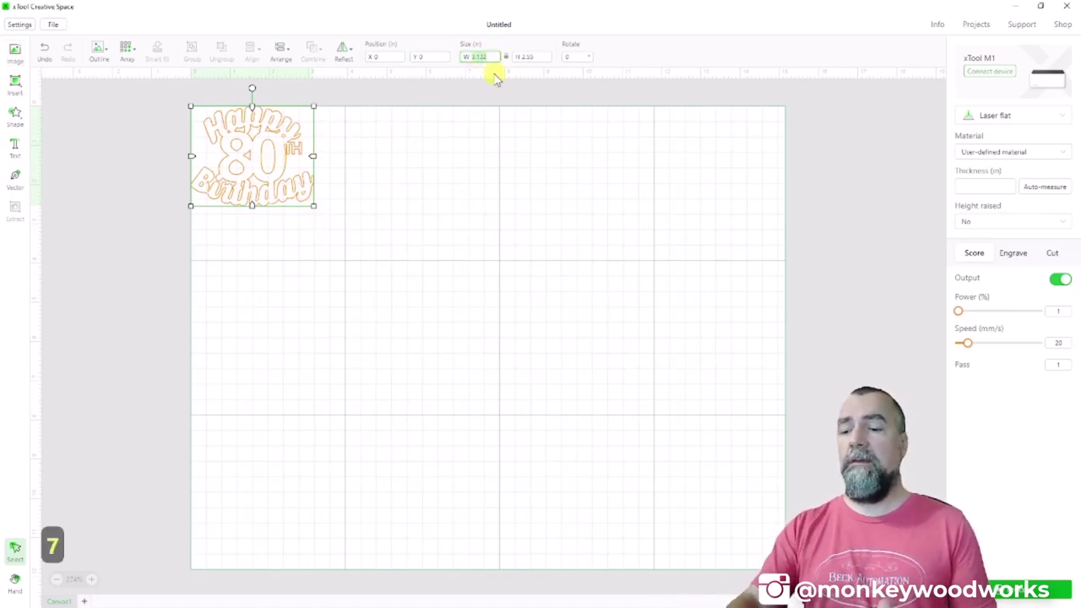
left_click(541, 342)
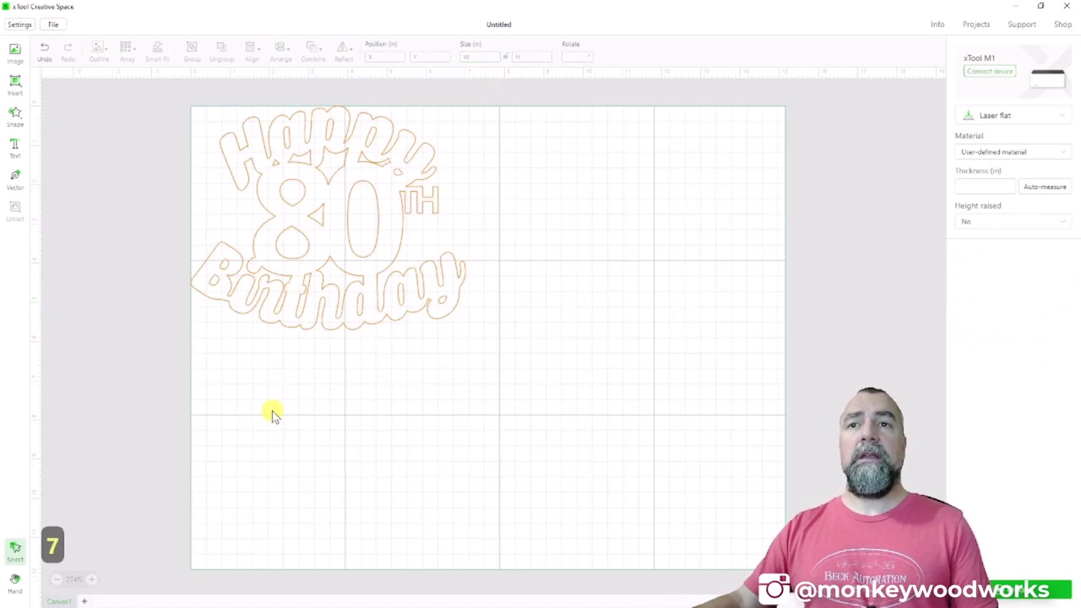
Draw a narrow rectangle, set its height to 4 in, and move it under 'Birthday'.
left_click(16, 84)
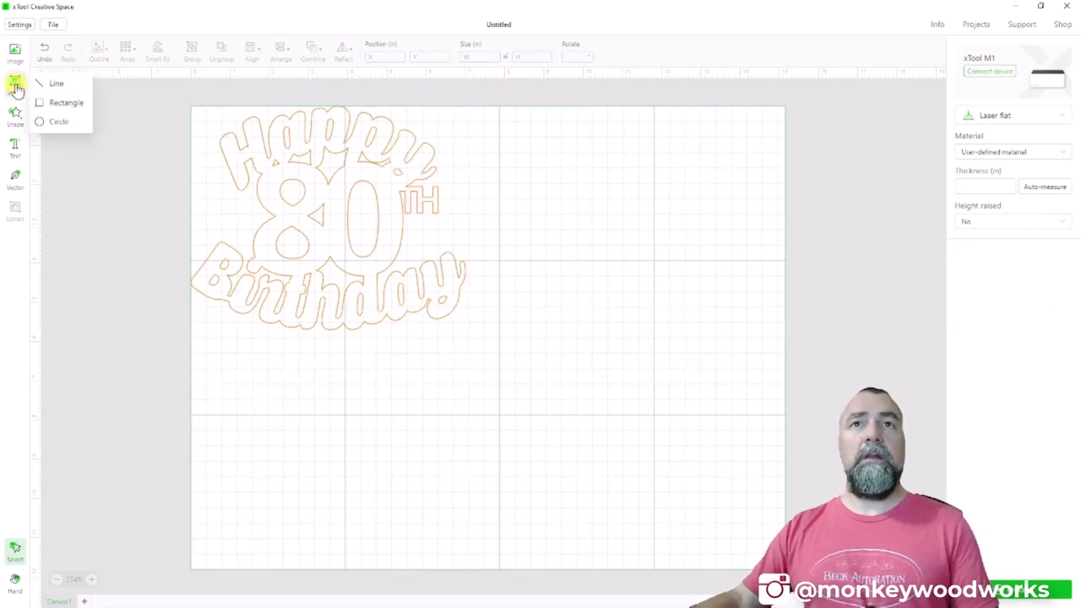
left_click(65, 102)
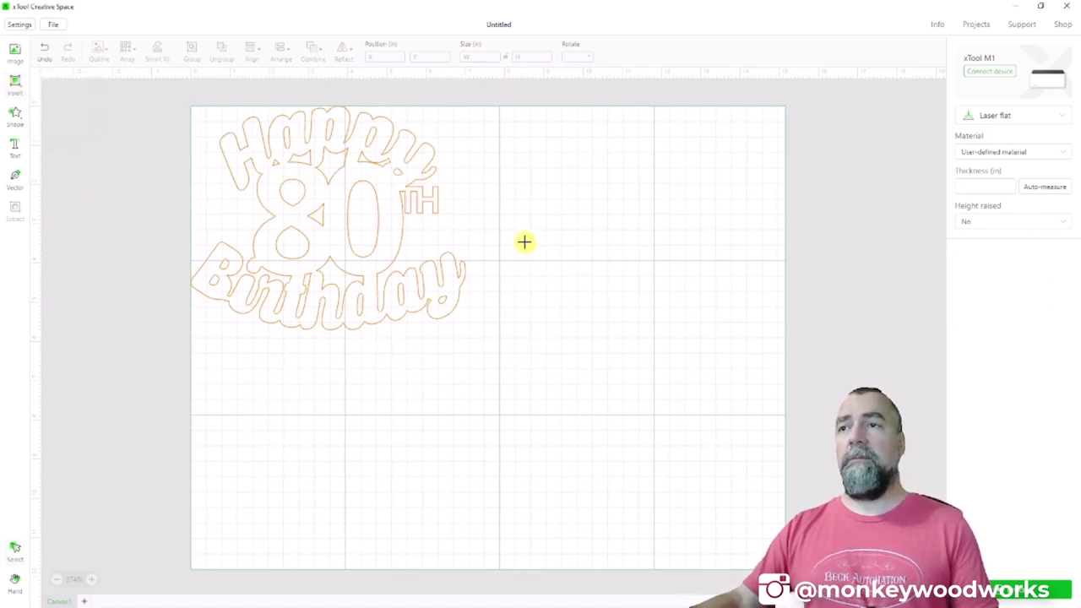
left_click_drag(525, 243, 542, 494)
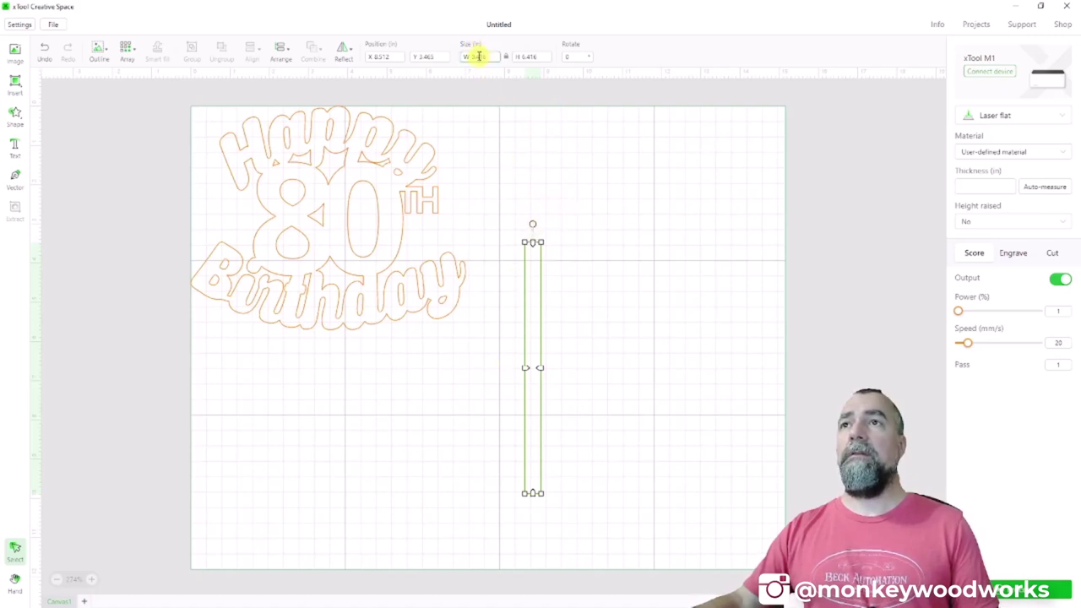
key("BackSpace")
key("BackSpace")
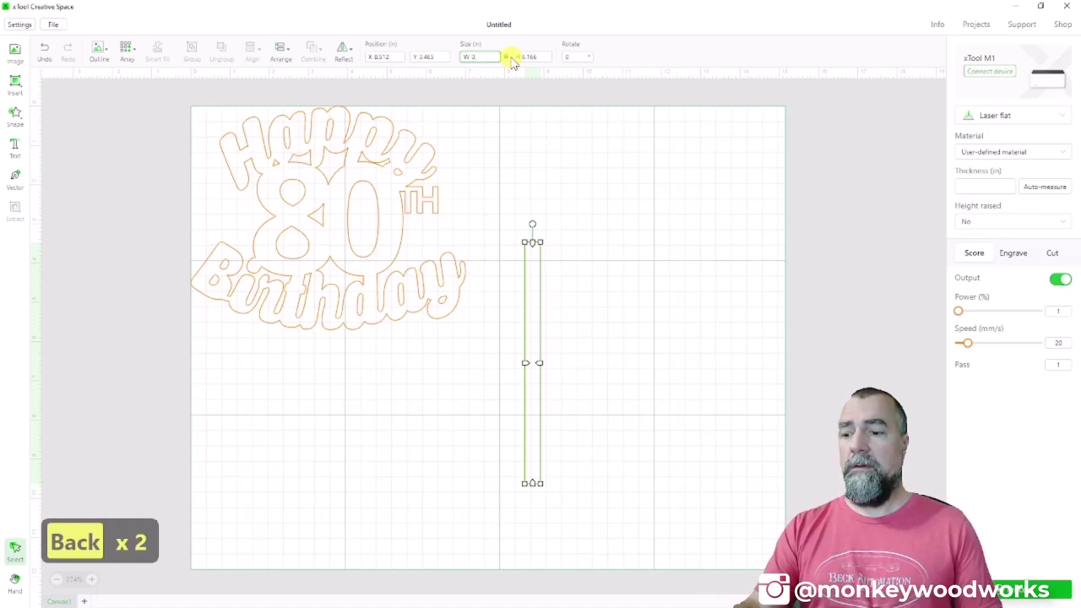
type("25")
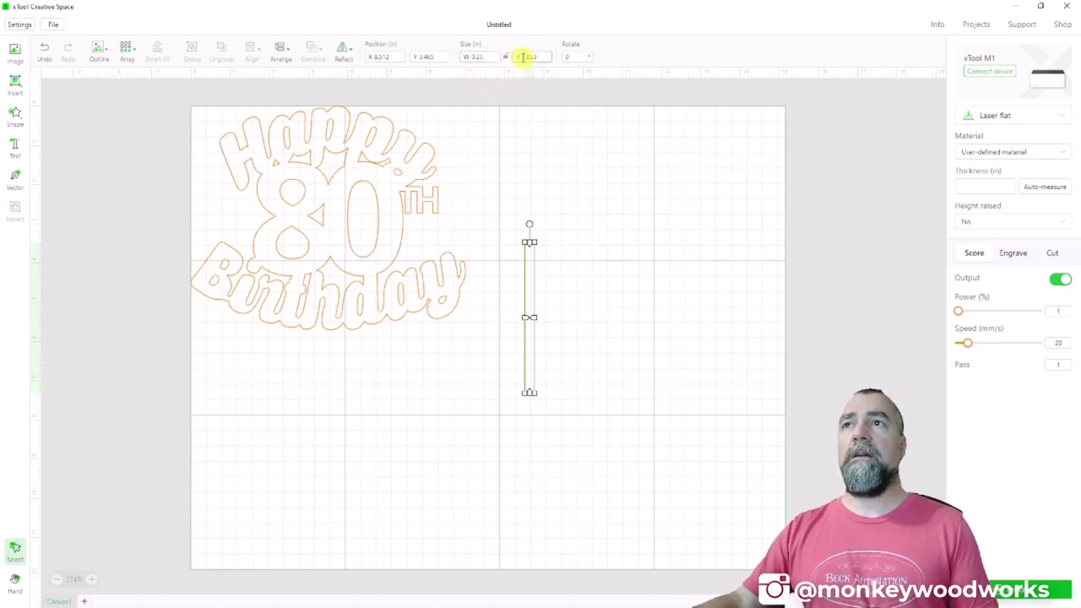
key("BackSpace")
key("BackSpace")
key("BackSpace")
key("BackSpace")
key("BackSpace")
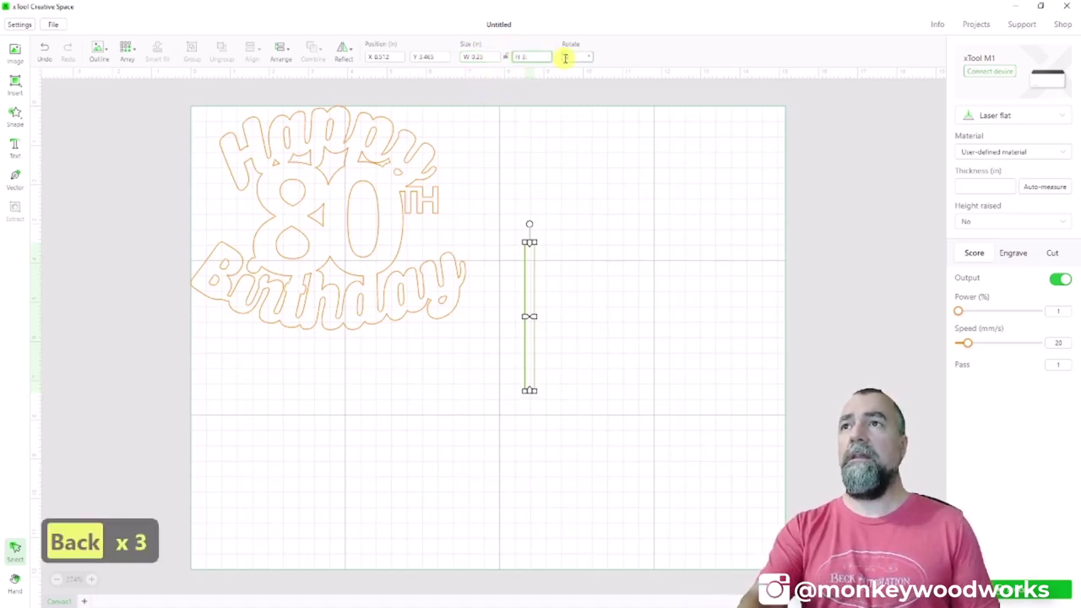
type("4")
key("Return")
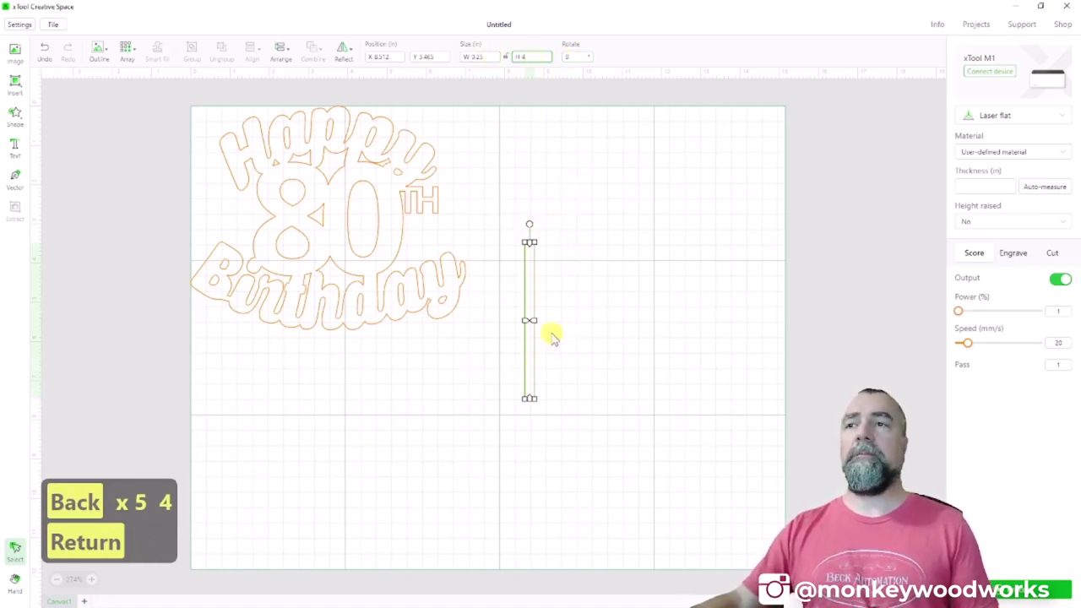
left_click_drag(529, 302, 288, 381)
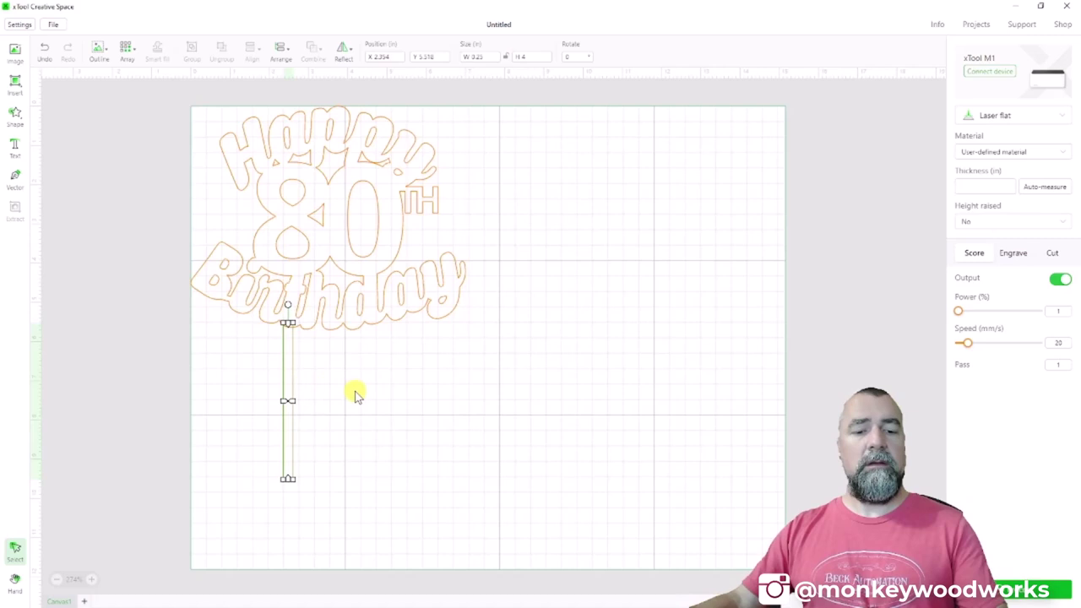
Duplicate the stick, shift the copy right, and stretch it up into the lettering.
key("ctrl+c")
key("ctrl+v")
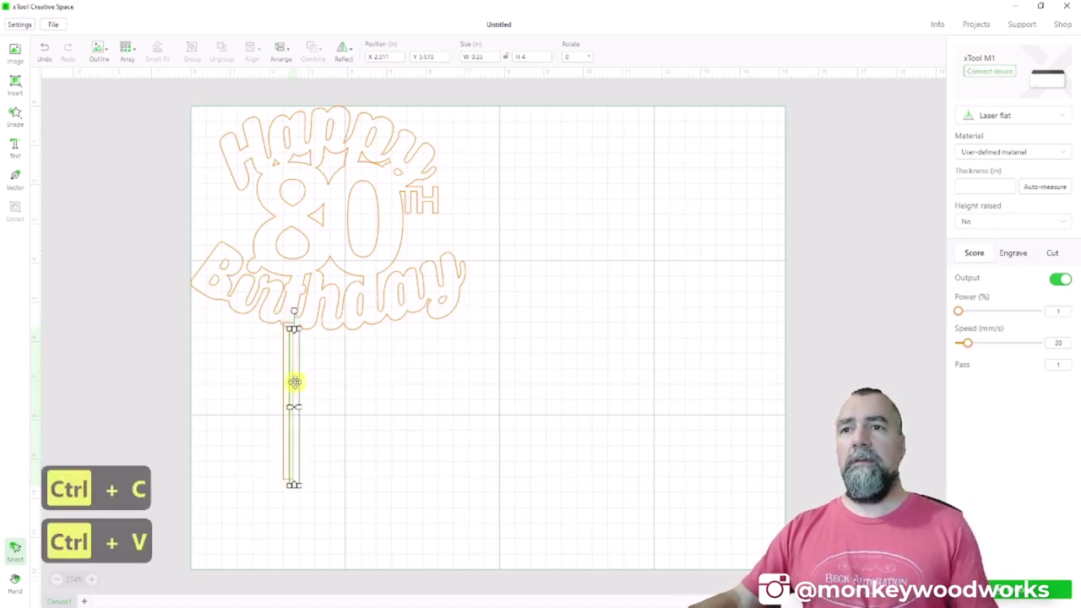
left_click_drag(295, 382, 379, 377)
left_click(446, 394)
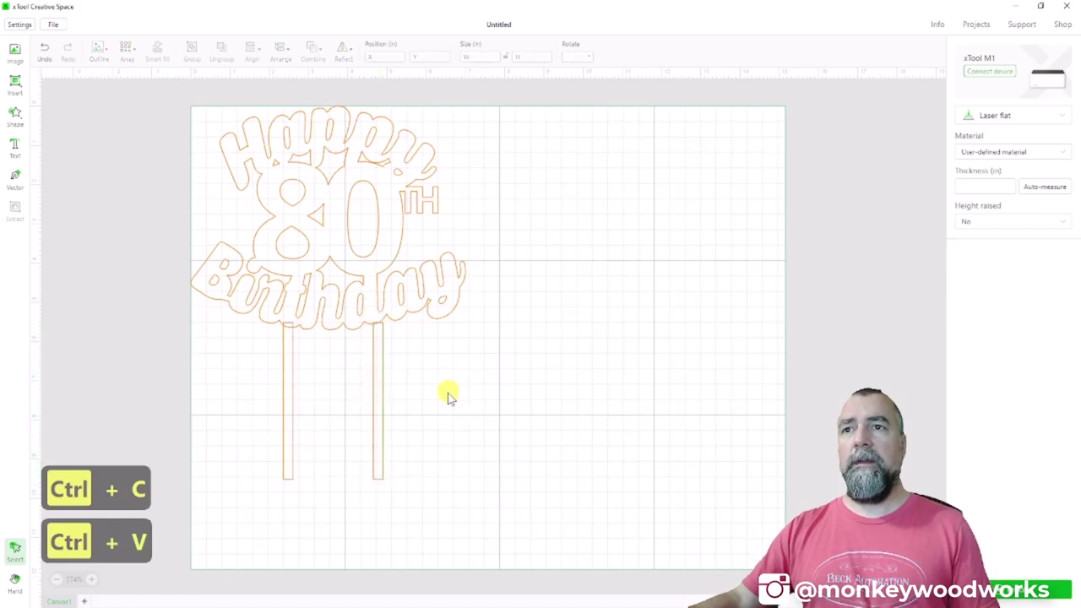
left_click_drag(451, 367, 263, 432)
left_click(437, 350)
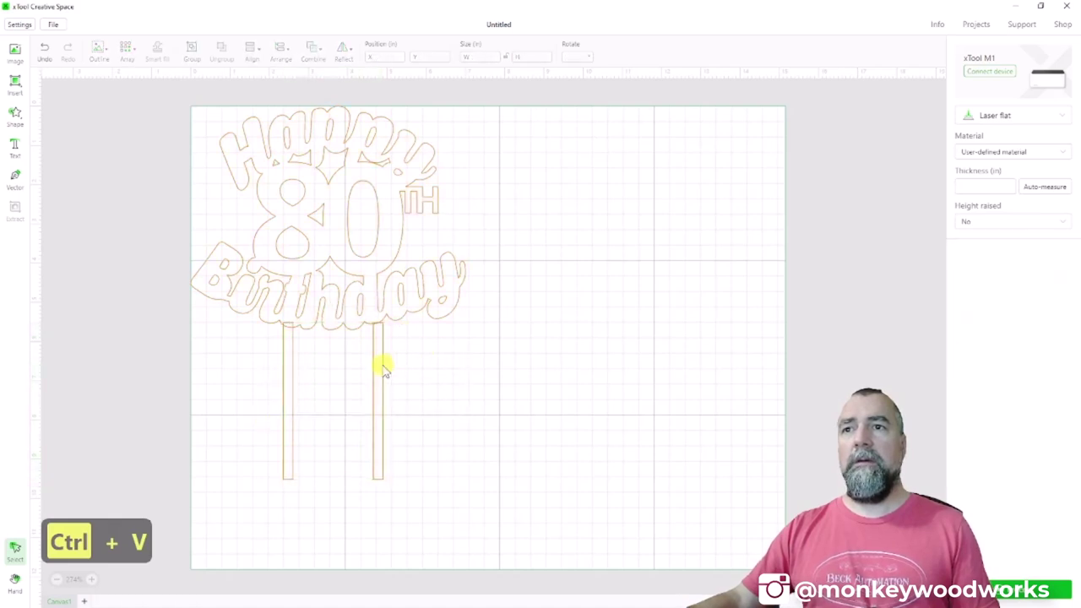
left_click(379, 365)
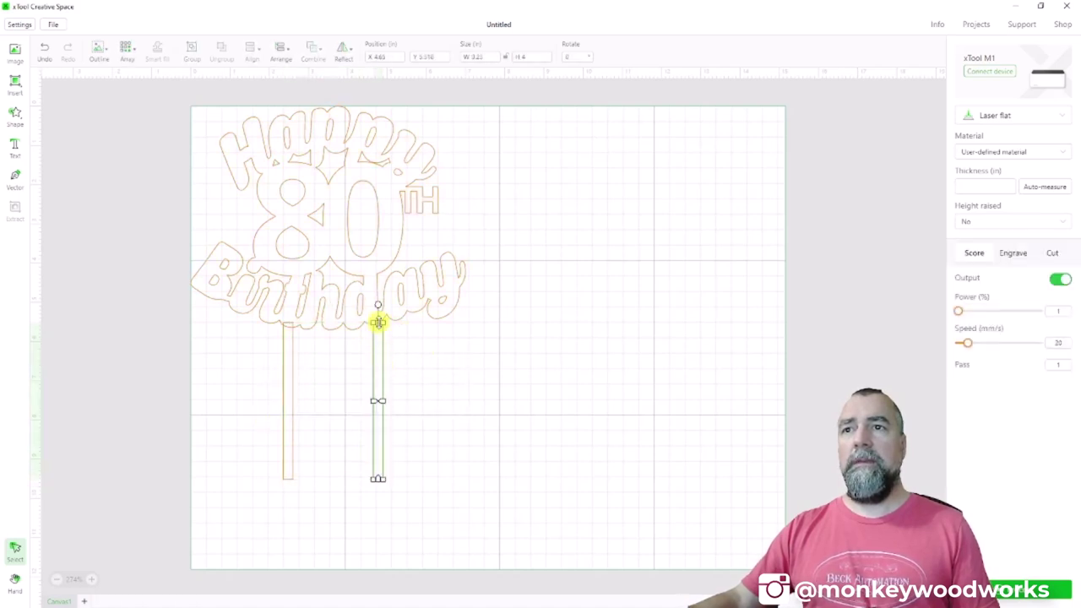
left_click_drag(378, 322, 378, 316)
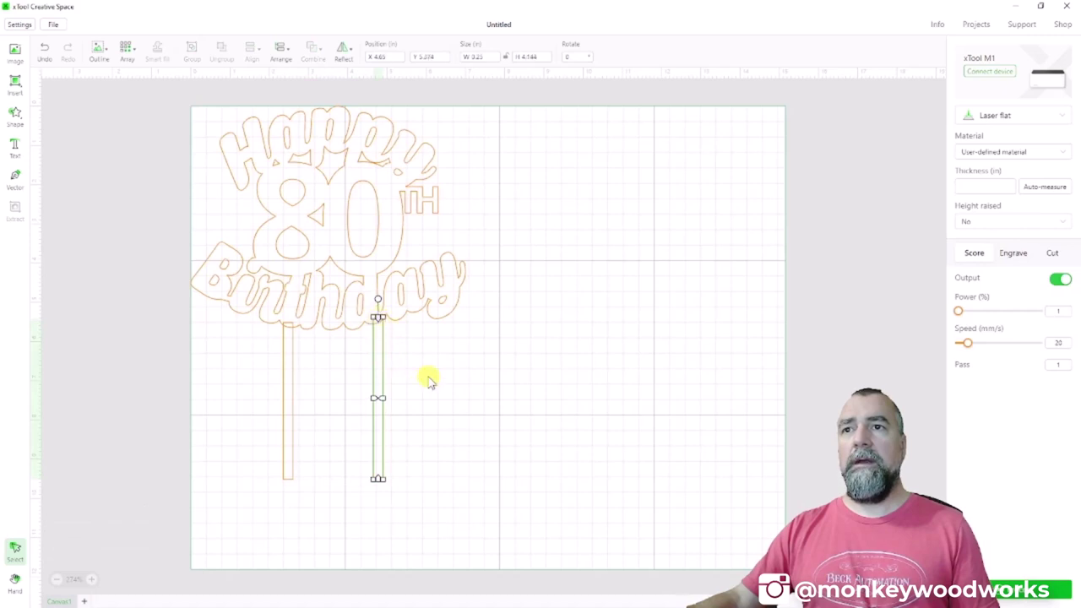
left_click(449, 420)
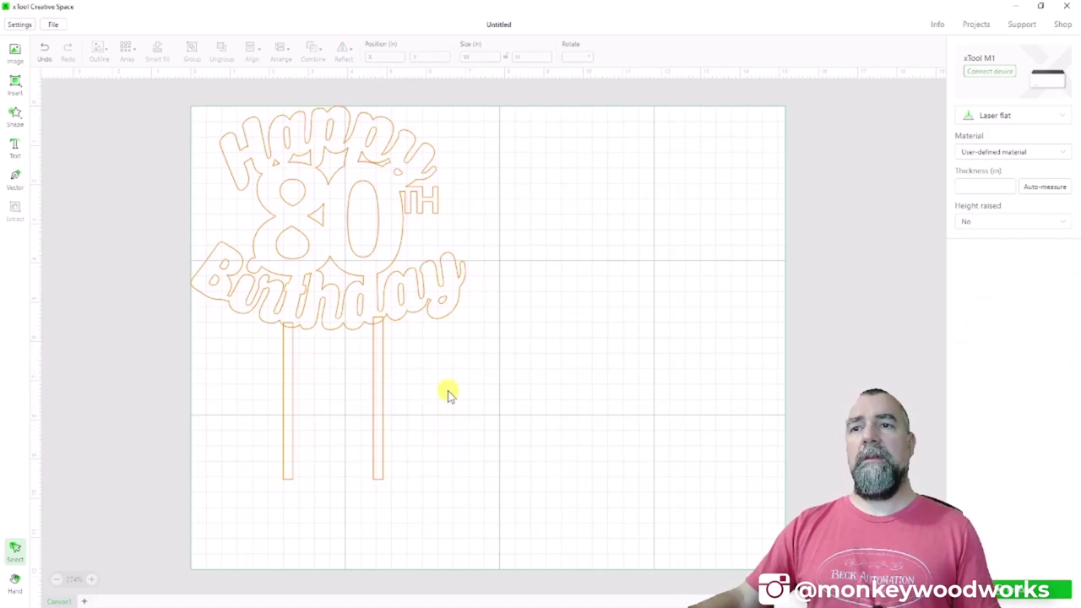
Group the two sticks and center them horizontally under the lettering.
left_click_drag(447, 390, 241, 488)
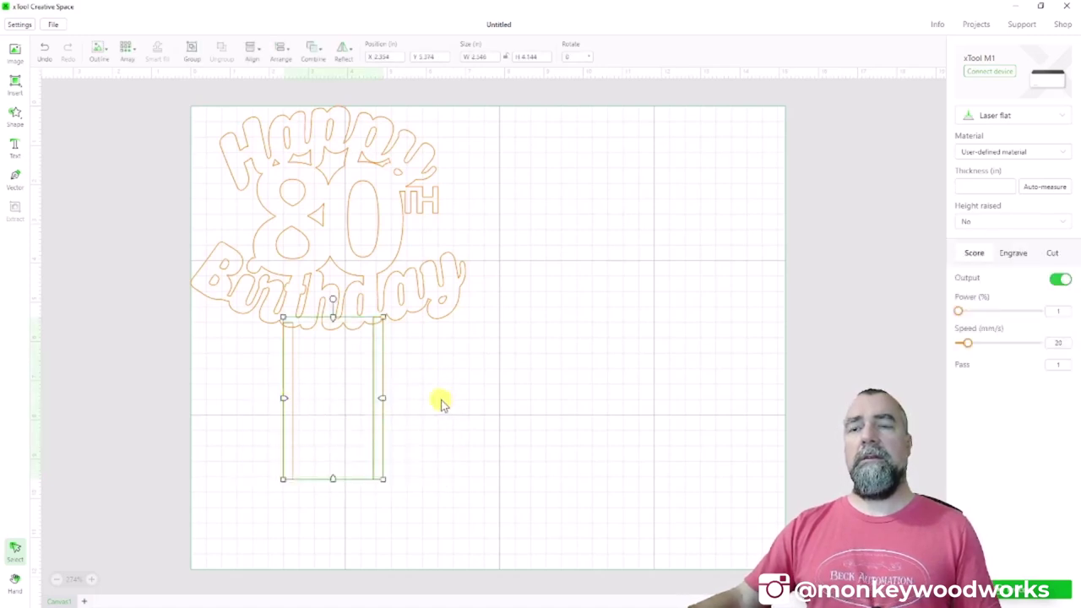
right_click(293, 370)
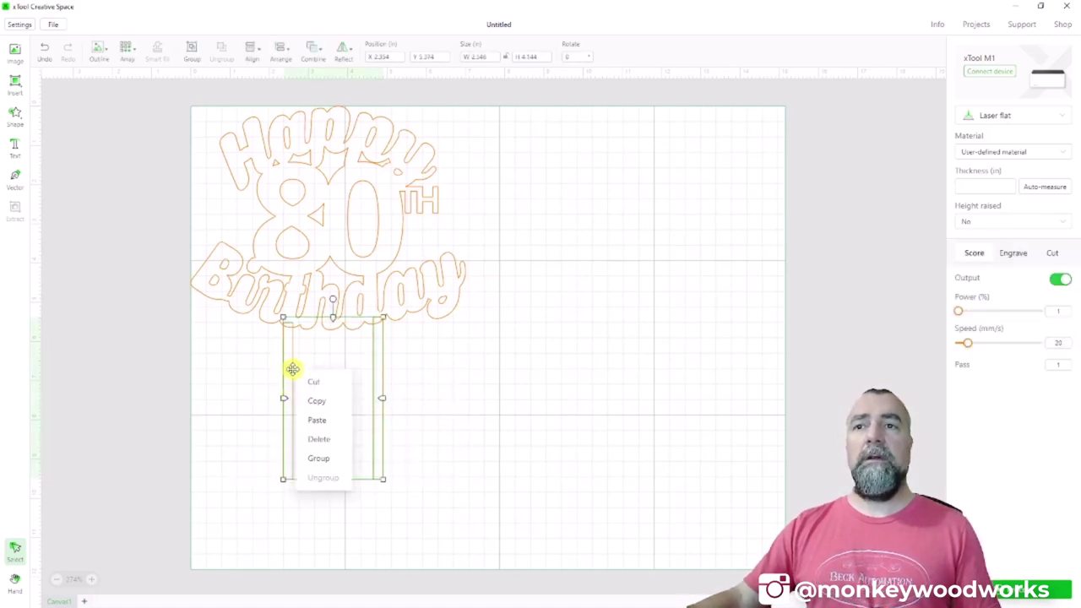
left_click(319, 457)
left_click_drag(500, 502, 190, 135)
left_click(251, 51)
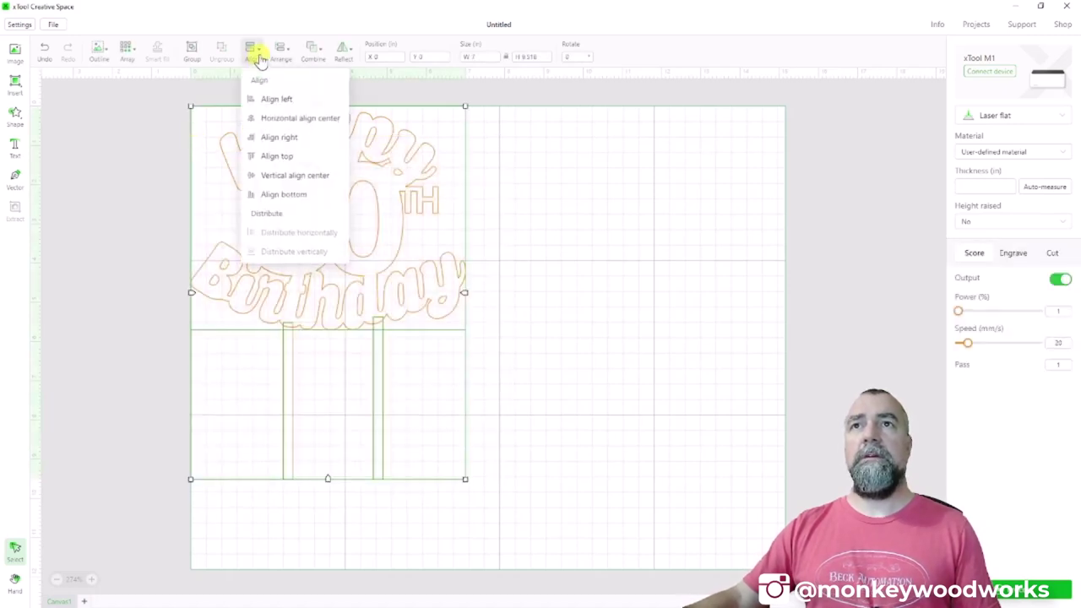
left_click(279, 120)
left_click(584, 319)
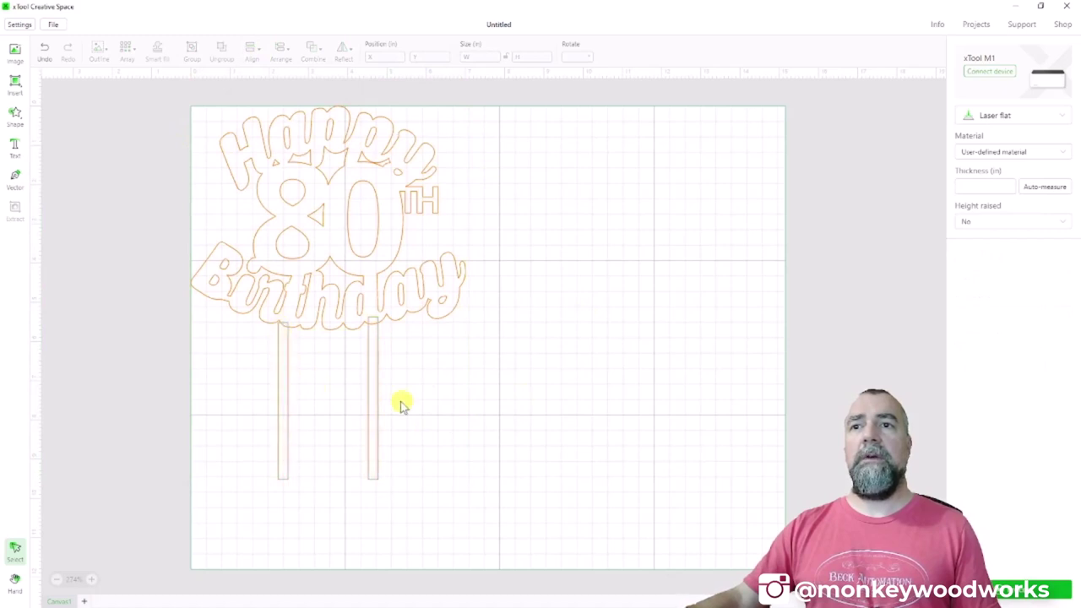
Ungroup the sticks and extend the left stick up to 4.1 in.
left_click_drag(474, 373, 273, 426)
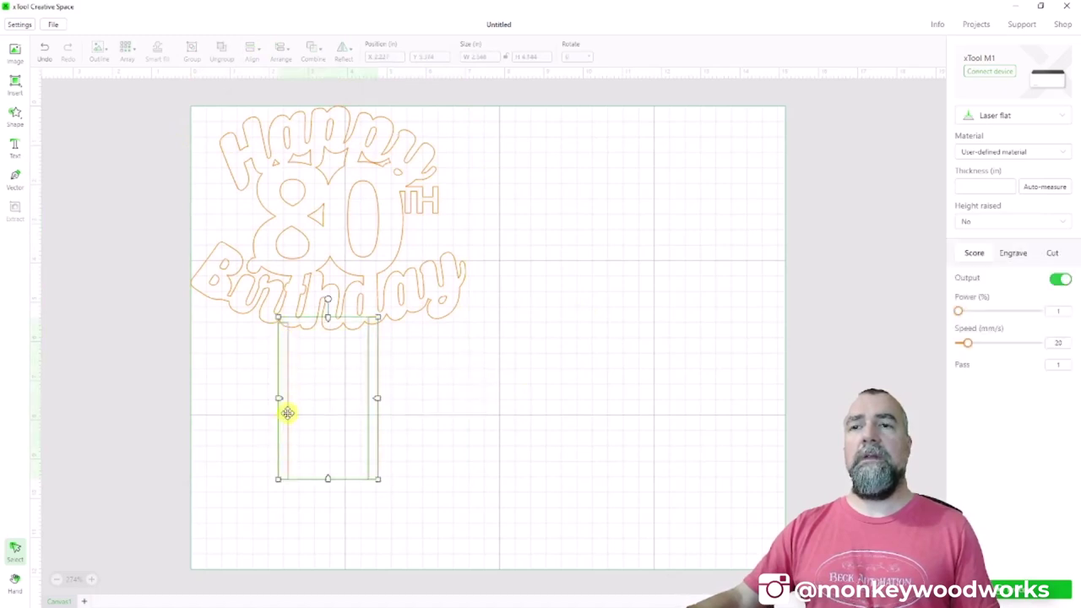
right_click(288, 411)
left_click(321, 518)
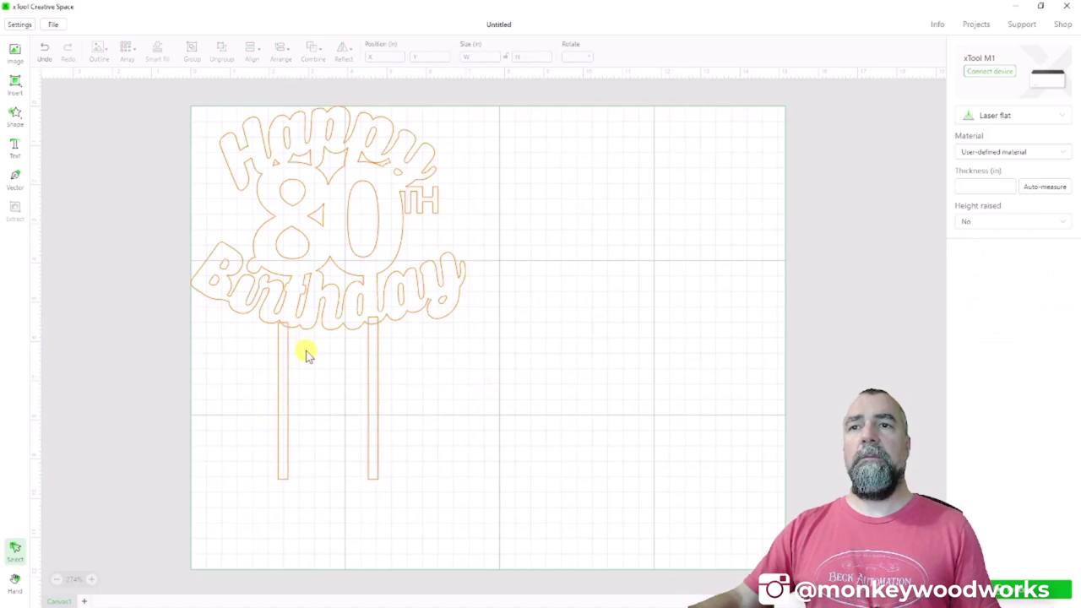
left_click(284, 328)
left_click_drag(283, 323, 283, 318)
left_click(474, 384)
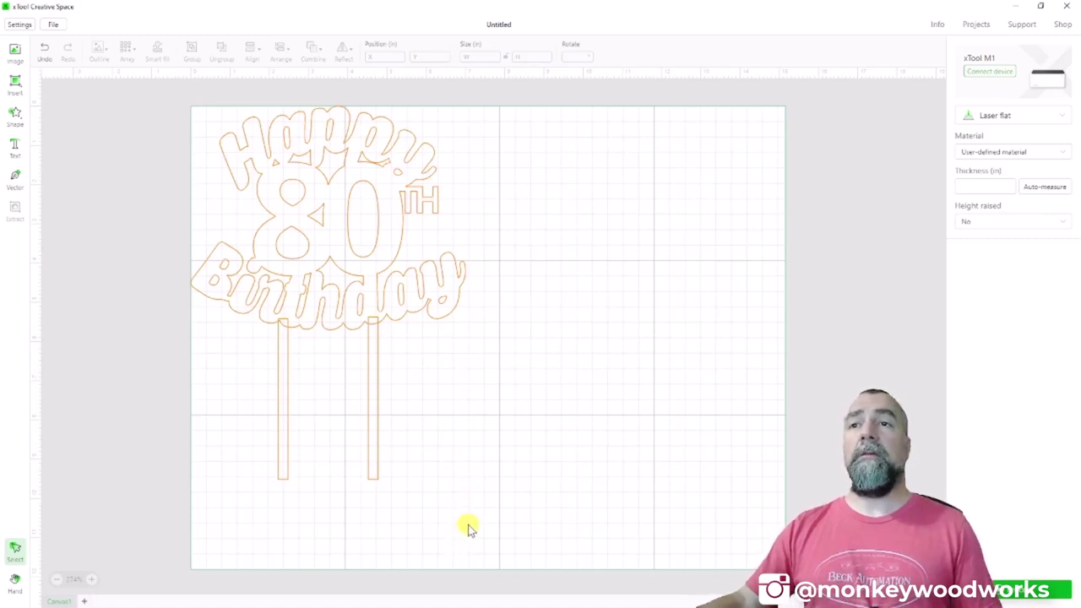
Unite the lettering and both sticks into a single outline.
left_click_drag(467, 523, 160, 101)
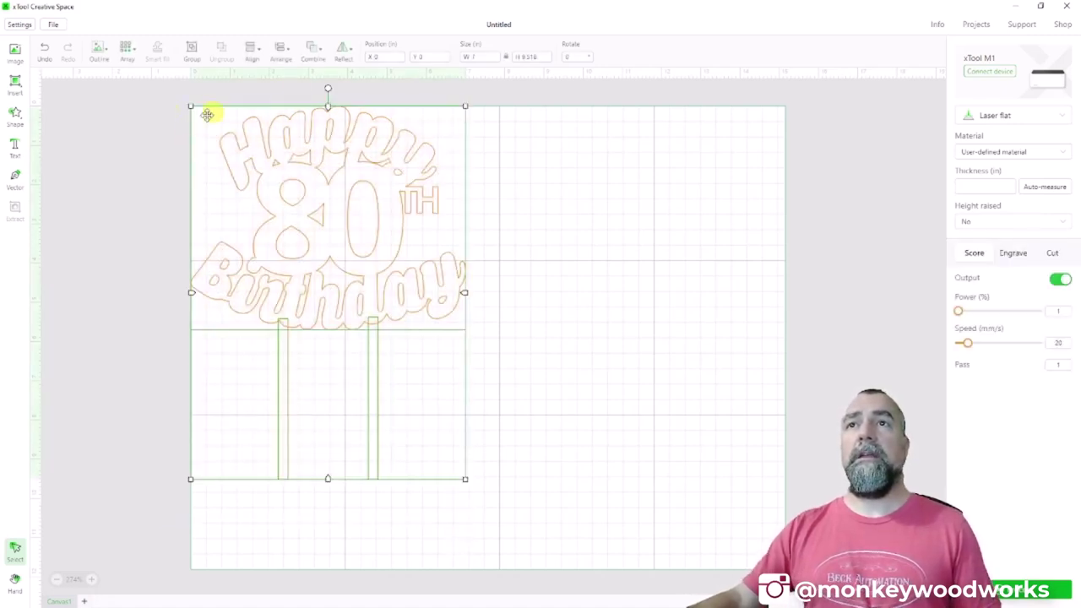
left_click(312, 50)
left_click(325, 85)
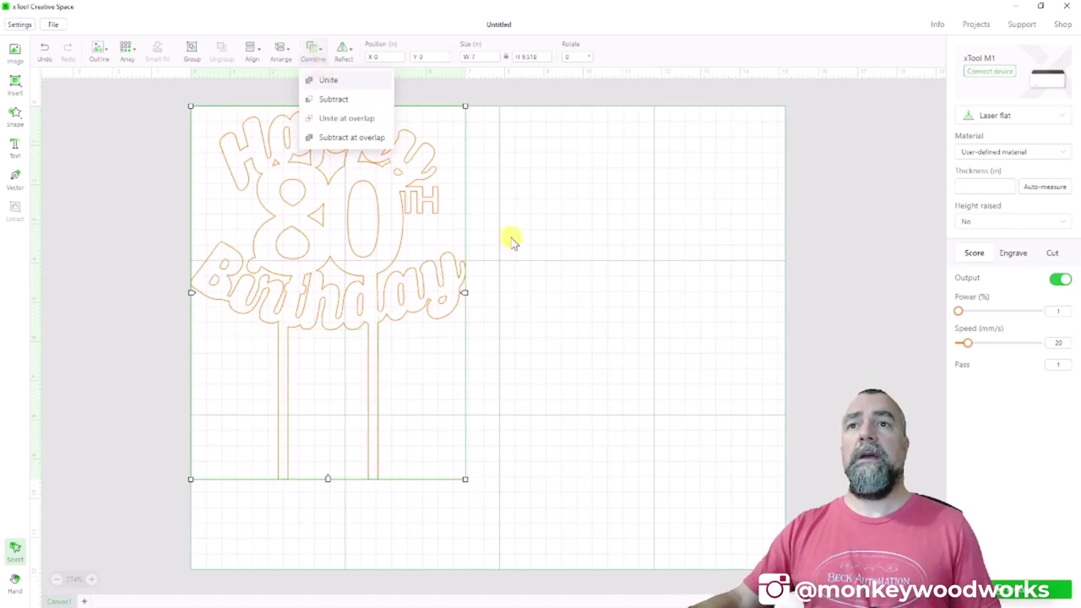
left_click(516, 240)
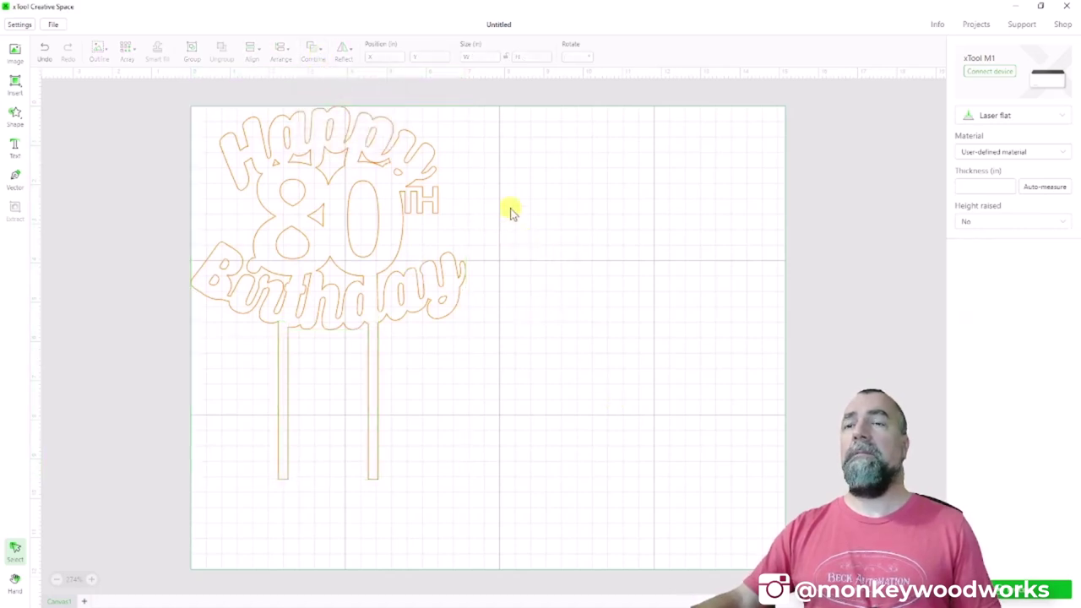
Set the united design to Engrave so it shows a solid orange fill.
left_click_drag(500, 161, 292, 346)
left_click(1013, 257)
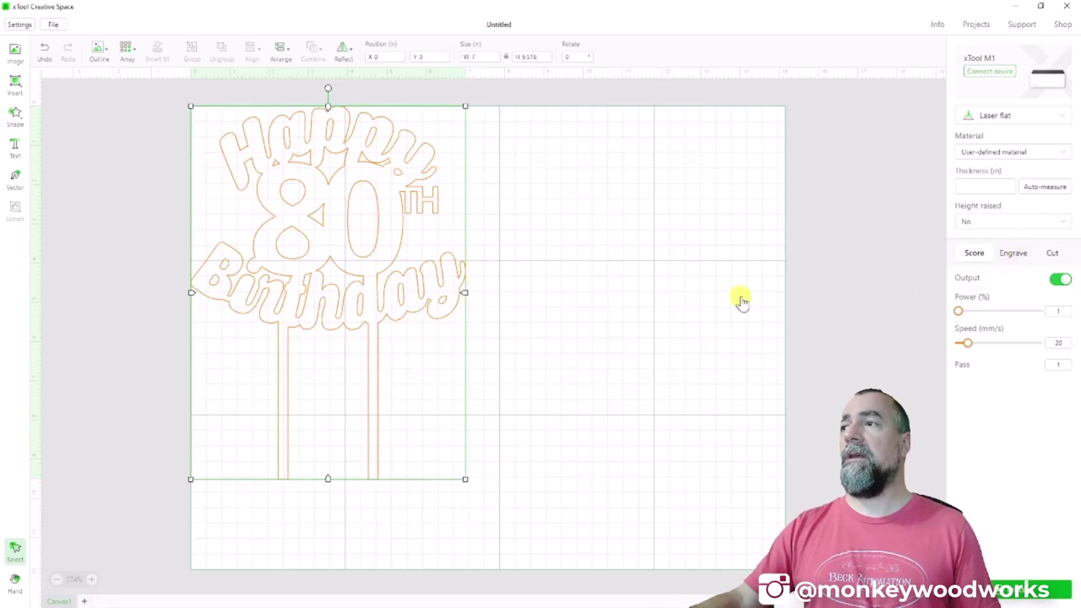
left_click(572, 451)
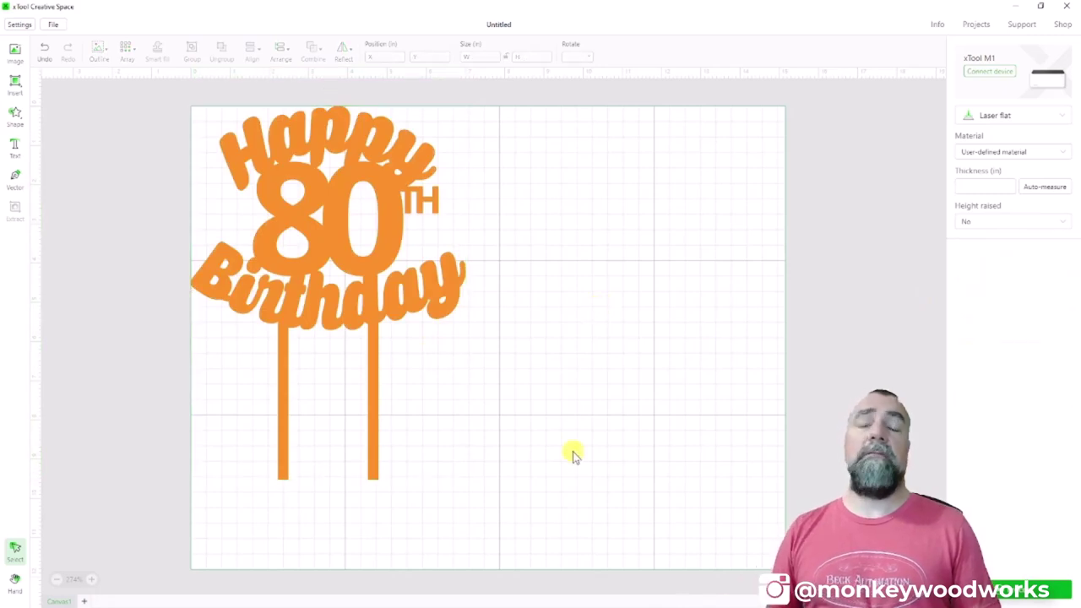